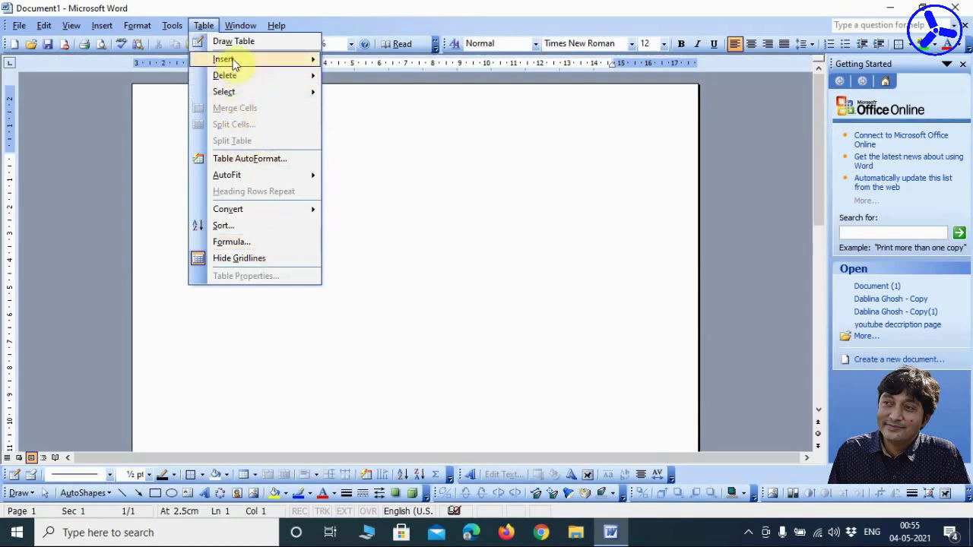
- Insert a table with 5 columns and 5 rows on the blank page
{"action": "mouse_move", "coordinate": [225, 59]}
{"action": "left_click", "coordinate": [354, 60]}
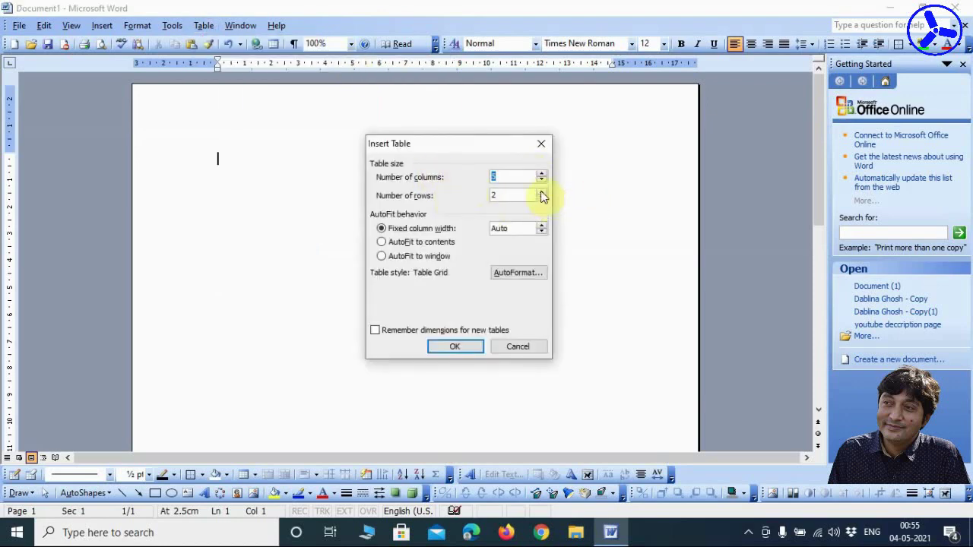
{"action": "left_click", "coordinate": [542, 191]}
{"action": "left_click", "coordinate": [542, 191]}
{"action": "left_click", "coordinate": [541, 191]}
{"action": "left_click", "coordinate": [541, 192]}
{"action": "left_click", "coordinate": [541, 200]}
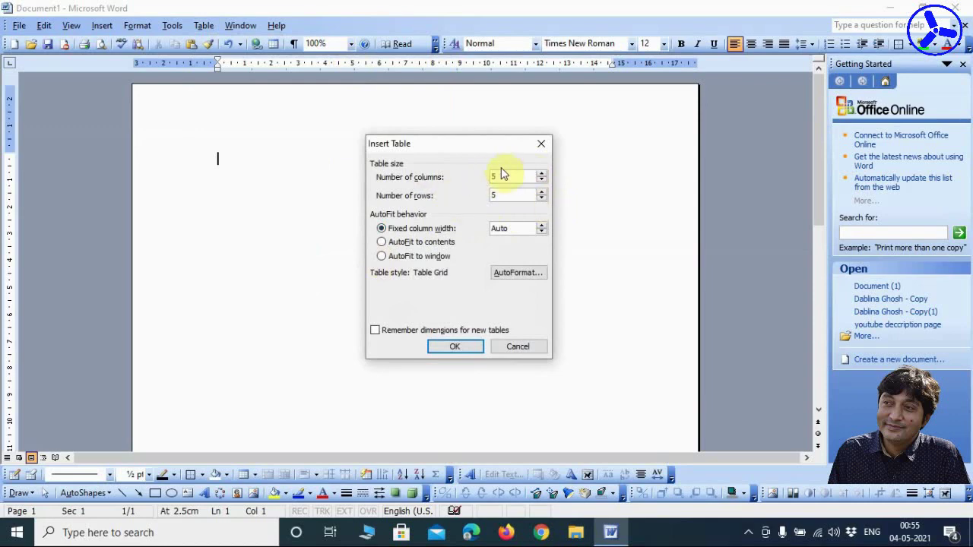
{"action": "left_click", "coordinate": [439, 349]}
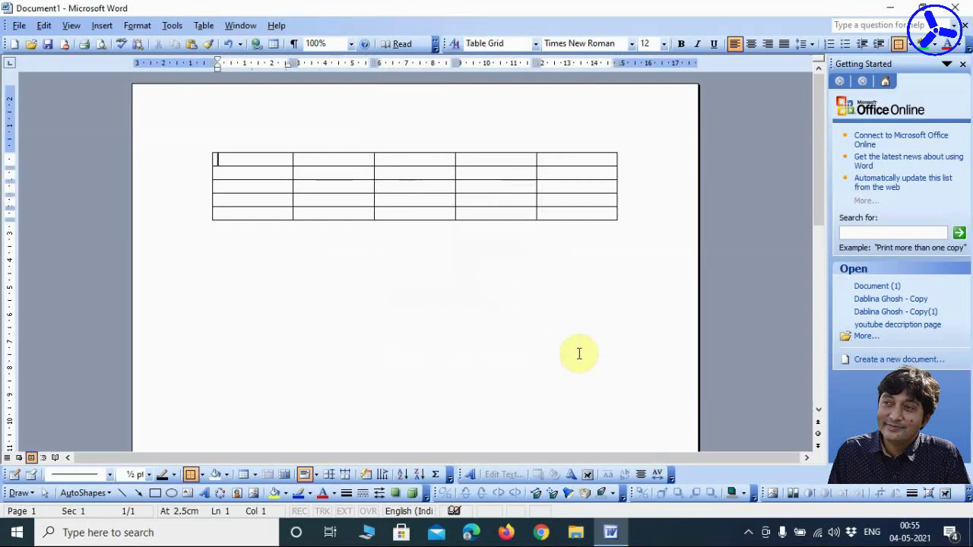
- Select the whole table and enlarge its text to 48 pt
{"action": "key", "text": "ctrl+a"}
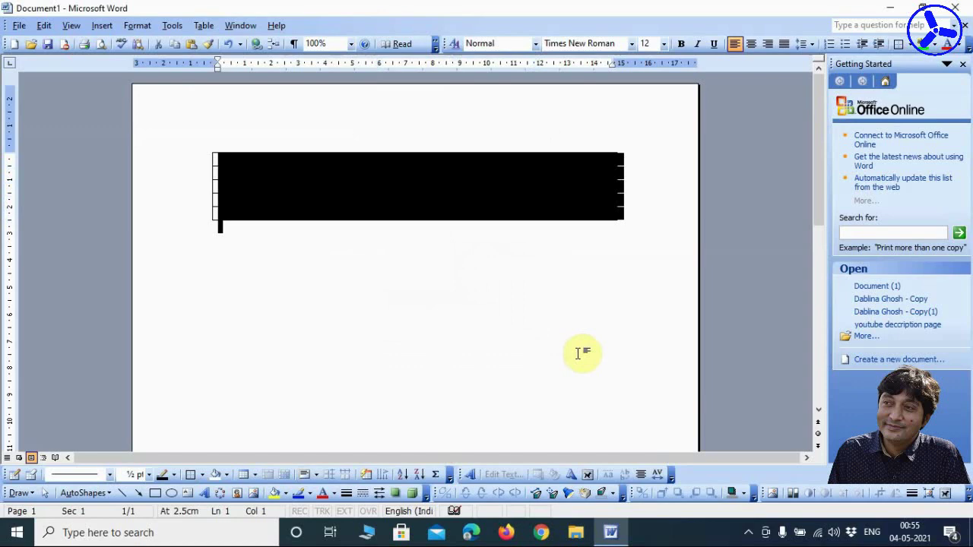
{"action": "key", "text": "ctrl+shift+period"}
{"action": "key", "text": "ctrl+shift+period"}
{"action": "key", "text": "ctrl+shift+period"}
{"action": "key", "text": "ctrl+shift+period"}
{"action": "key", "text": "ctrl+shift+period"}
{"action": "key", "text": "ctrl+shift+period"}
{"action": "key", "text": "ctrl+shift+period"}
{"action": "key", "text": "ctrl+shift+period"}
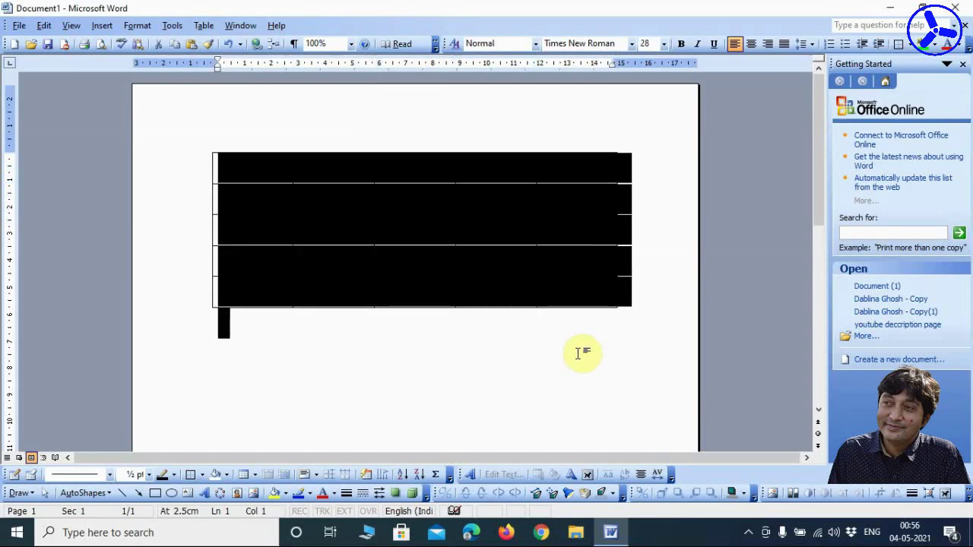
{"action": "key", "text": "ctrl+shift+period"}
{"action": "key", "text": "ctrl+shift+period"}
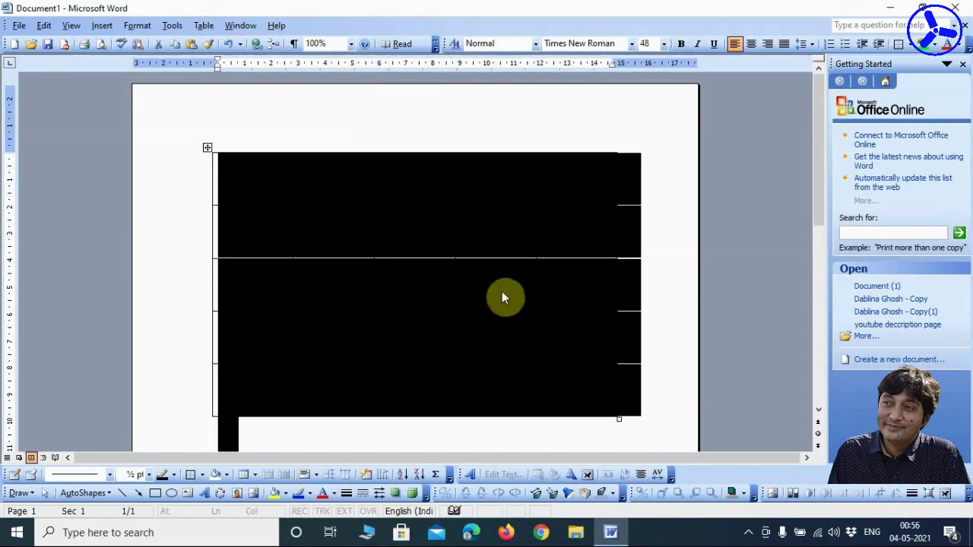
{"action": "left_click", "coordinate": [502, 298]}
{"action": "left_click", "coordinate": [252, 183]}
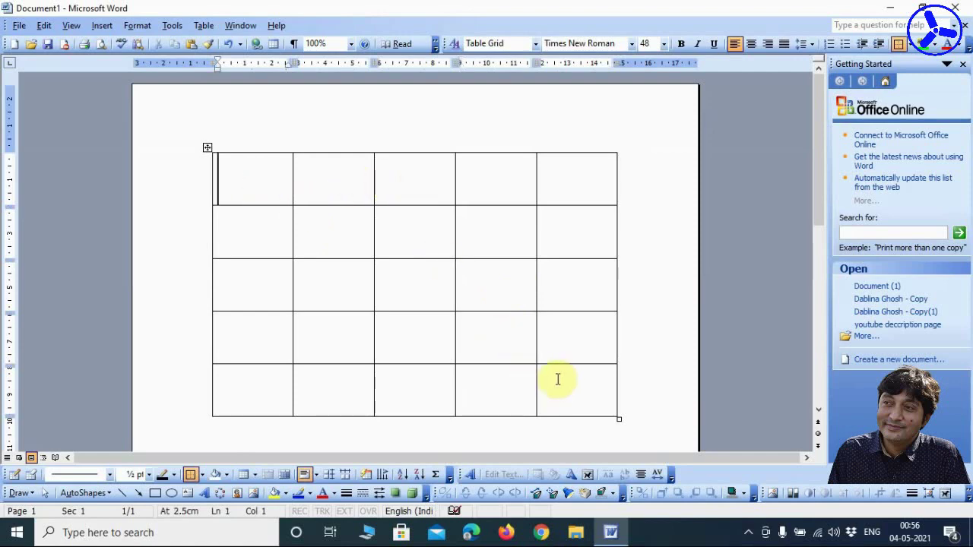
- Enter 94, 45, 74 and 77 across the first four cells of the top row
{"action": "left_click", "coordinate": [203, 26]}
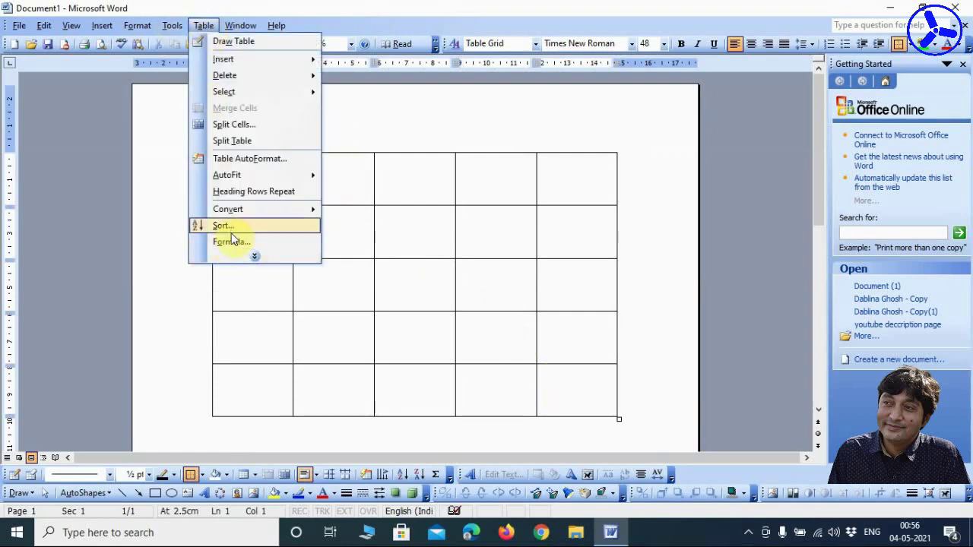
{"action": "left_click", "coordinate": [251, 257]}
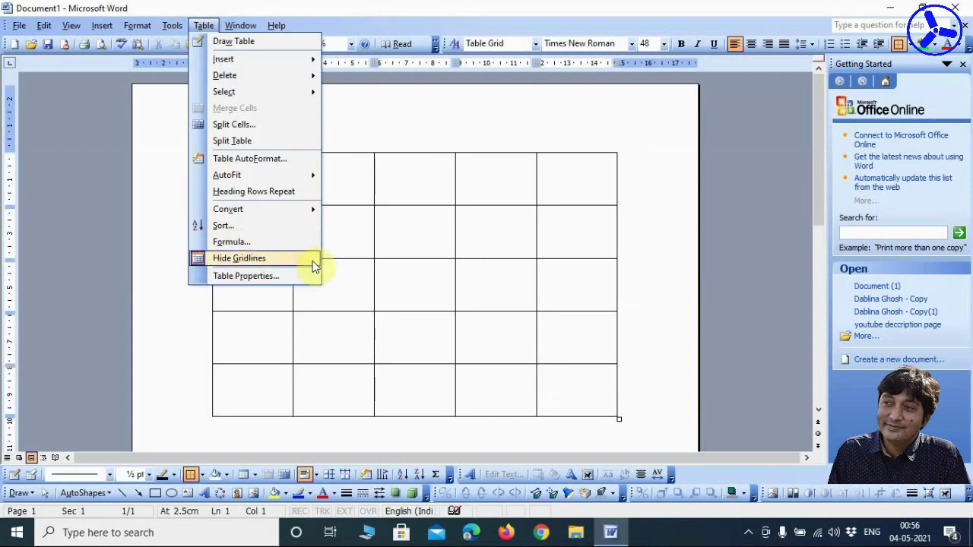
{"action": "left_click", "coordinate": [421, 258]}
{"action": "left_click", "coordinate": [251, 189]}
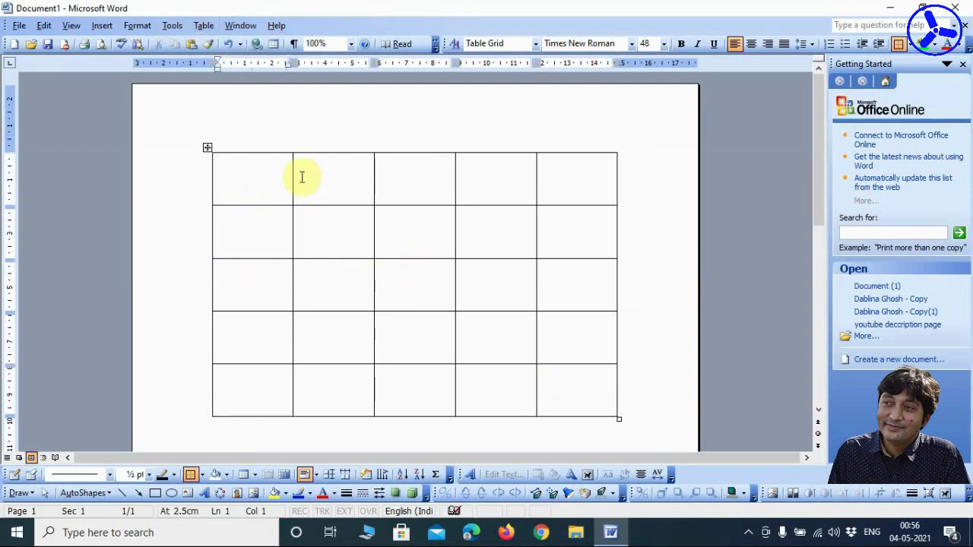
{"action": "type", "text": "94"}
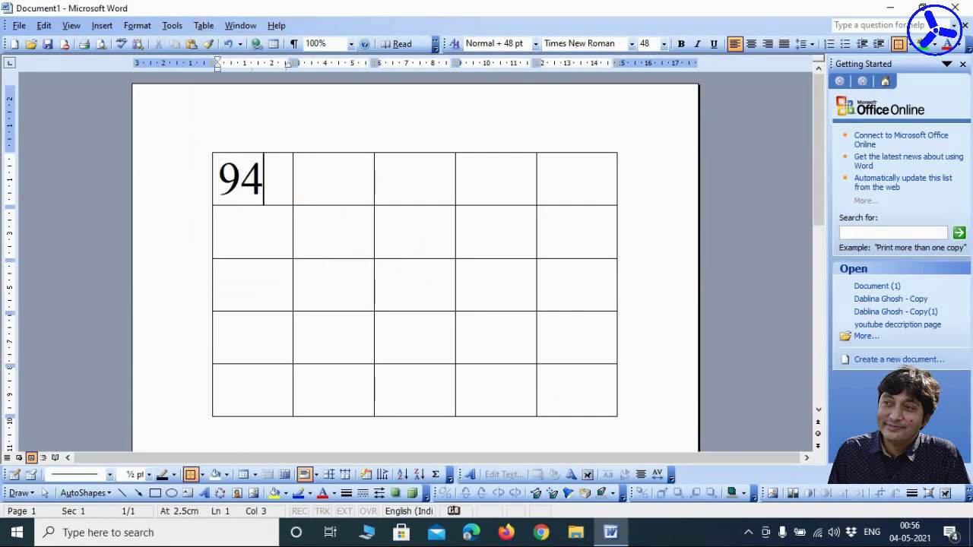
{"action": "key", "text": "Tab"}
{"action": "type", "text": "4"}
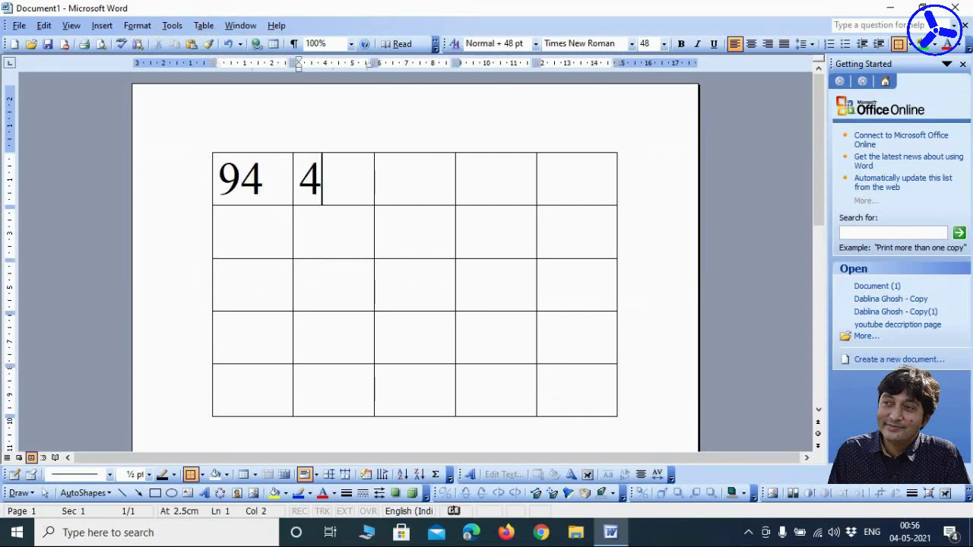
{"action": "type", "text": "5"}
{"action": "key", "text": "Tab"}
{"action": "type", "text": "74"}
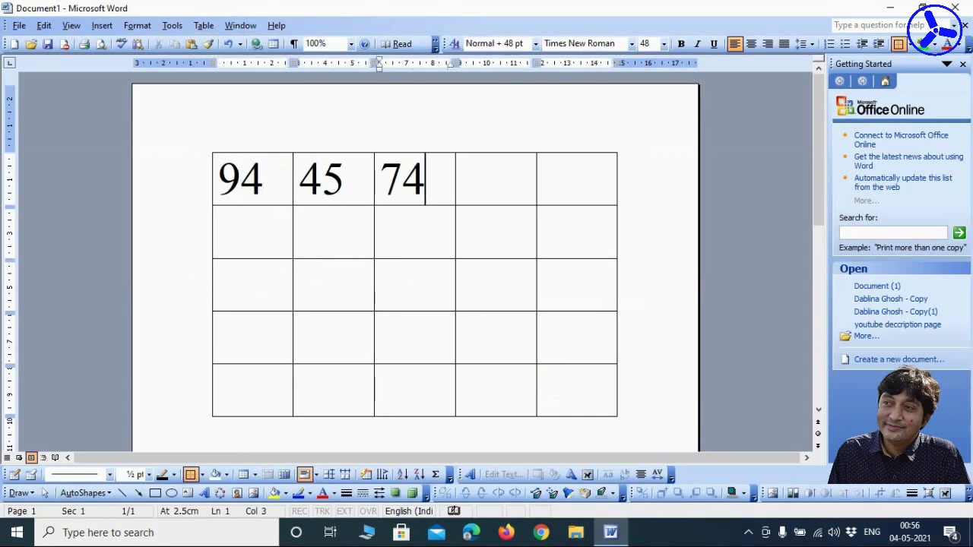
{"action": "key", "text": "Tab"}
{"action": "type", "text": "77"}
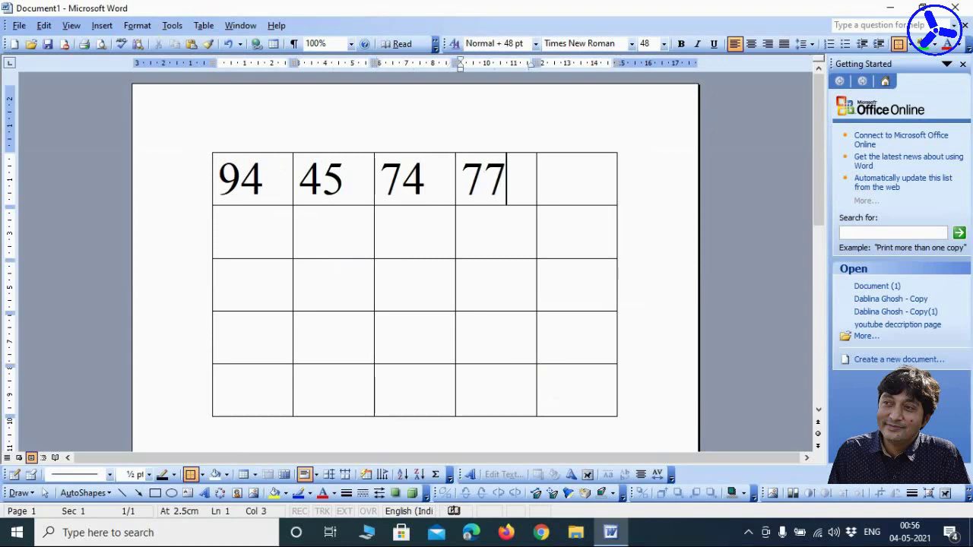
{"action": "key", "text": "Tab"}
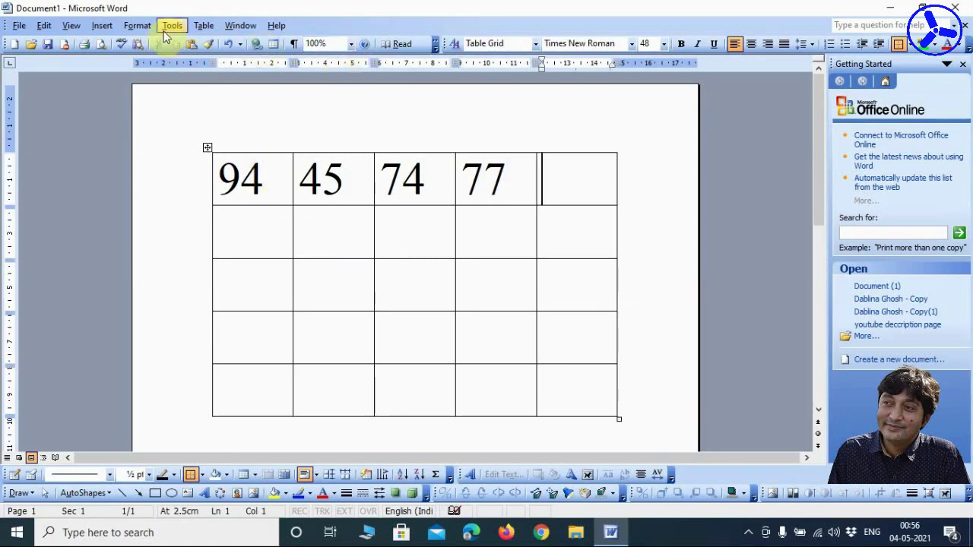
- Insert a =SUM(LEFT) formula in the top row's fifth cell, giving 290
{"action": "left_click", "coordinate": [203, 25]}
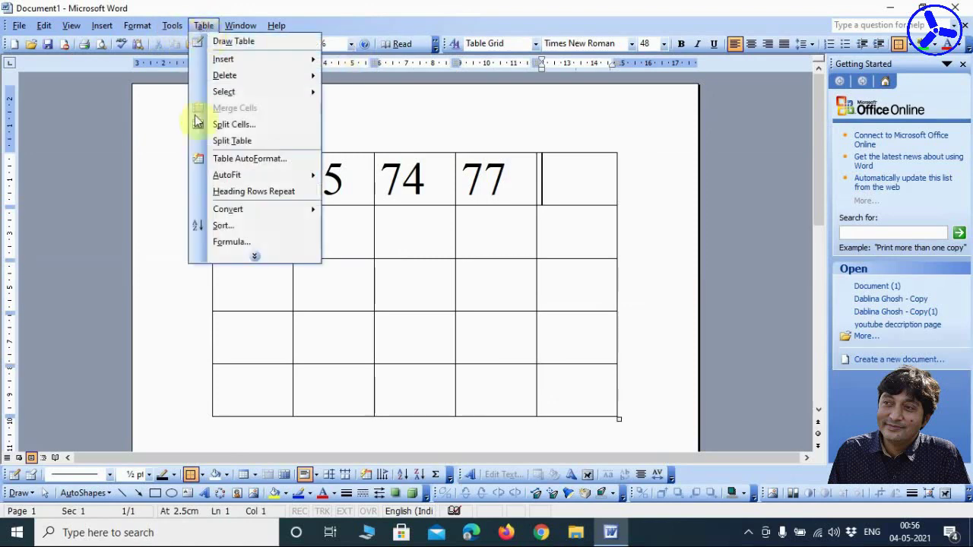
{"action": "left_click", "coordinate": [238, 257]}
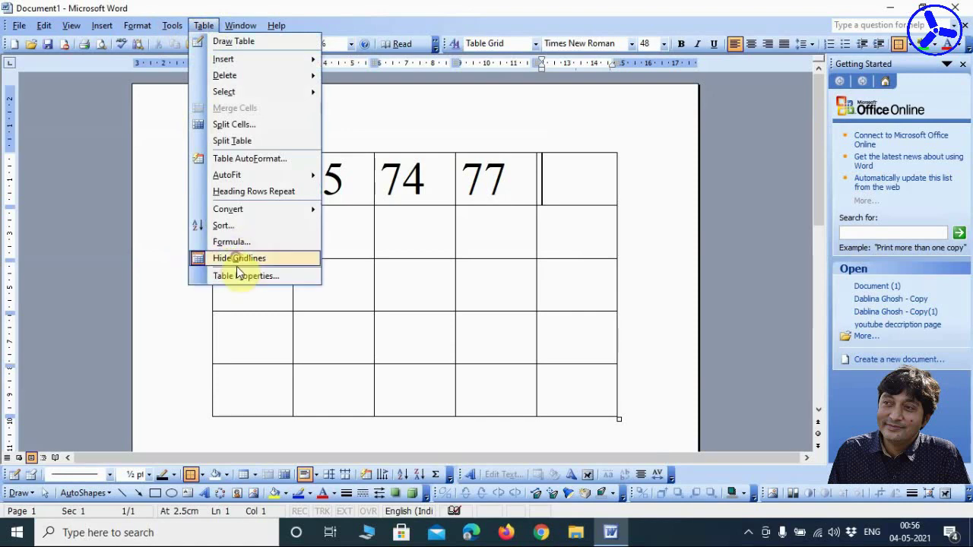
{"action": "left_click", "coordinate": [241, 242]}
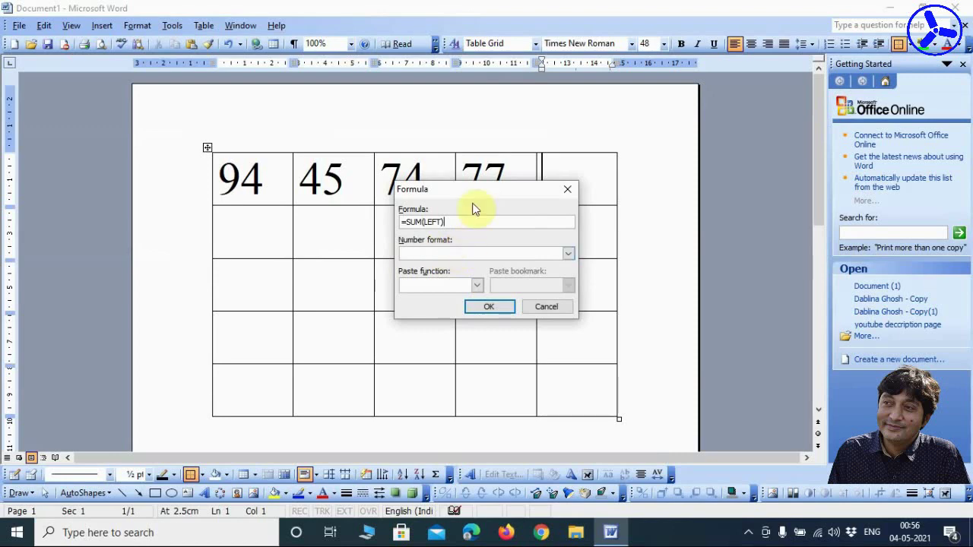
{"action": "left_click_drag", "start_coordinate": [479, 191], "coordinate": [468, 286]}
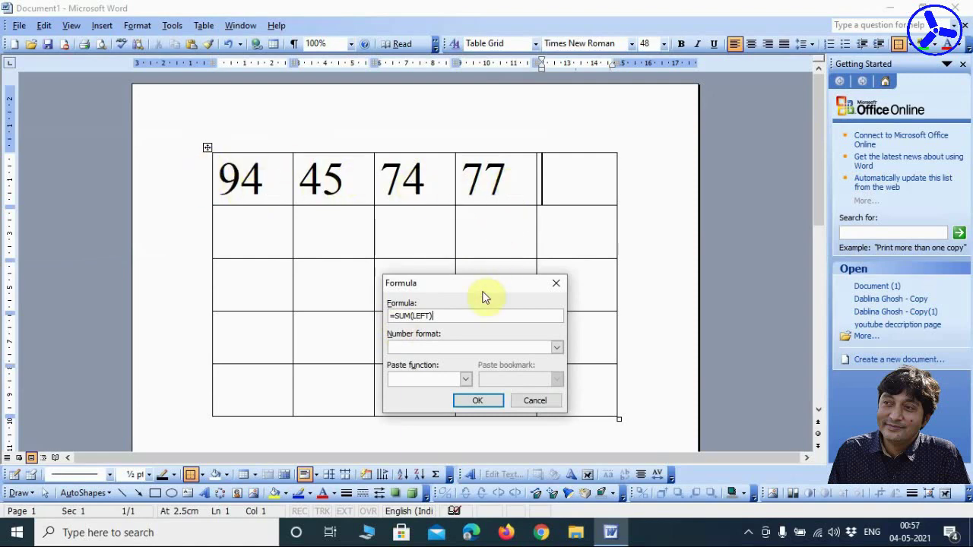
{"action": "left_click", "coordinate": [479, 402]}
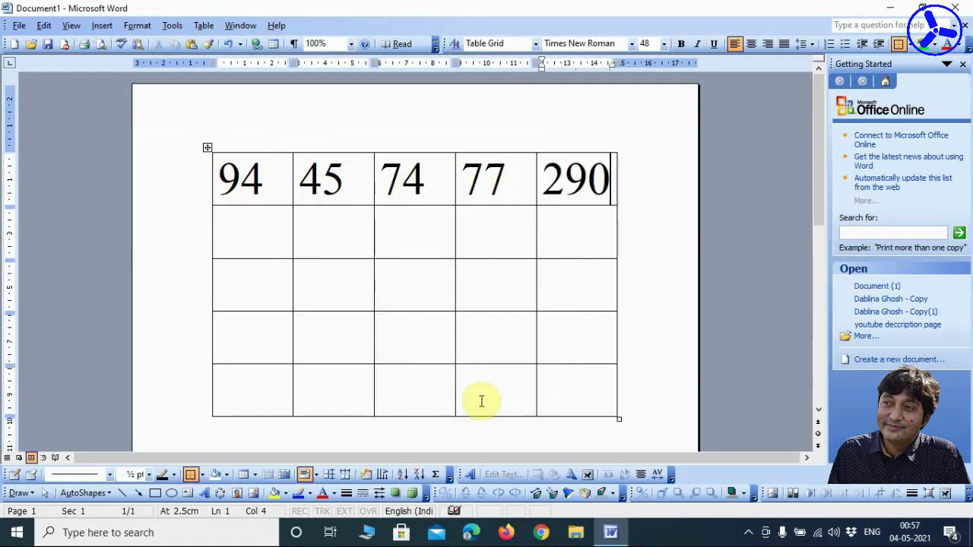
- Enter 56, 12 and 47 down the first column below 94
{"action": "left_click", "coordinate": [264, 228]}
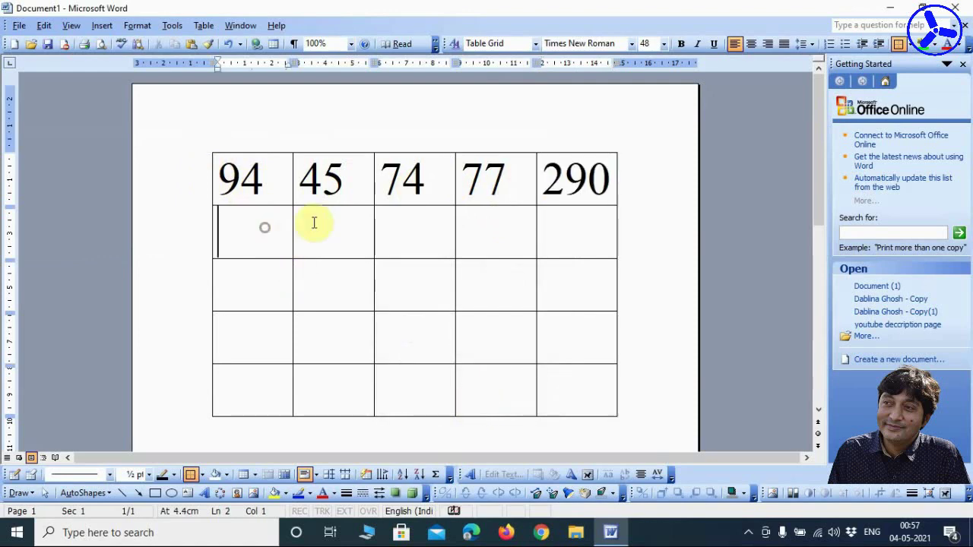
{"action": "type", "text": "56"}
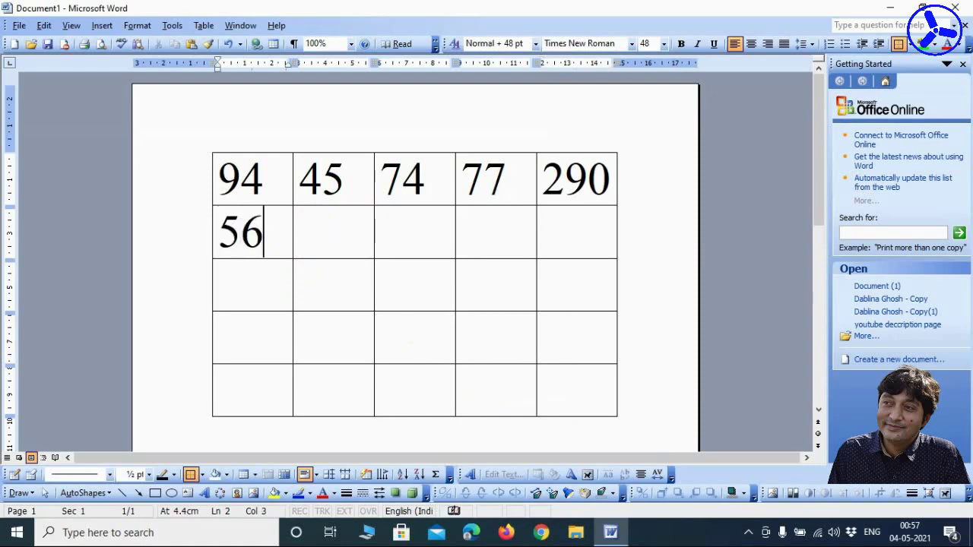
{"action": "left_click", "coordinate": [221, 285]}
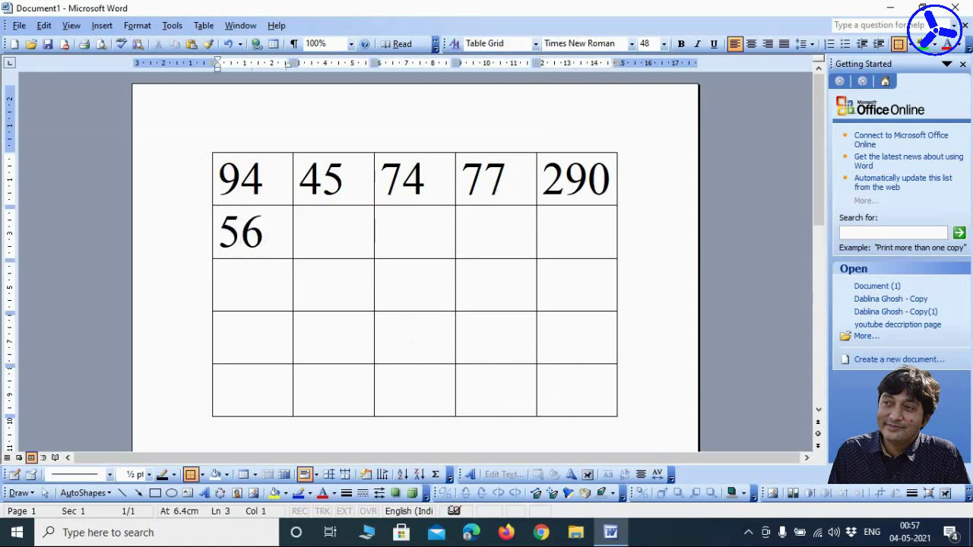
{"action": "type", "text": "12"}
{"action": "left_click", "coordinate": [221, 337]}
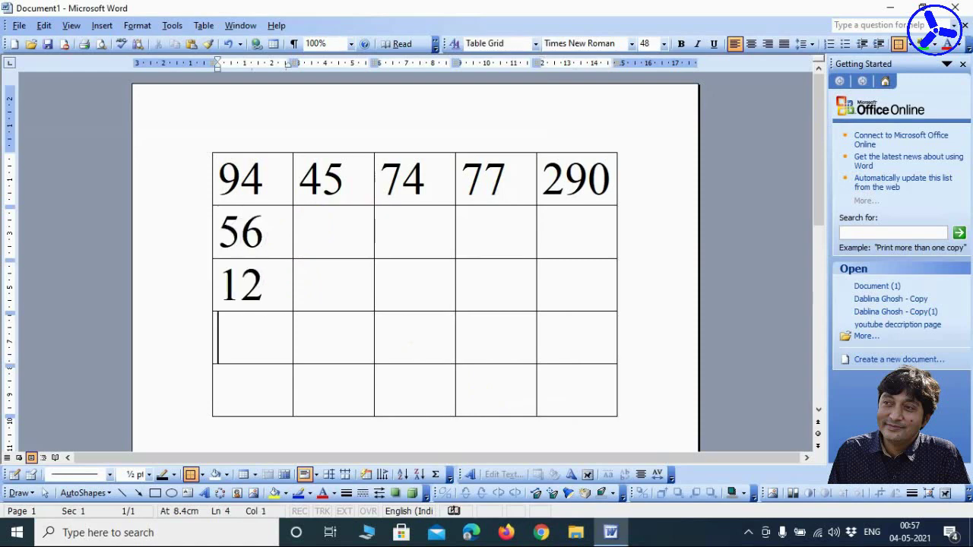
{"action": "type", "text": "47"}
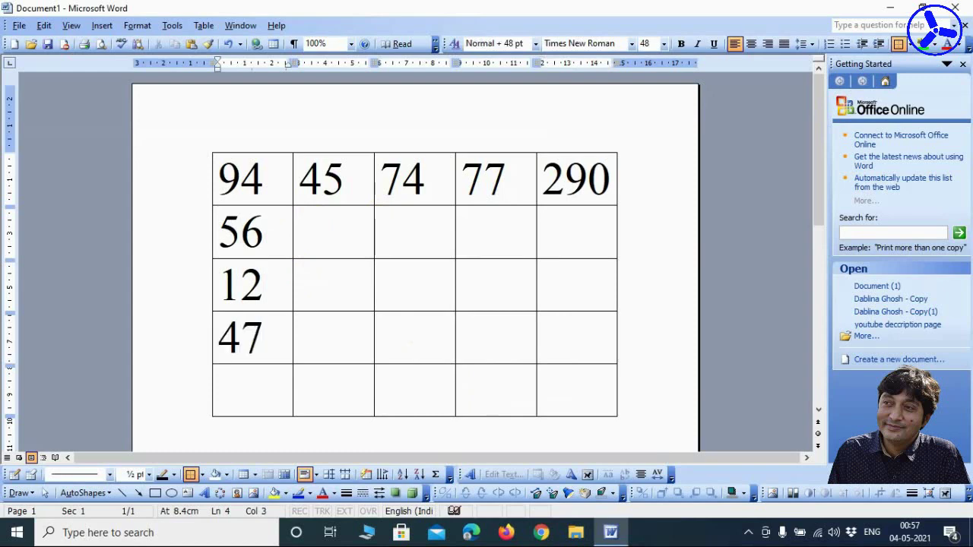
- Total the first column in its bottom cell with =SUM(ABOVE), giving 209
{"action": "left_click", "coordinate": [221, 390]}
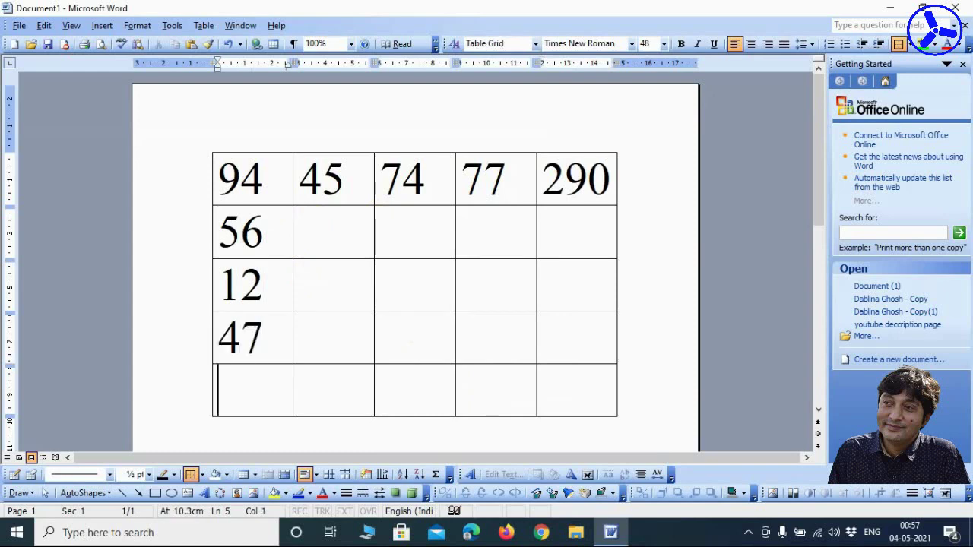
{"action": "left_click", "coordinate": [203, 26]}
{"action": "left_click", "coordinate": [230, 242]}
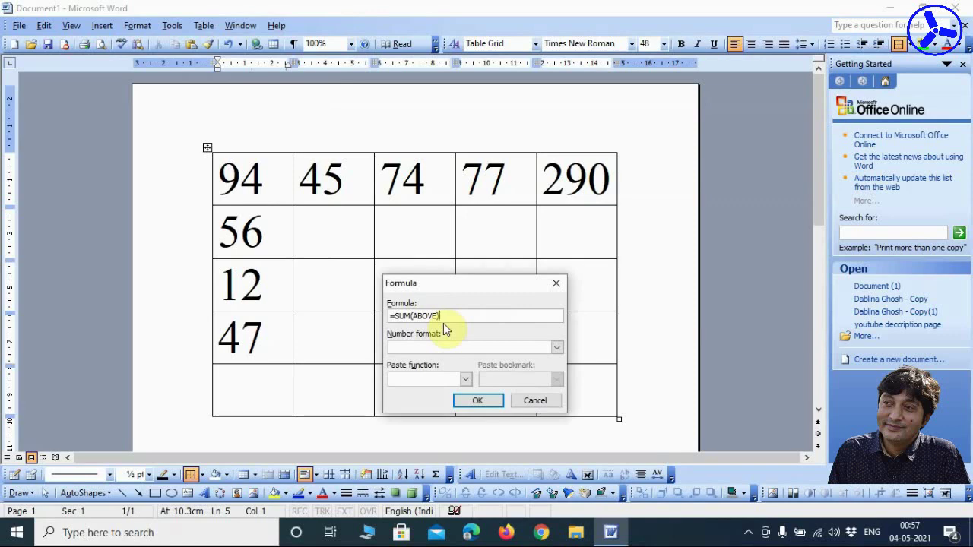
{"action": "left_click", "coordinate": [479, 402]}
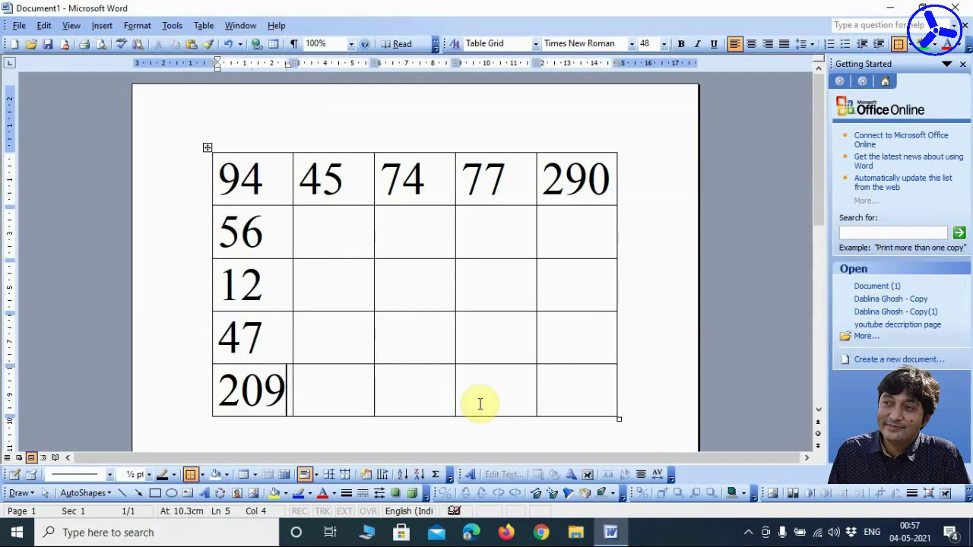
- Enter 54, 84 and 74 in row 2 to the right of 56
{"action": "left_click", "coordinate": [314, 238]}
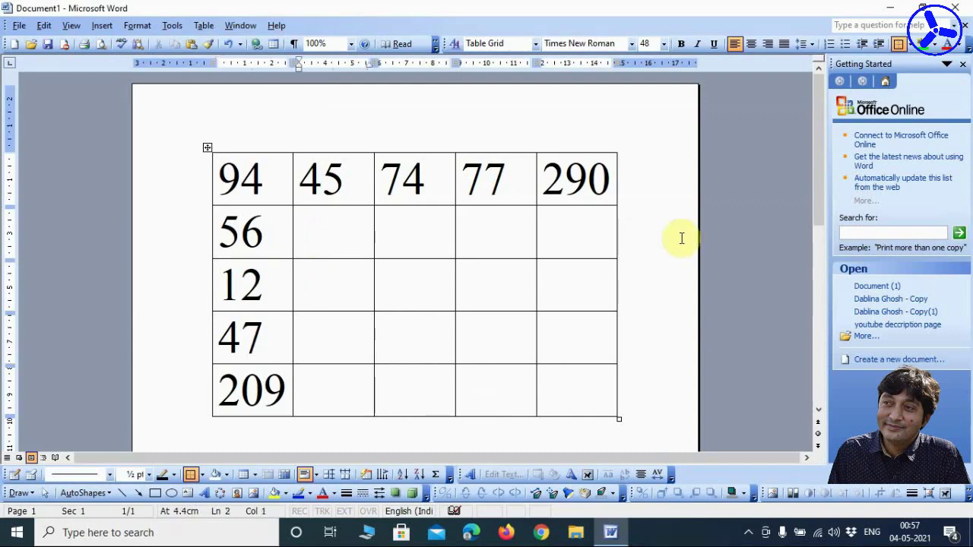
{"action": "type", "text": "54"}
{"action": "key", "text": "Tab"}
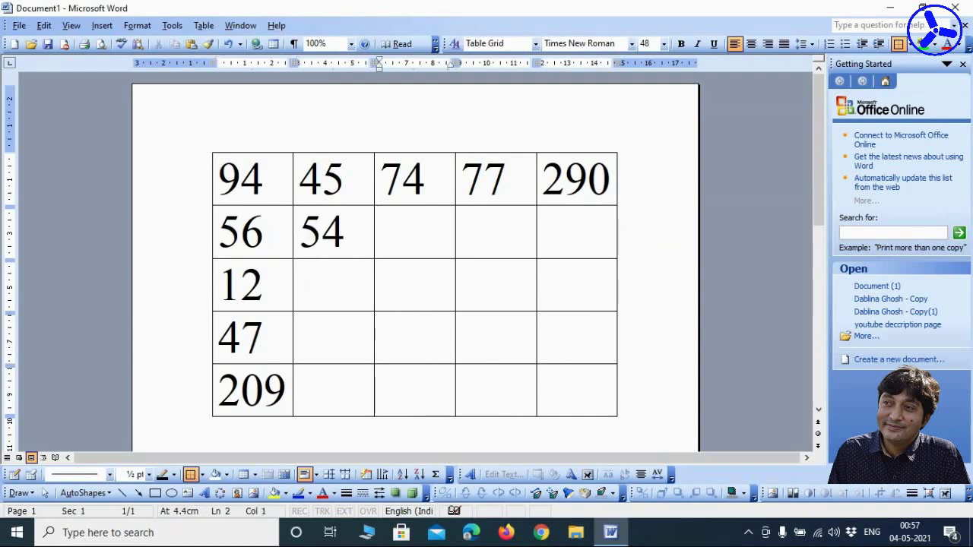
{"action": "type", "text": "84"}
{"action": "key", "text": "Tab"}
{"action": "type", "text": "74"}
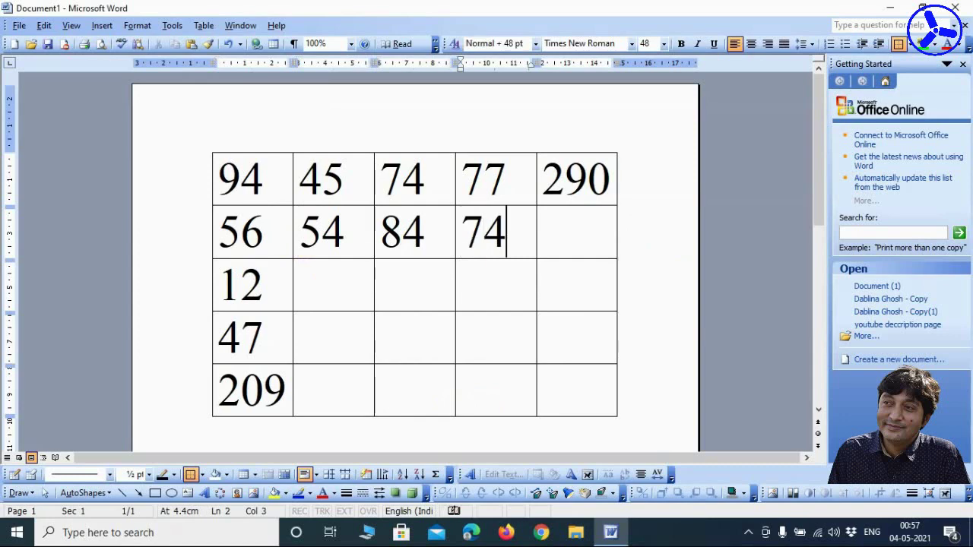
{"action": "key", "text": "Tab"}
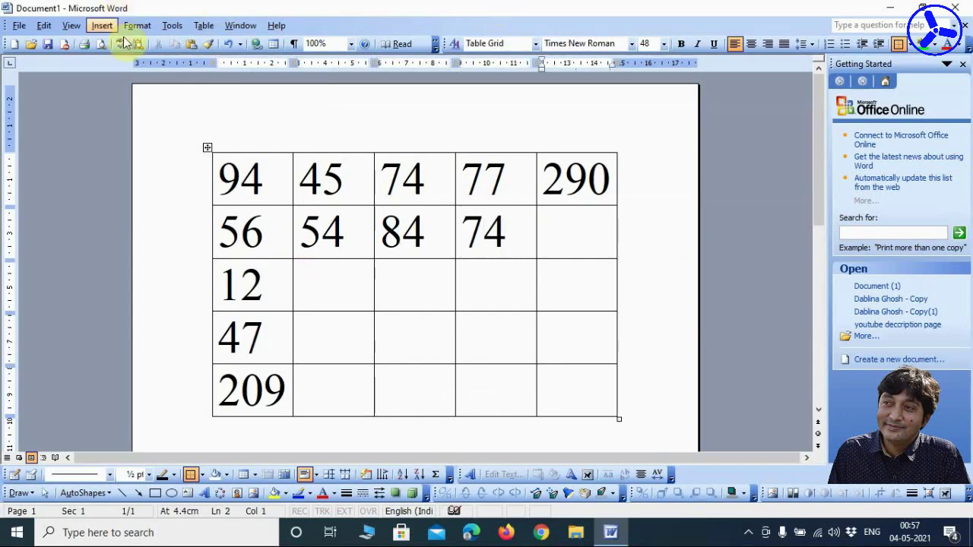
- Put =AVERAGE(LEFT) in row 2's last cell, giving 67
{"action": "left_click", "coordinate": [204, 26]}
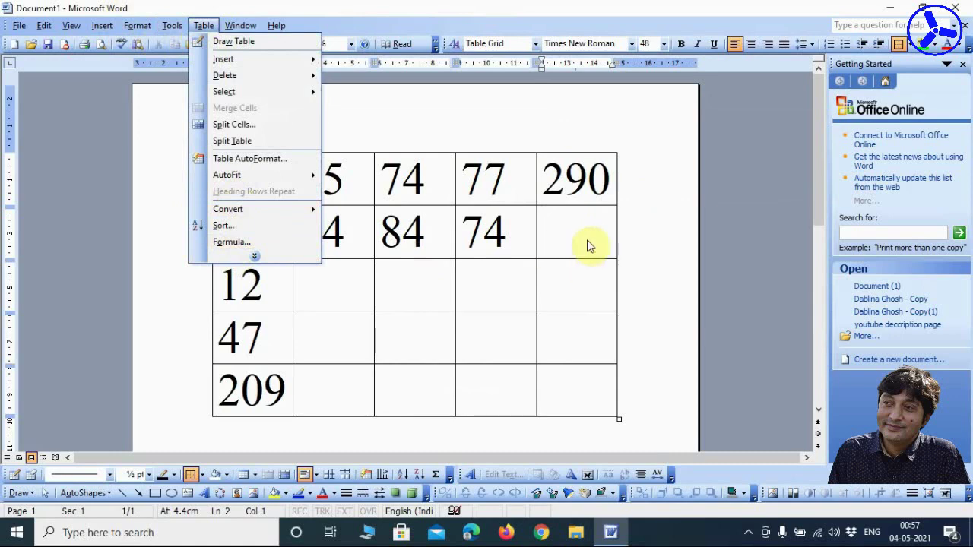
{"action": "left_click", "coordinate": [248, 241]}
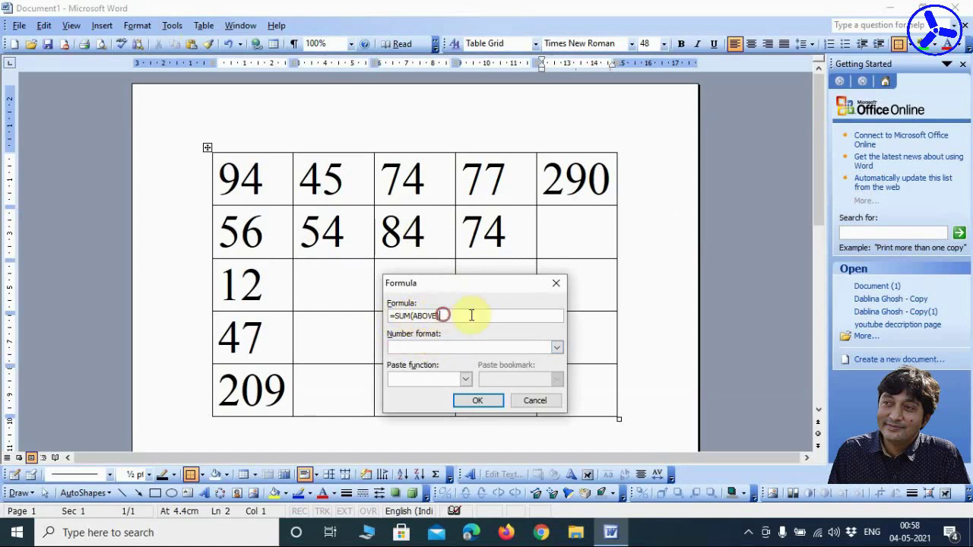
{"action": "key", "text": "BackSpace"}
{"action": "key", "text": "BackSpace"}
{"action": "key", "text": "BackSpace"}
{"action": "key", "text": "BackSpace"}
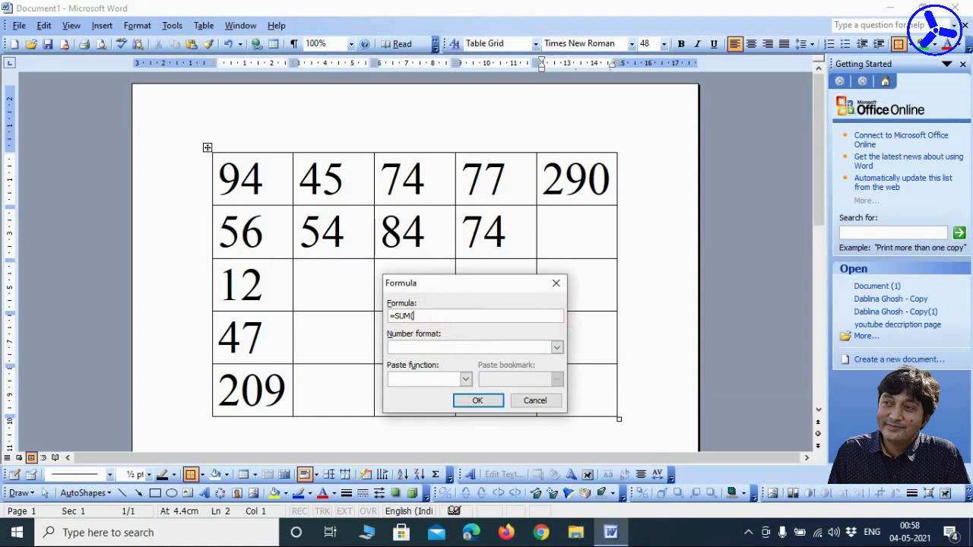
{"action": "key", "text": "BackSpace"}
{"action": "key", "text": "BackSpace"}
{"action": "key", "text": "BackSpace"}
{"action": "key", "text": "BackSpace"}
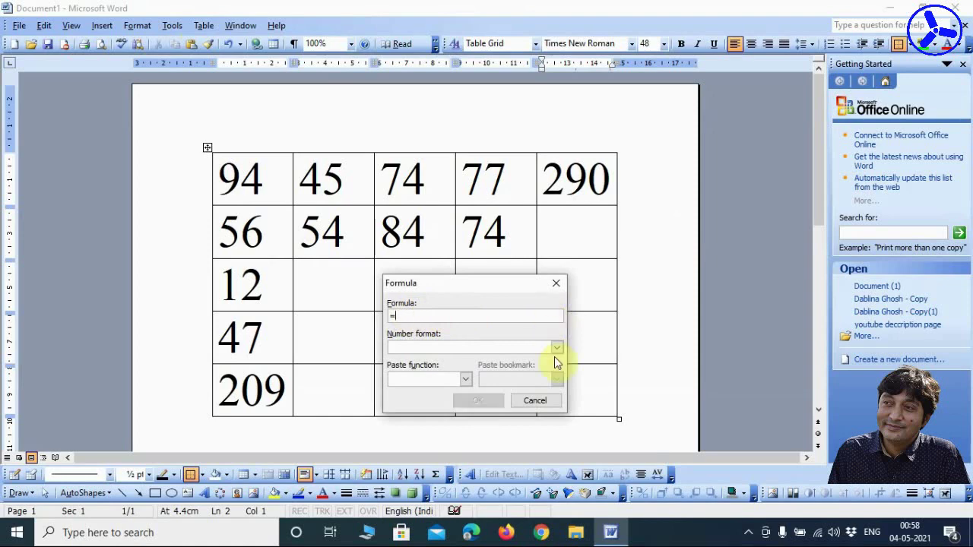
{"action": "left_click", "coordinate": [466, 380]}
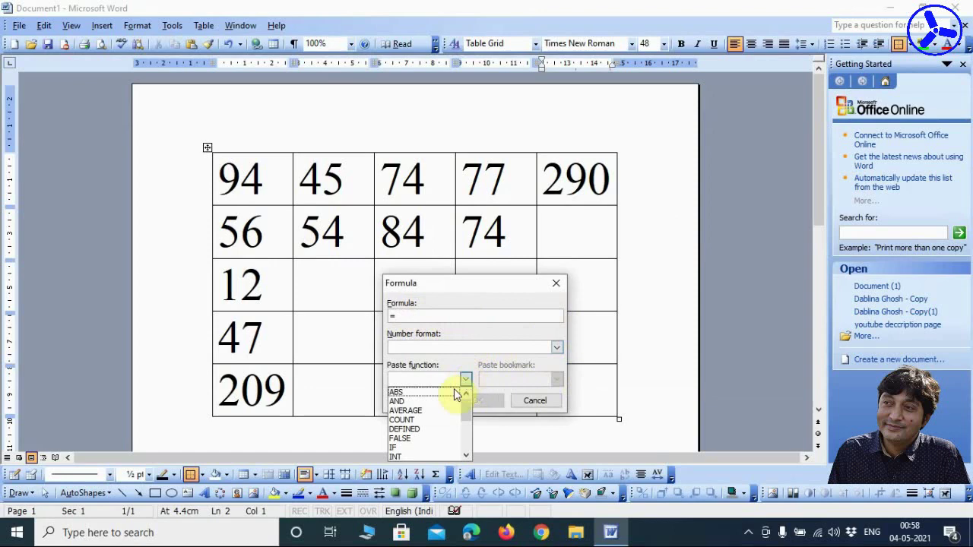
{"action": "left_click", "coordinate": [420, 411]}
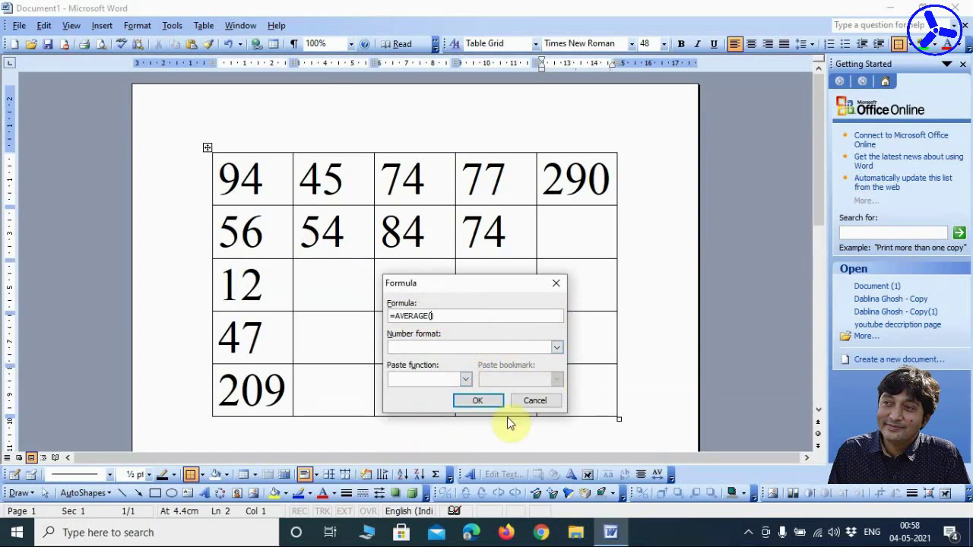
{"action": "type", "text": "LEFT"}
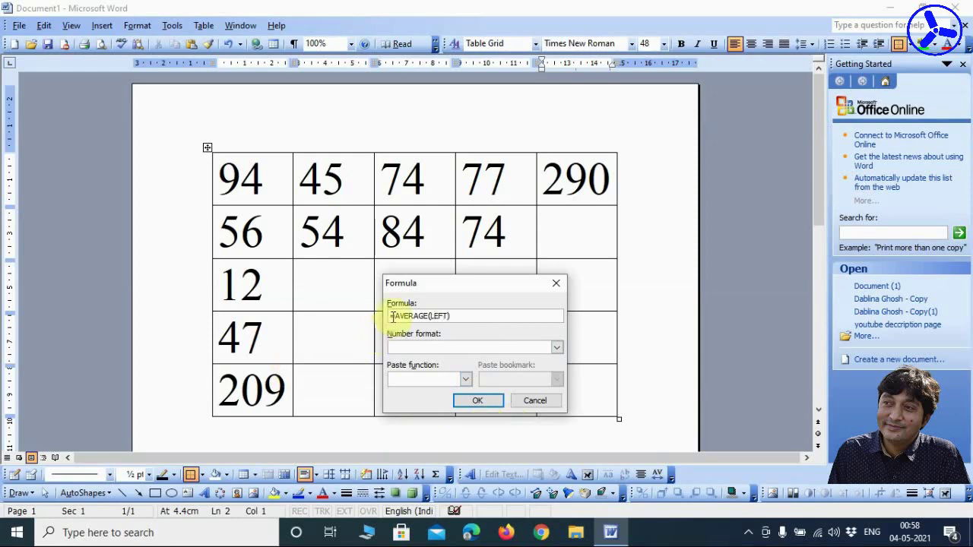
{"action": "left_click", "coordinate": [477, 401]}
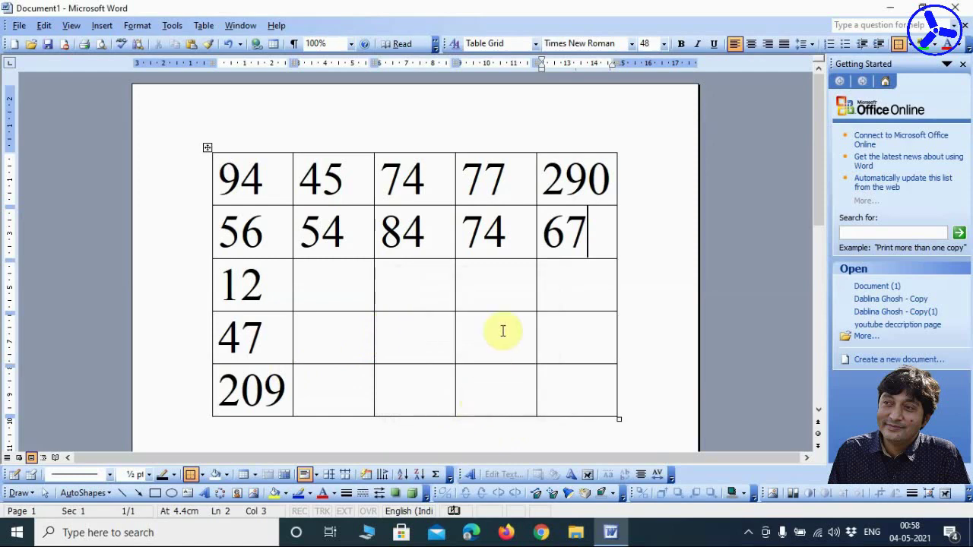
{"action": "left_click", "coordinate": [599, 222]}
{"action": "double_click", "coordinate": [599, 223]}
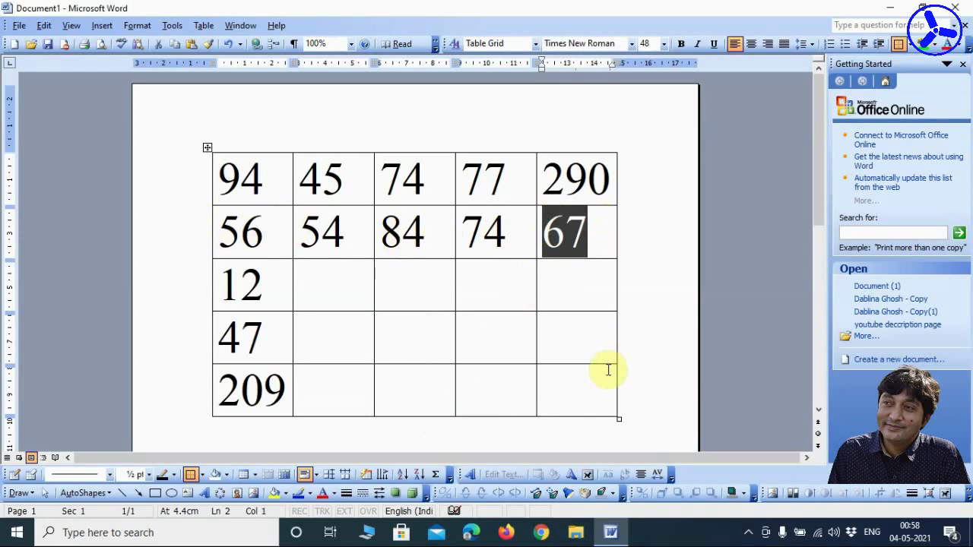
- Replace 67 with a =MIN(LEFT) result of 54, then delete it to empty the cell
{"action": "key", "text": "Delete"}
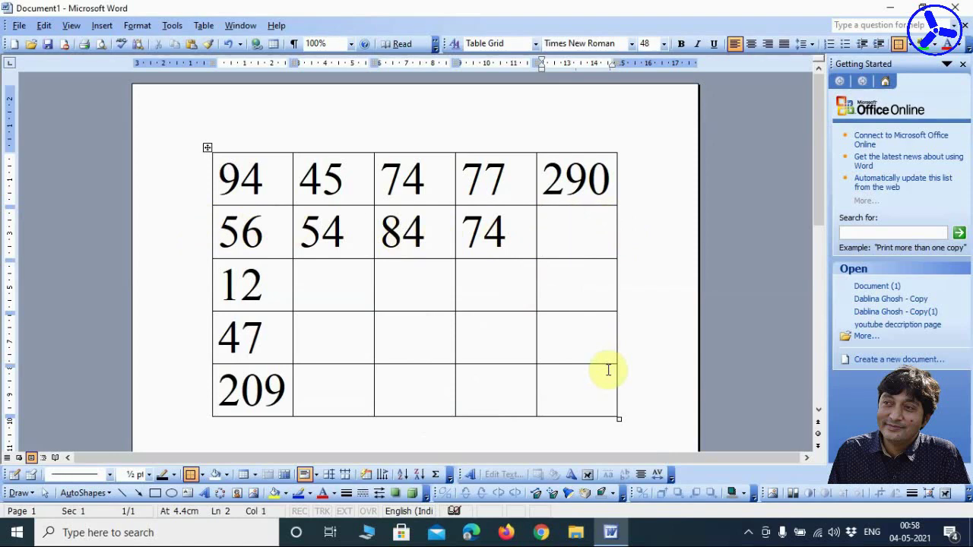
{"action": "left_click", "coordinate": [203, 28]}
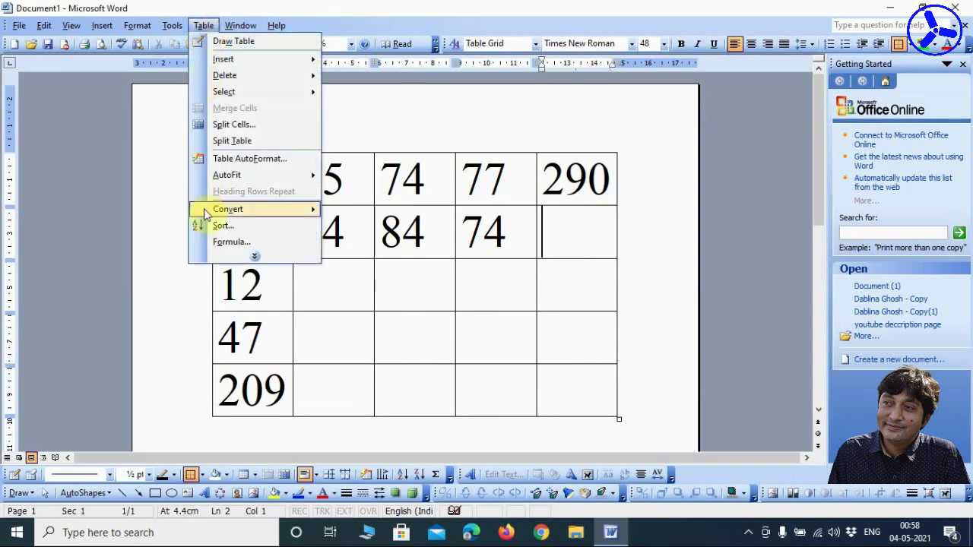
{"action": "left_click", "coordinate": [232, 244]}
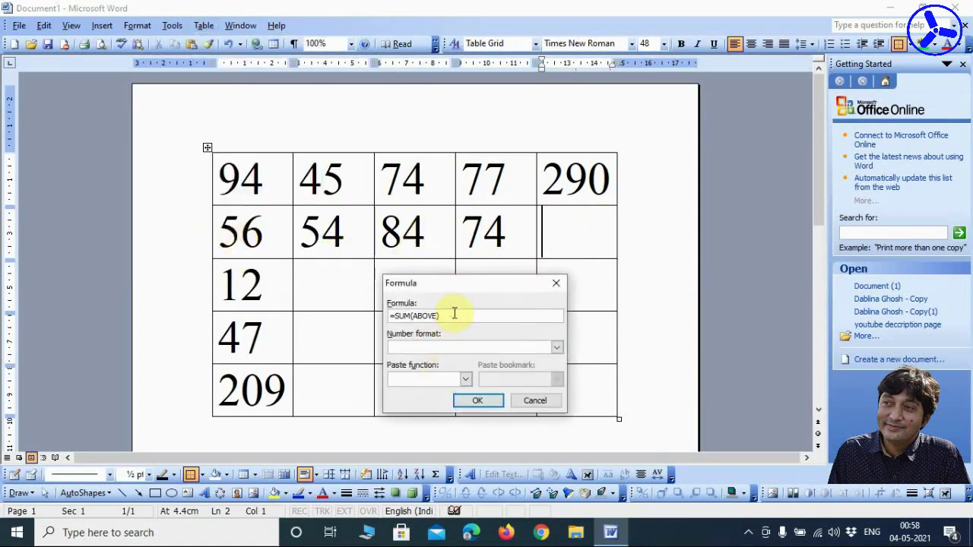
{"action": "key", "text": "BackSpace"}
{"action": "key", "text": "BackSpace"}
{"action": "key", "text": "BackSpace"}
{"action": "key", "text": "BackSpace"}
{"action": "key", "text": "BackSpace"}
{"action": "key", "text": "BackSpace"}
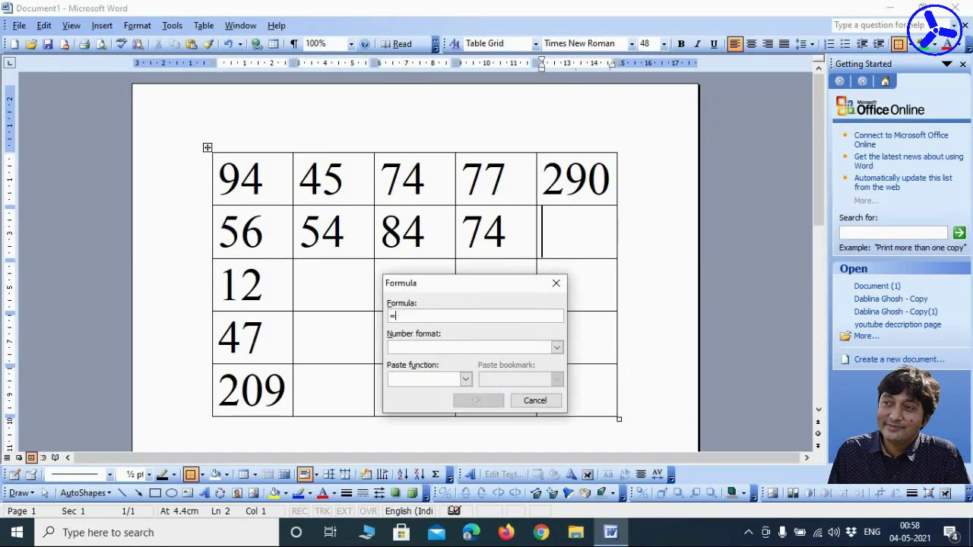
{"action": "left_click", "coordinate": [466, 379]}
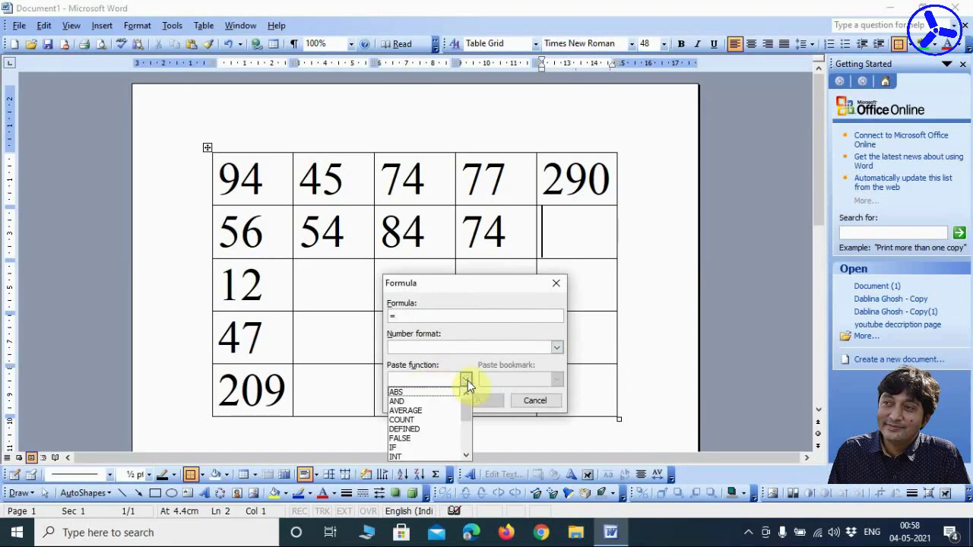
{"action": "left_click", "coordinate": [465, 457]}
{"action": "left_click", "coordinate": [465, 456]}
{"action": "left_click", "coordinate": [465, 456]}
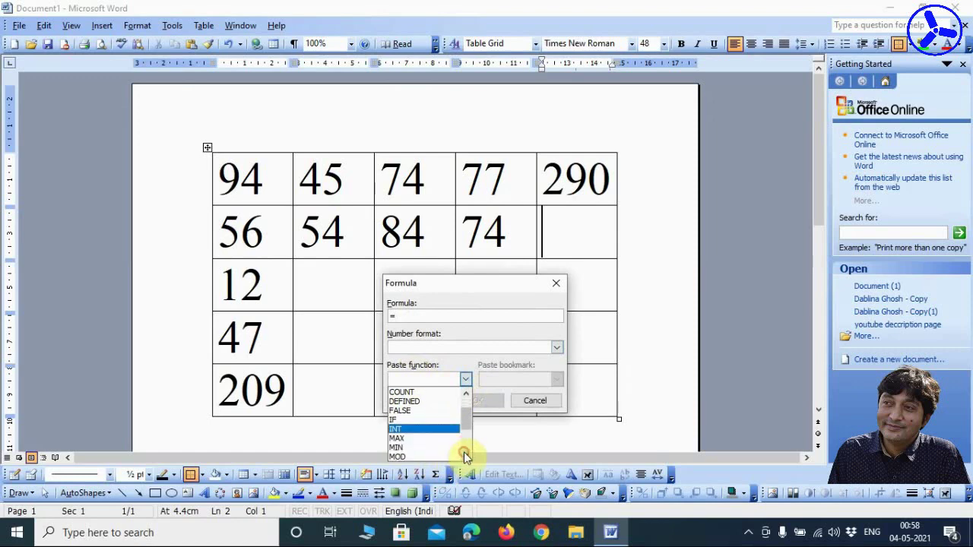
{"action": "left_click", "coordinate": [414, 448]}
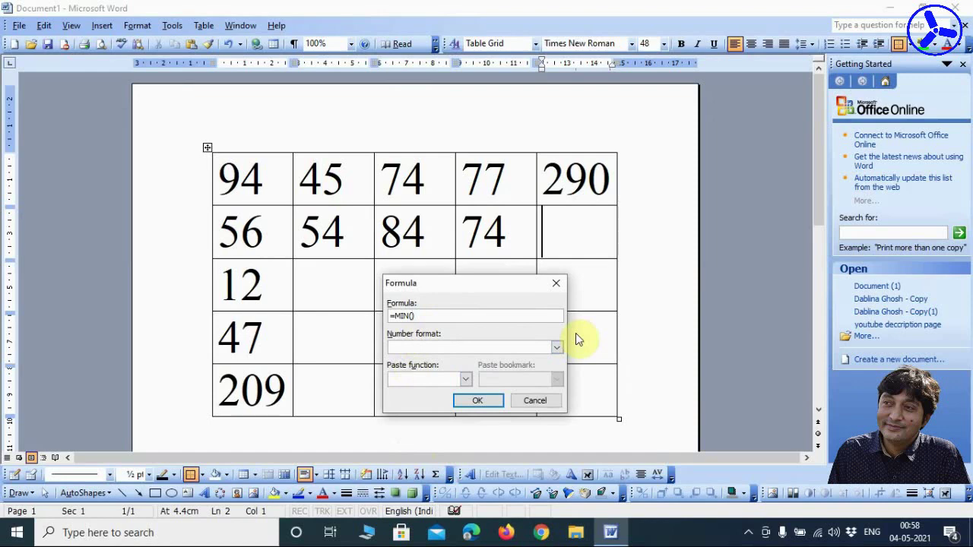
{"action": "type", "text": "LEFT"}
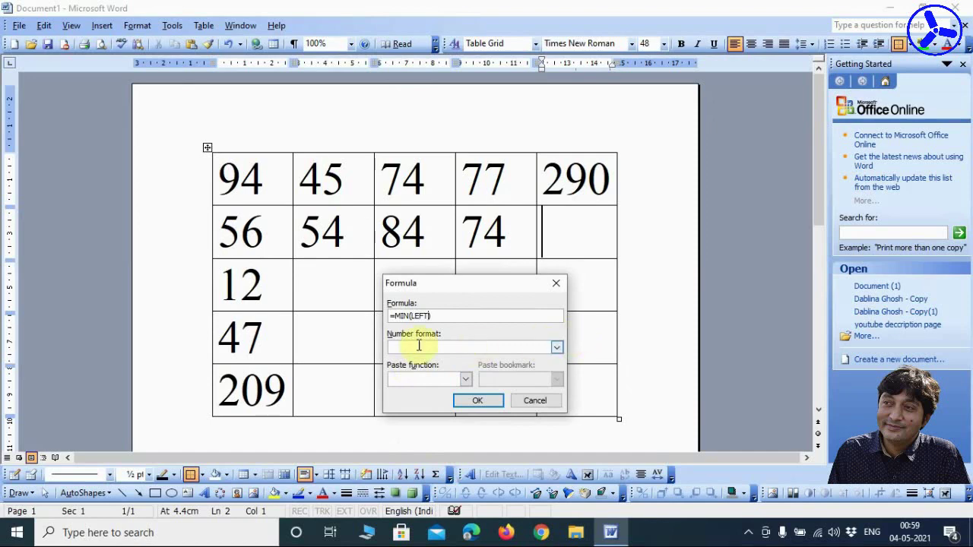
{"action": "left_click", "coordinate": [488, 401]}
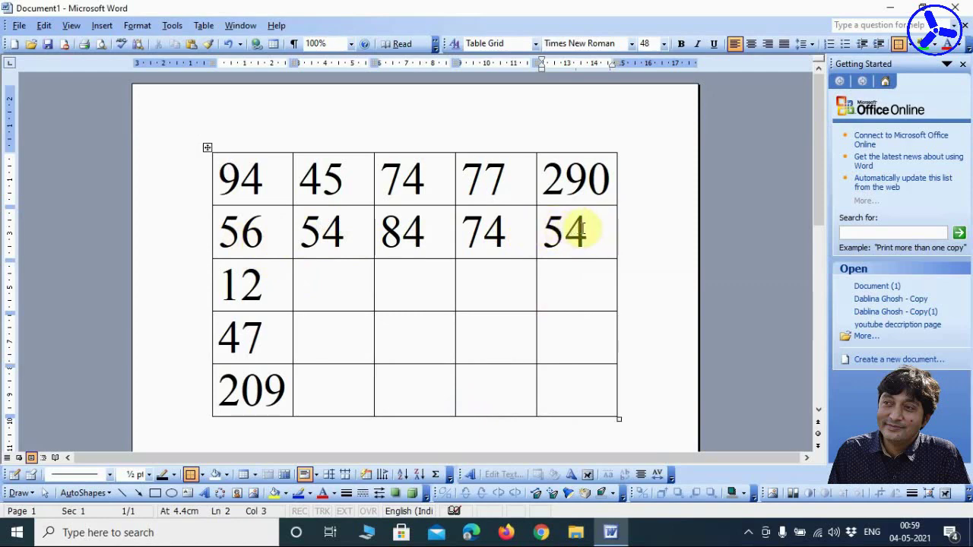
{"action": "mouse_move", "coordinate": [569, 225]}
{"action": "left_mouse_down"}
{"action": "mouse_move", "coordinate": [587, 228]}
{"action": "mouse_move", "coordinate": [552, 236]}
{"action": "left_mouse_up"}
{"action": "key", "text": "Delete"}
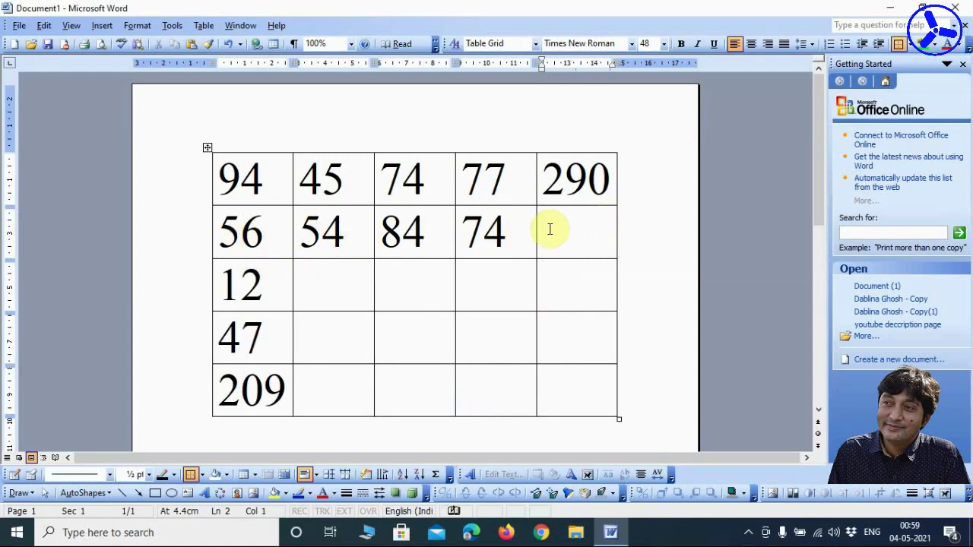
- Put =MAX(LEFT) in row 2's last cell, showing 84
{"action": "left_click", "coordinate": [203, 25]}
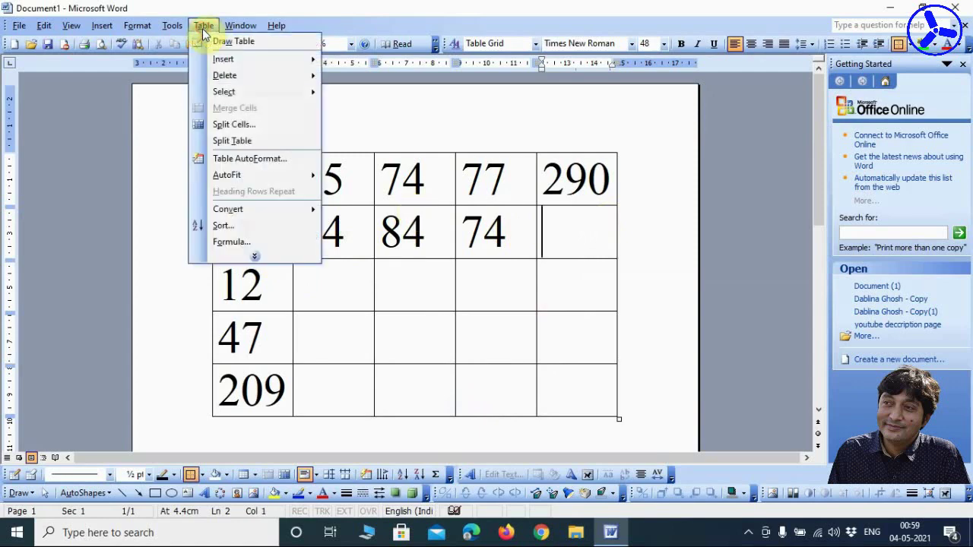
{"action": "left_click", "coordinate": [226, 241]}
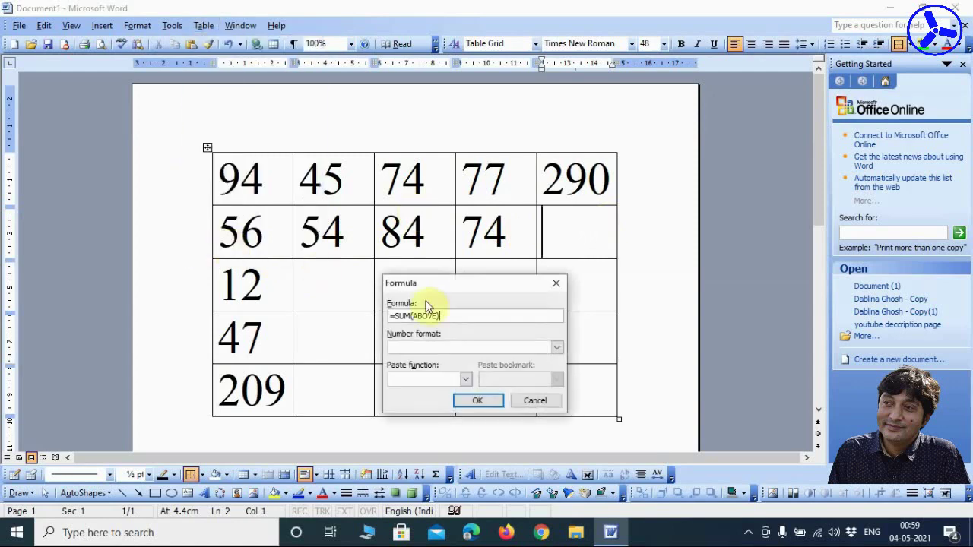
{"action": "left_click", "coordinate": [454, 315]}
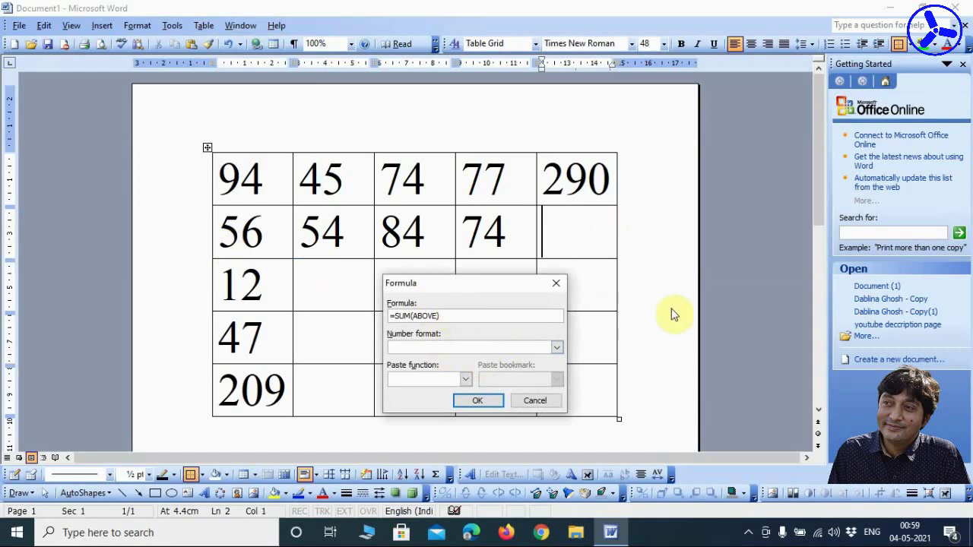
{"action": "key", "text": "BackSpace"}
{"action": "key", "text": "BackSpace"}
{"action": "key", "text": "BackSpace"}
{"action": "key", "text": "BackSpace"}
{"action": "key", "text": "BackSpace"}
{"action": "key", "text": "BackSpace"}
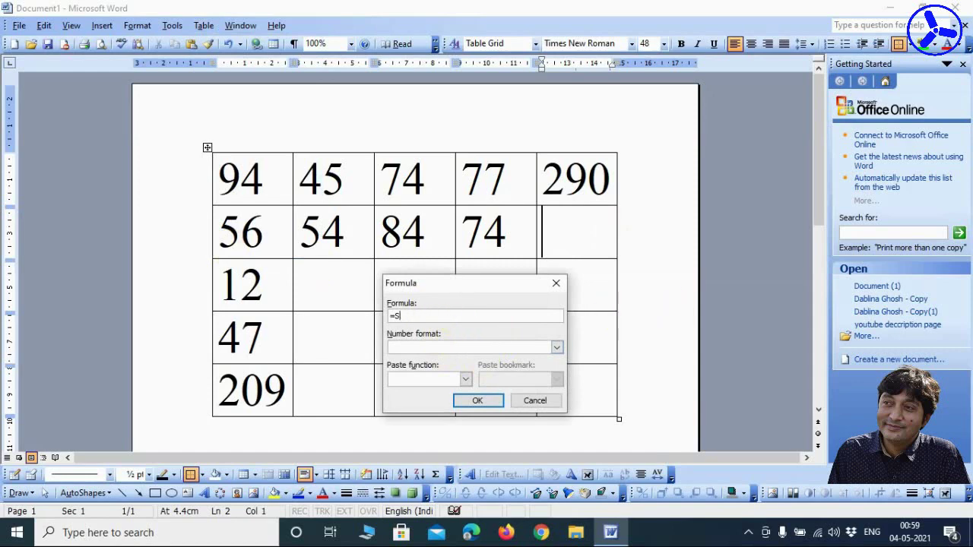
{"action": "key", "text": "BackSpace"}
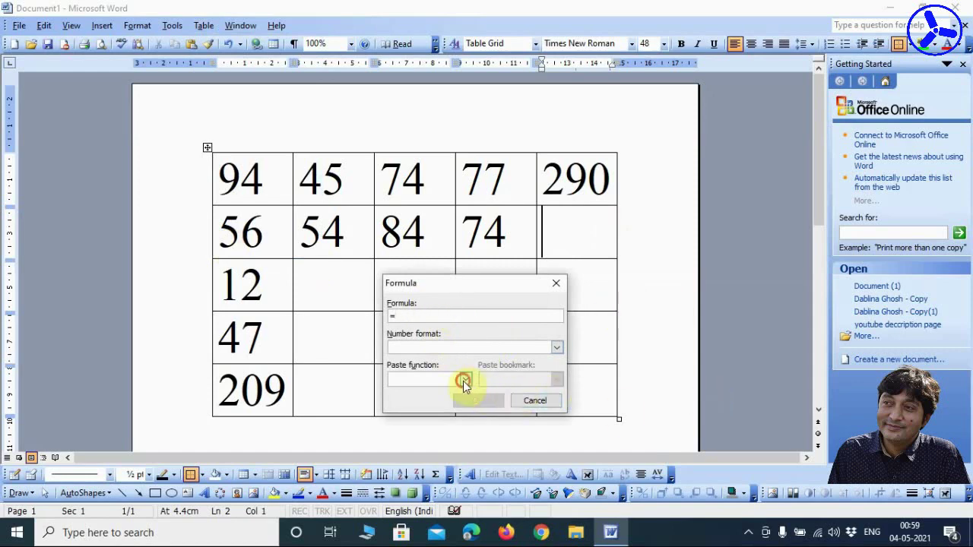
{"action": "left_click", "coordinate": [464, 380]}
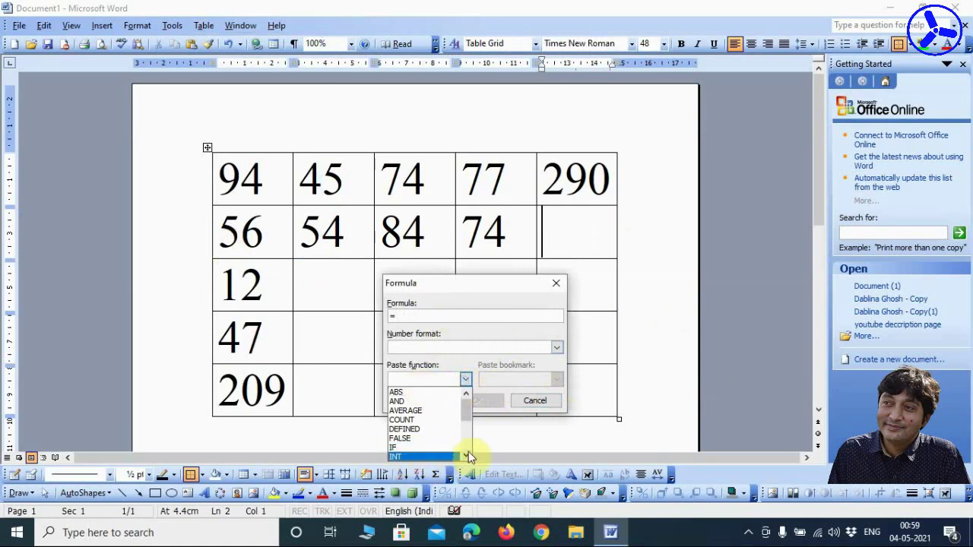
{"action": "left_click", "coordinate": [468, 457]}
{"action": "left_click", "coordinate": [394, 453]}
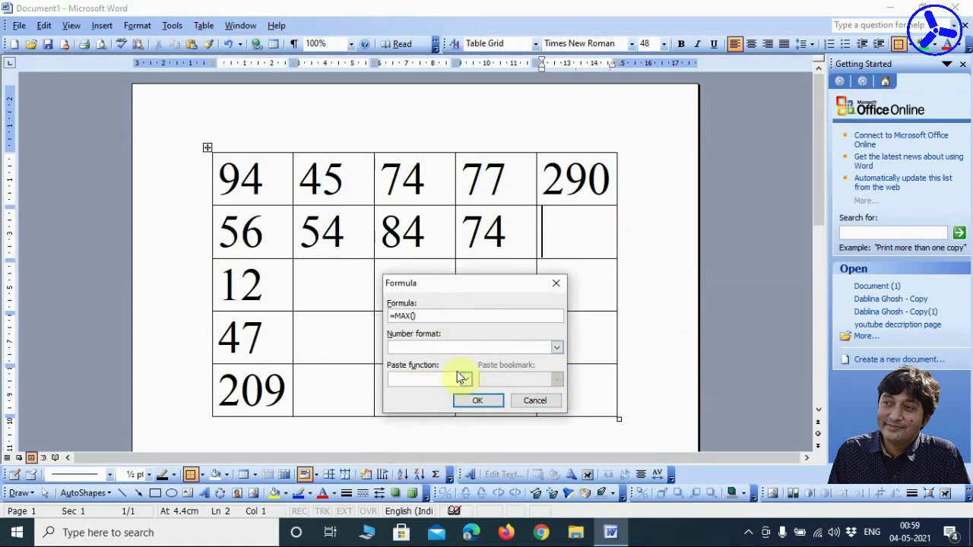
{"action": "type", "text": "LEFT"}
{"action": "left_click", "coordinate": [477, 400]}
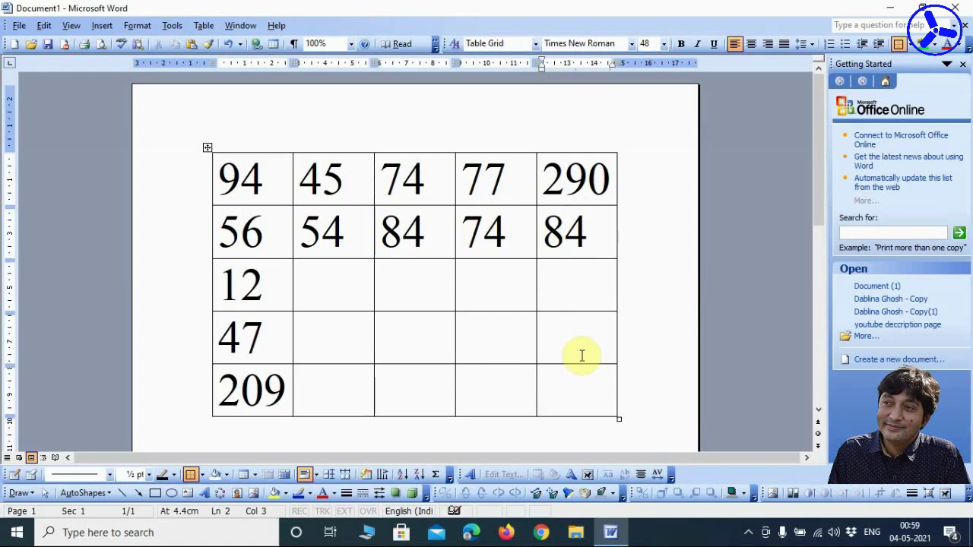
{"action": "left_click", "coordinate": [205, 26]}
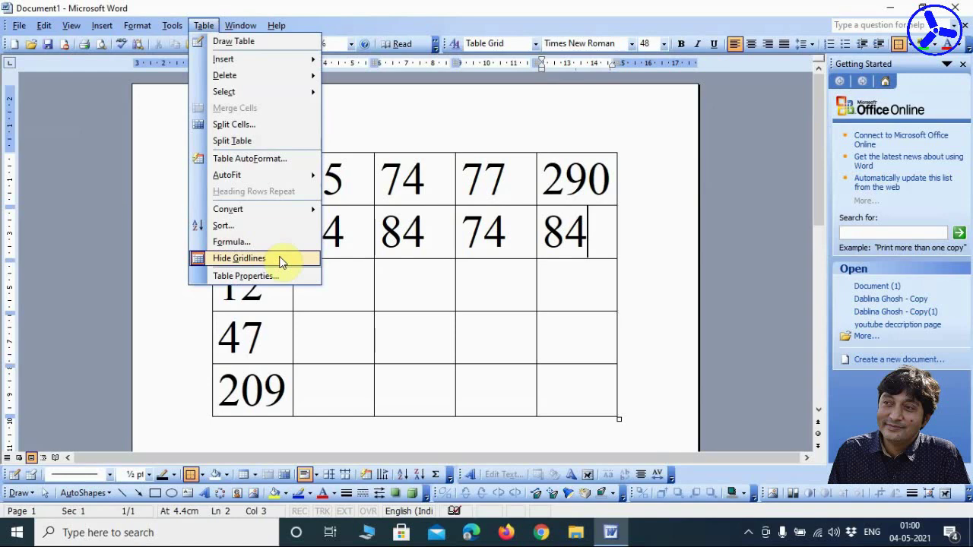
- Close the Table menu, click into row 3 and open the Draw menu
{"action": "left_click", "coordinate": [426, 296]}
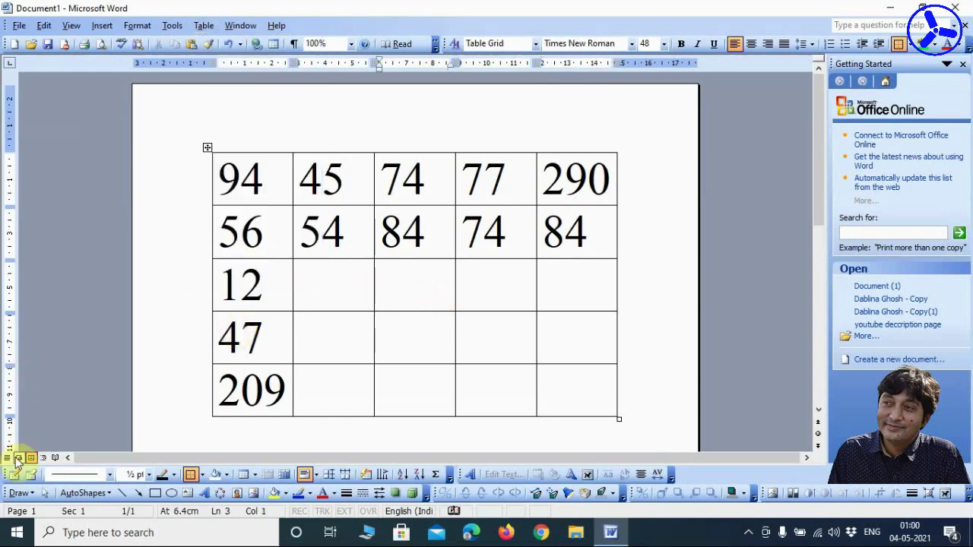
{"action": "left_click", "coordinate": [32, 494]}
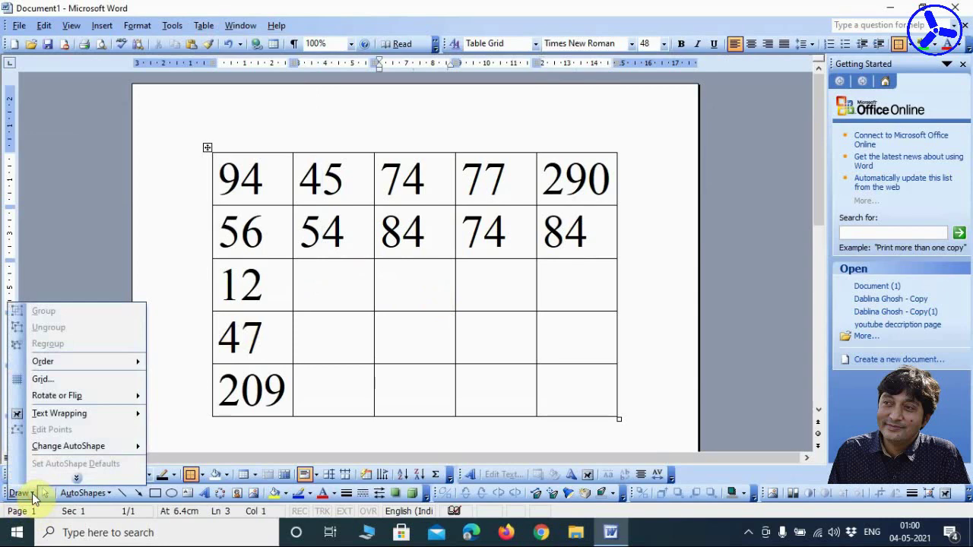
- Turn on Display gridlines on screen in the drawing grid settings and check the page
{"action": "left_click", "coordinate": [60, 381]}
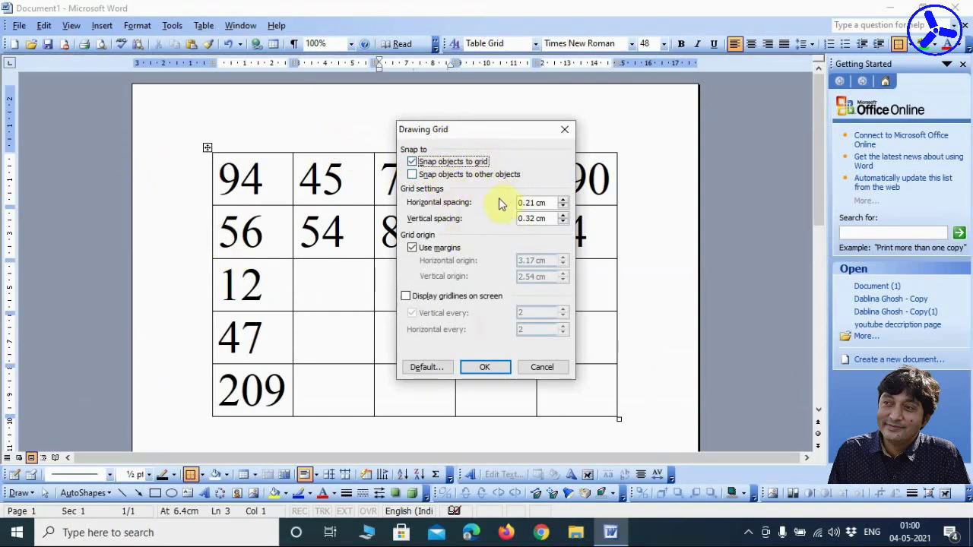
{"action": "left_click", "coordinate": [407, 298]}
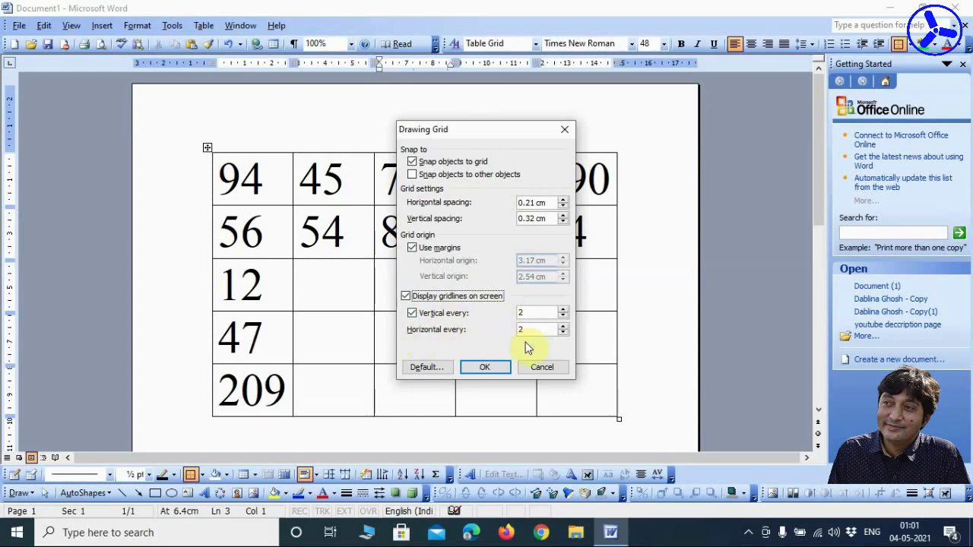
{"action": "left_click", "coordinate": [492, 368]}
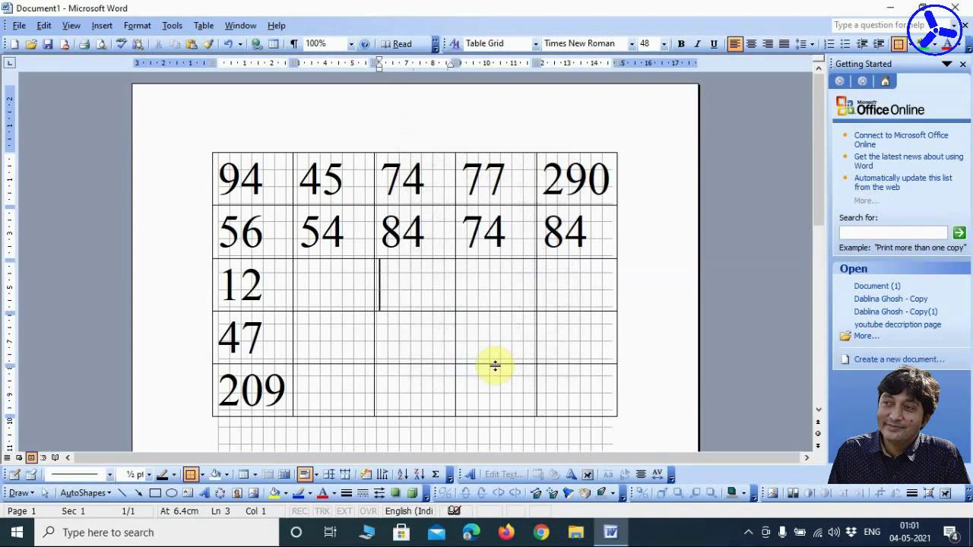
{"action": "scroll", "coordinate": [499, 370], "scroll_direction": "down", "scroll_amount": 3}
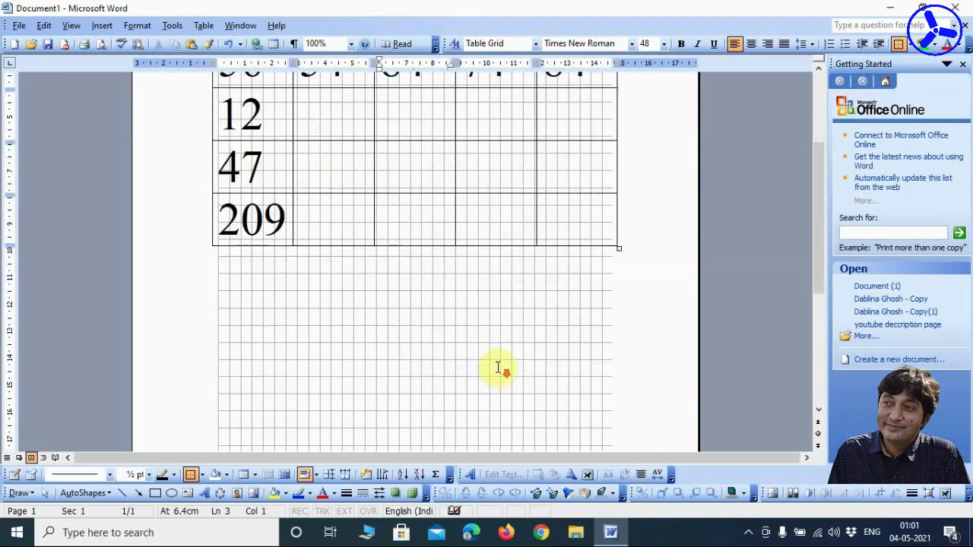
{"action": "scroll", "coordinate": [499, 371], "scroll_direction": "down", "scroll_amount": 3}
{"action": "scroll", "coordinate": [499, 370], "scroll_direction": "down", "scroll_amount": 2}
{"action": "scroll", "coordinate": [498, 367], "scroll_direction": "up", "scroll_amount": 5}
{"action": "scroll", "coordinate": [498, 369], "scroll_direction": "up", "scroll_amount": 5}
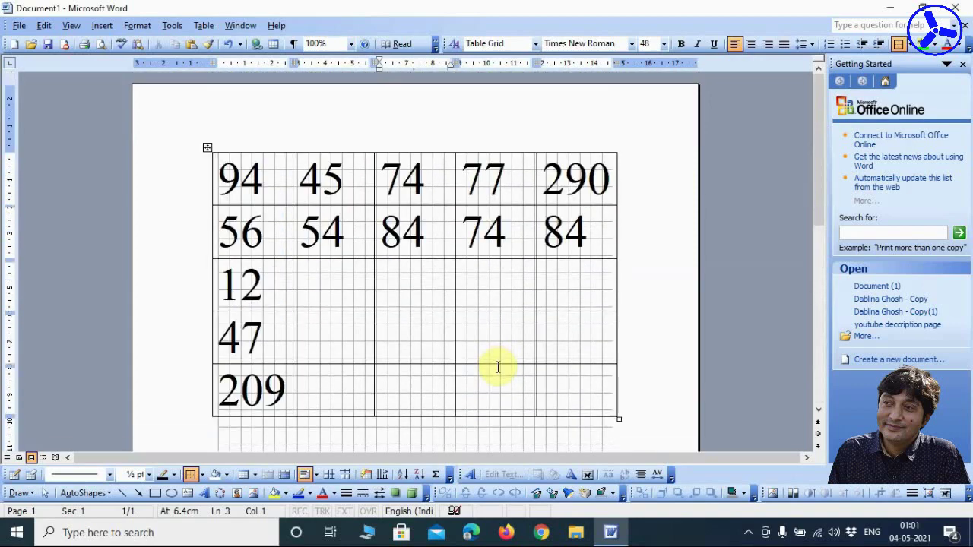
{"action": "scroll", "coordinate": [467, 289], "scroll_direction": "down", "scroll_amount": 7}
{"action": "scroll", "coordinate": [403, 243], "scroll_direction": "down", "scroll_amount": 1}
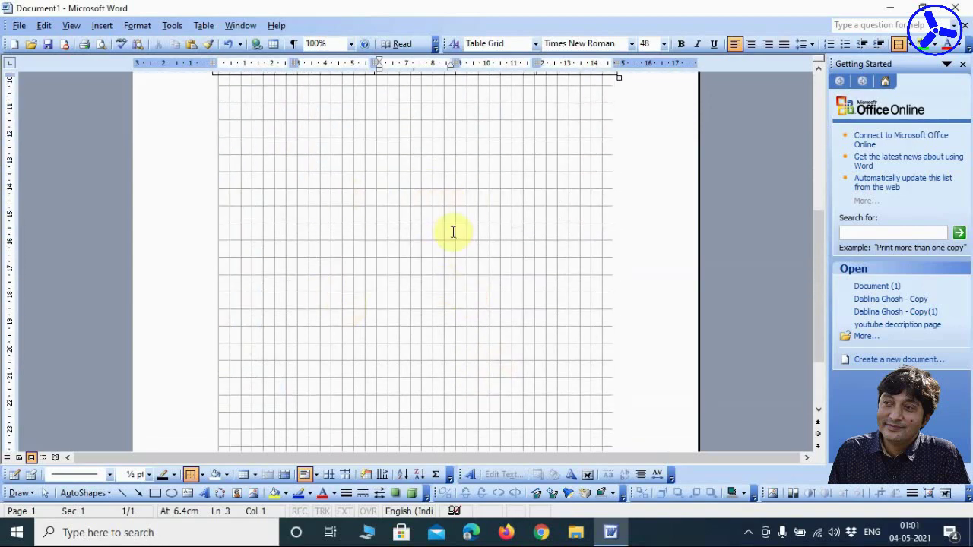
{"action": "scroll", "coordinate": [458, 341], "scroll_direction": "up", "scroll_amount": 5}
{"action": "scroll", "coordinate": [464, 327], "scroll_direction": "up", "scroll_amount": 3}
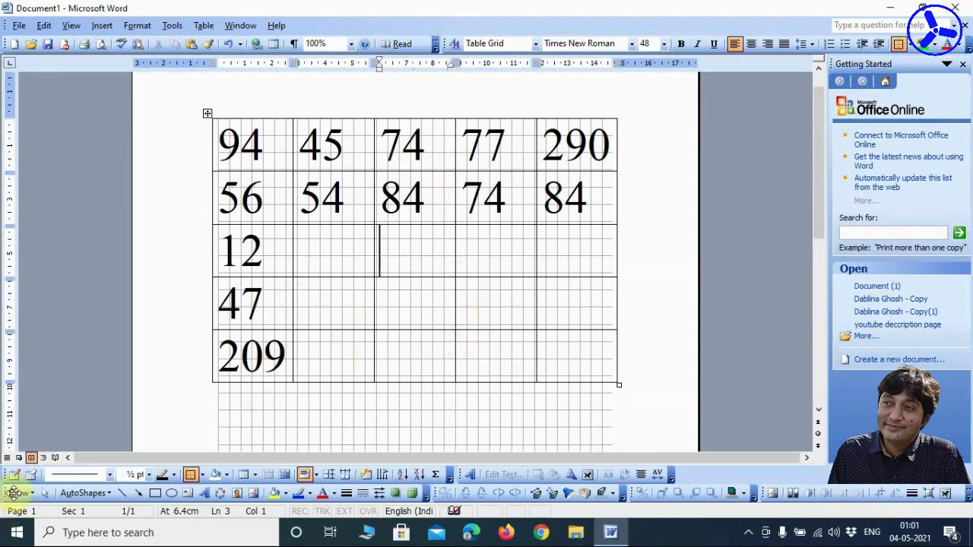
- Enable vertical gridlines and raise both gridline intervals in the drawing grid settings
{"action": "left_click", "coordinate": [20, 494]}
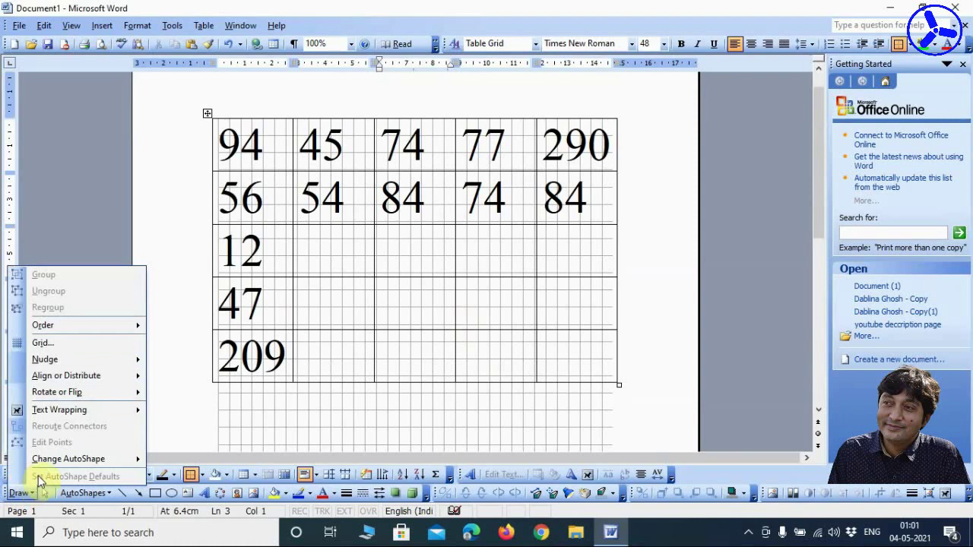
{"action": "left_click", "coordinate": [66, 346]}
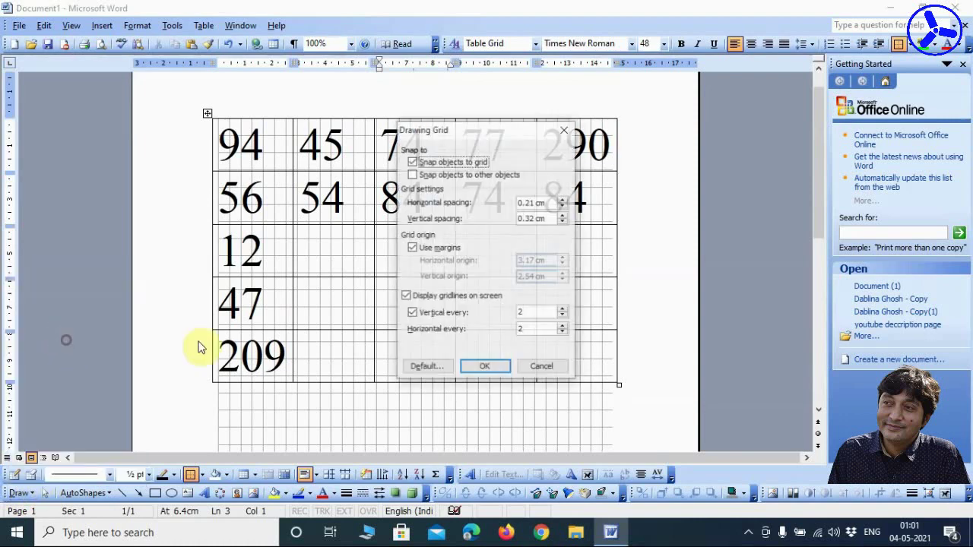
{"action": "left_click", "coordinate": [412, 314]}
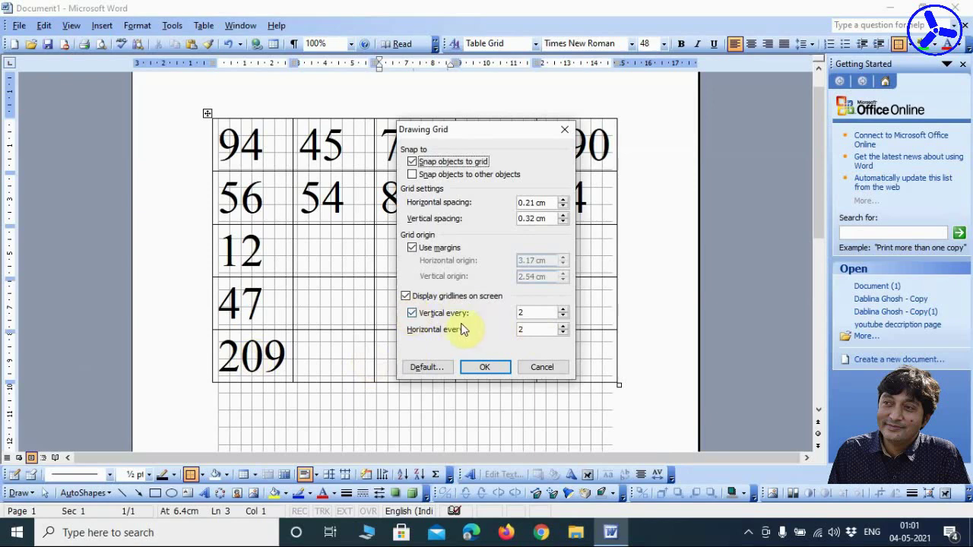
{"action": "left_click", "coordinate": [563, 310]}
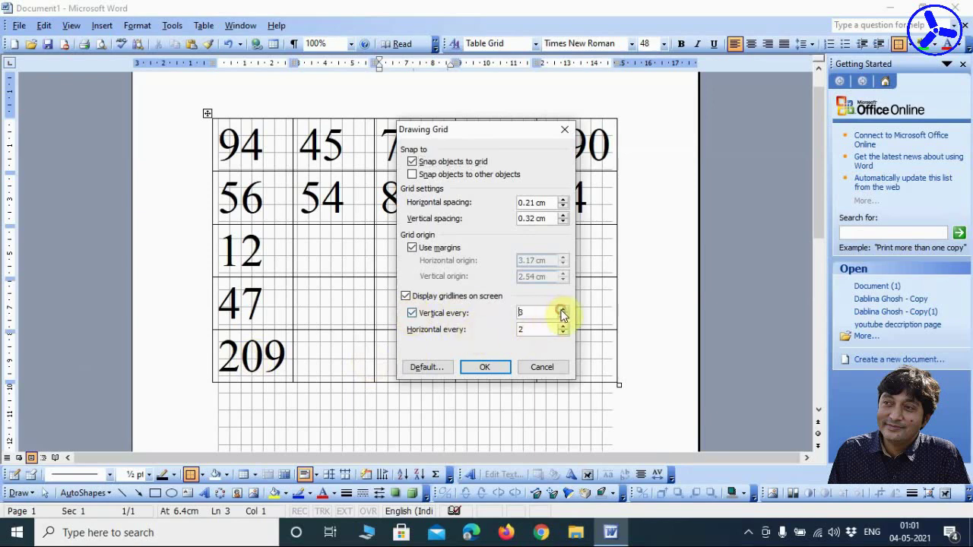
{"action": "left_click", "coordinate": [563, 310]}
{"action": "left_click", "coordinate": [562, 326]}
{"action": "left_click", "coordinate": [563, 326]}
{"action": "left_click", "coordinate": [485, 368]}
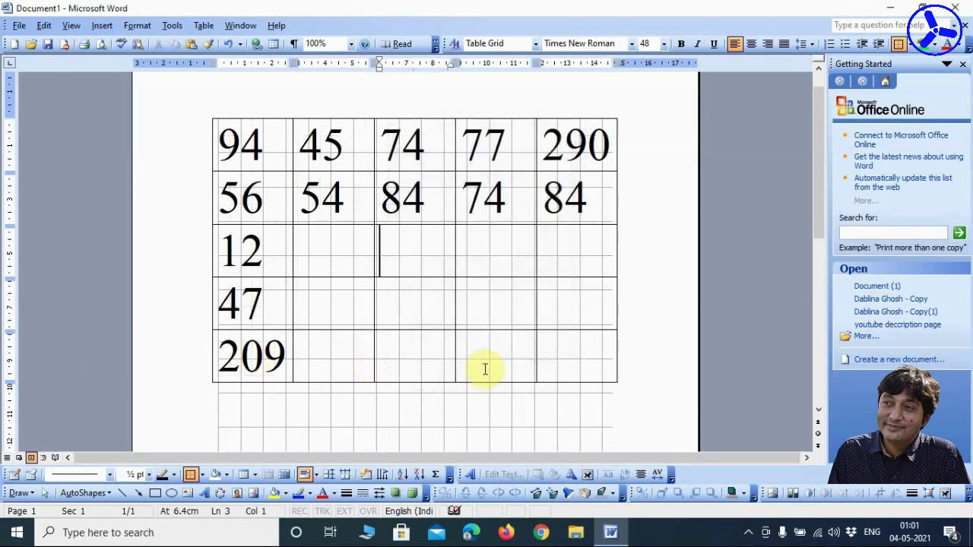
{"action": "scroll", "coordinate": [428, 257], "scroll_direction": "down", "scroll_amount": 5}
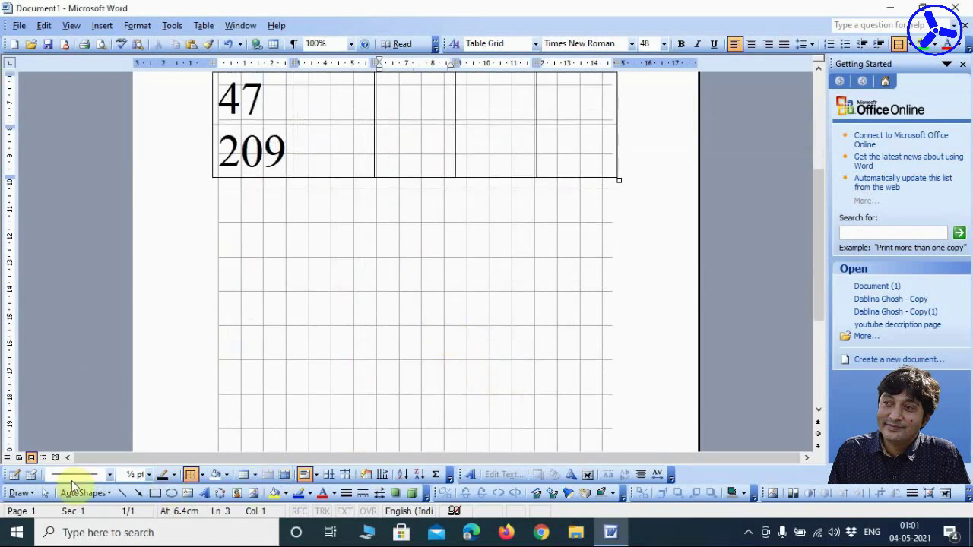
- Set both Vertical every and Horizontal every gridline intervals to 1
{"action": "left_click", "coordinate": [19, 493]}
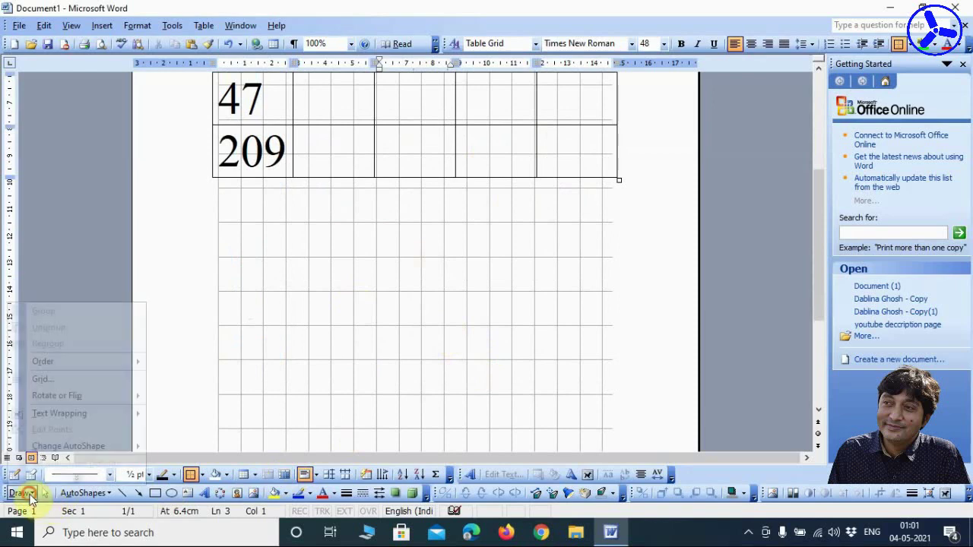
{"action": "left_click", "coordinate": [47, 379]}
{"action": "left_click", "coordinate": [562, 316]}
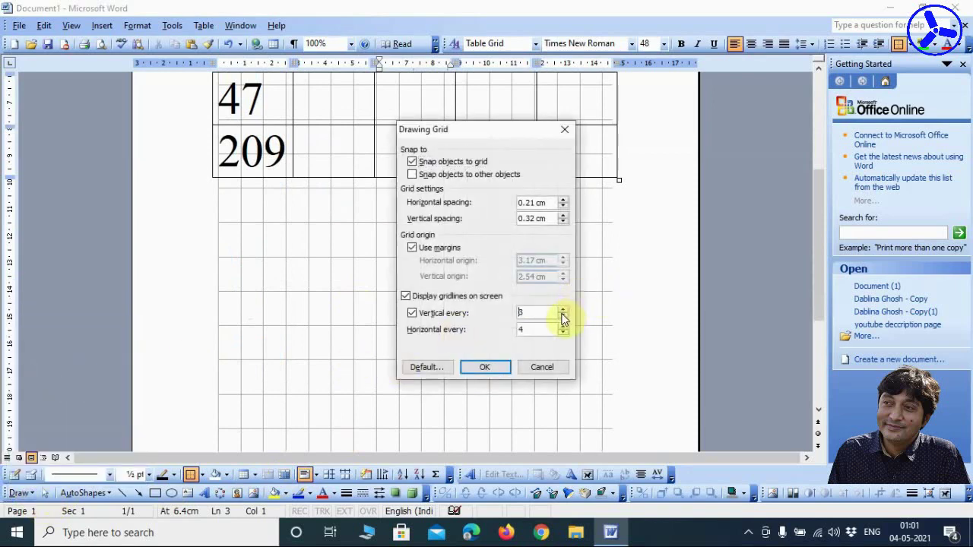
{"action": "left_click", "coordinate": [562, 316]}
{"action": "left_click", "coordinate": [562, 316]}
{"action": "left_click", "coordinate": [564, 333]}
{"action": "left_click", "coordinate": [563, 332]}
{"action": "left_click", "coordinate": [563, 332]}
{"action": "left_click", "coordinate": [479, 367]}
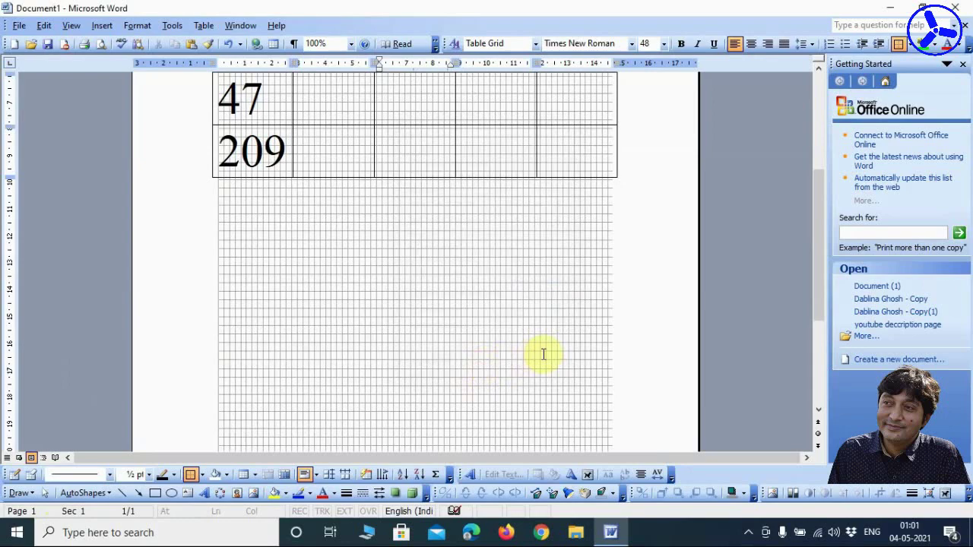
{"action": "scroll", "coordinate": [543, 353], "scroll_direction": "up", "scroll_amount": 1}
{"action": "scroll", "coordinate": [542, 352], "scroll_direction": "up", "scroll_amount": 5}
{"action": "scroll", "coordinate": [541, 352], "scroll_direction": "down", "scroll_amount": 5}
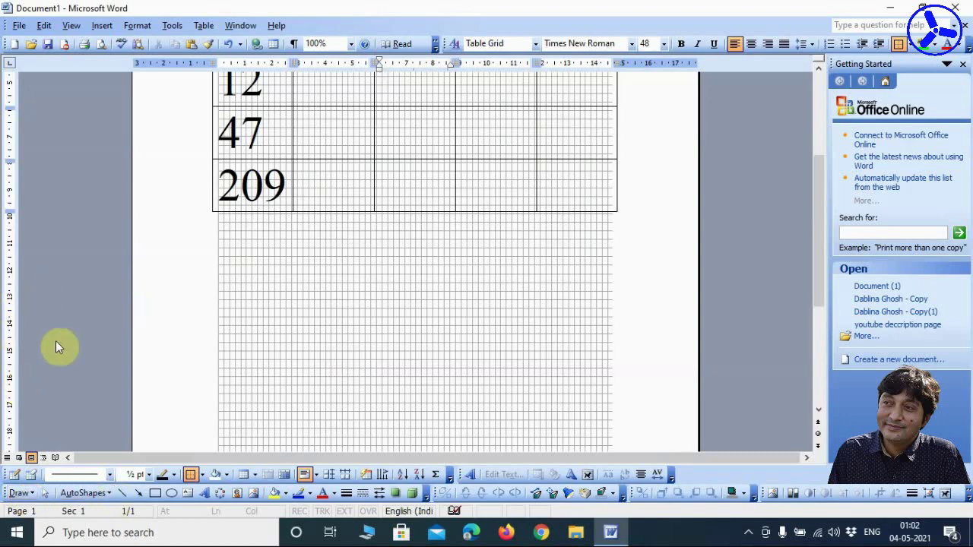
- Check the page in Print Preview, then turn off Display gridlines on screen in the Grid settings
{"action": "left_click", "coordinate": [103, 43]}
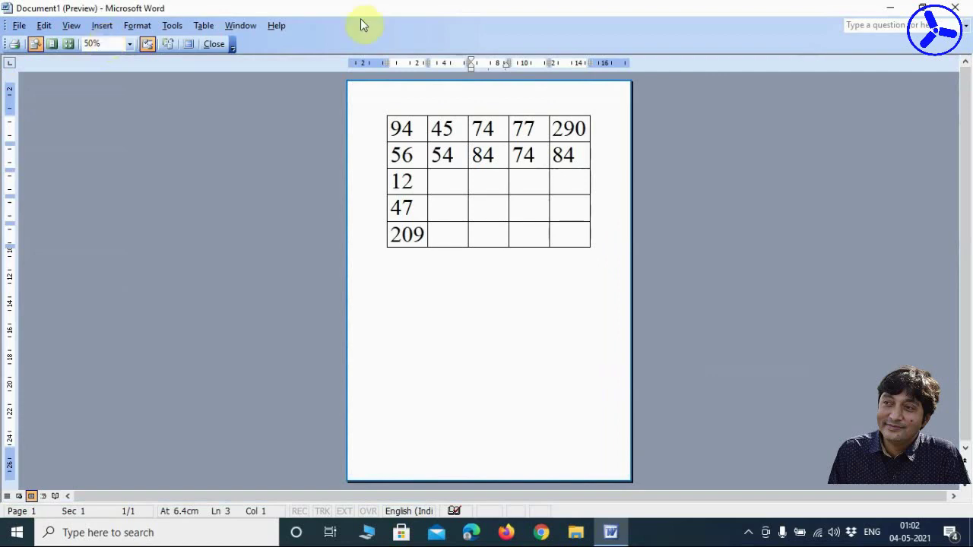
{"action": "left_click", "coordinate": [210, 44]}
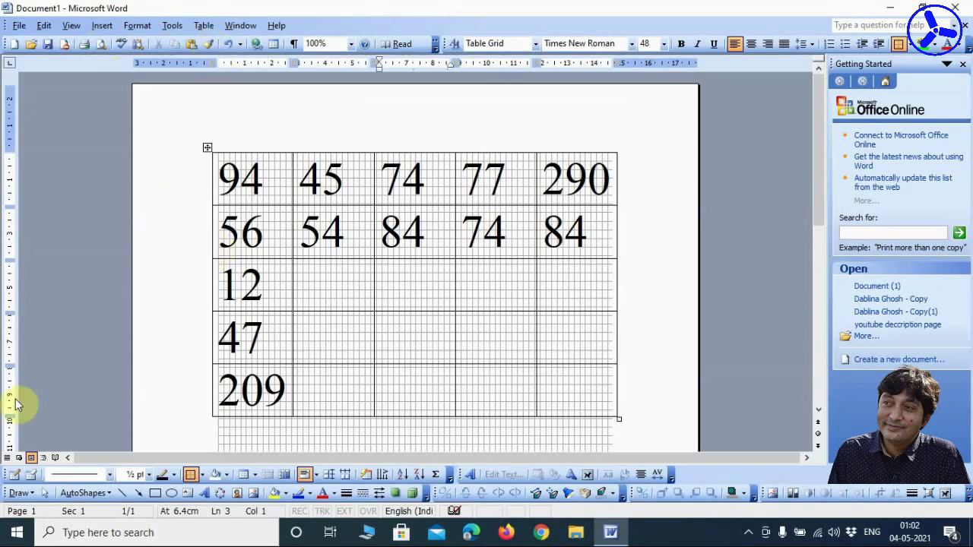
{"action": "left_click", "coordinate": [29, 494]}
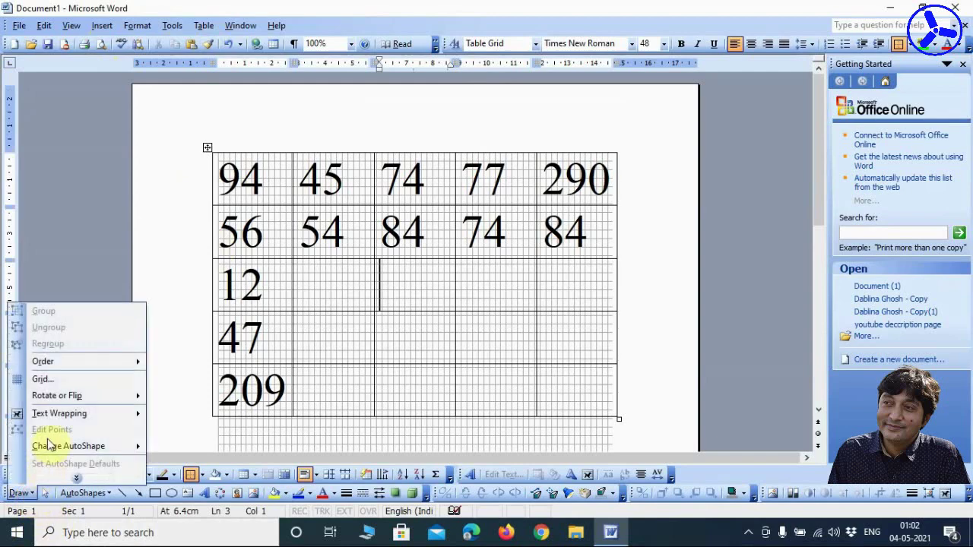
{"action": "left_click", "coordinate": [43, 378]}
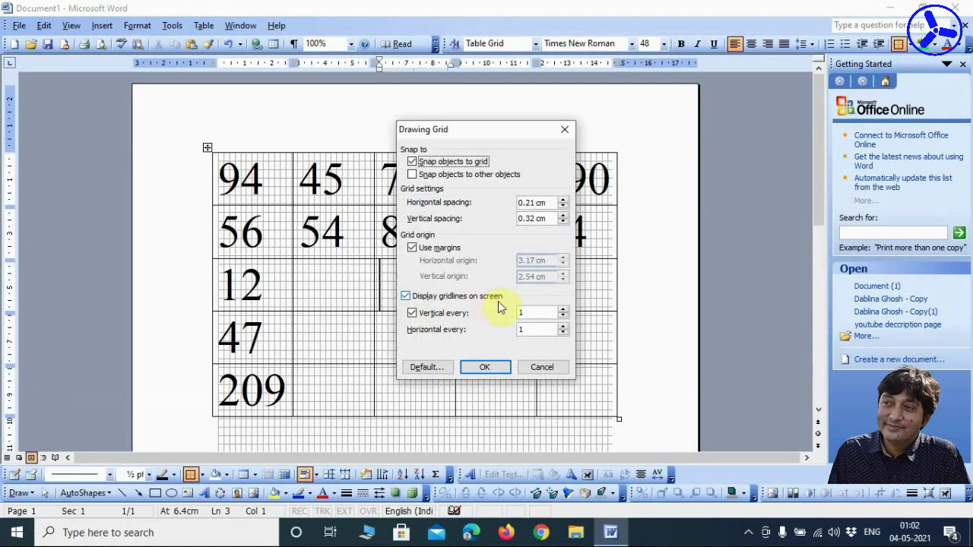
{"action": "left_click", "coordinate": [416, 298]}
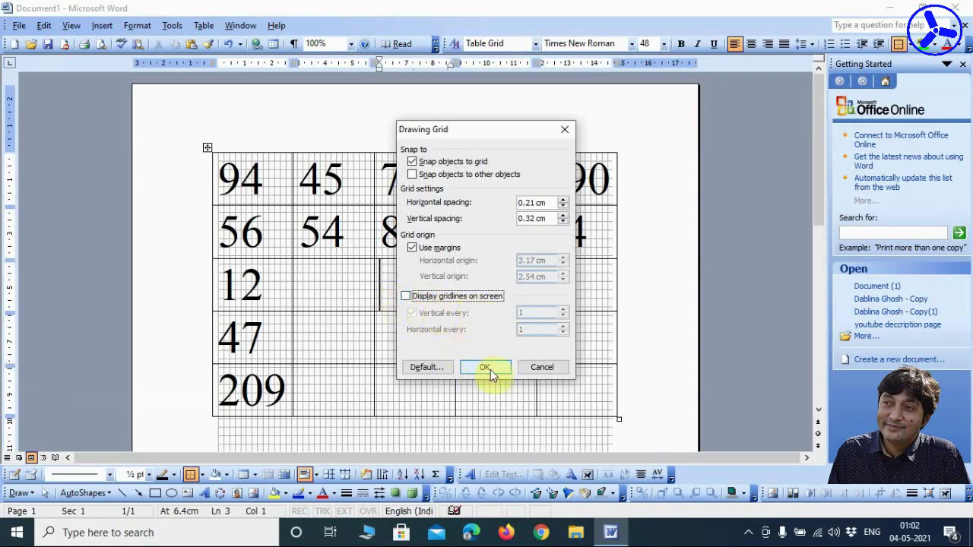
{"action": "left_click", "coordinate": [485, 367]}
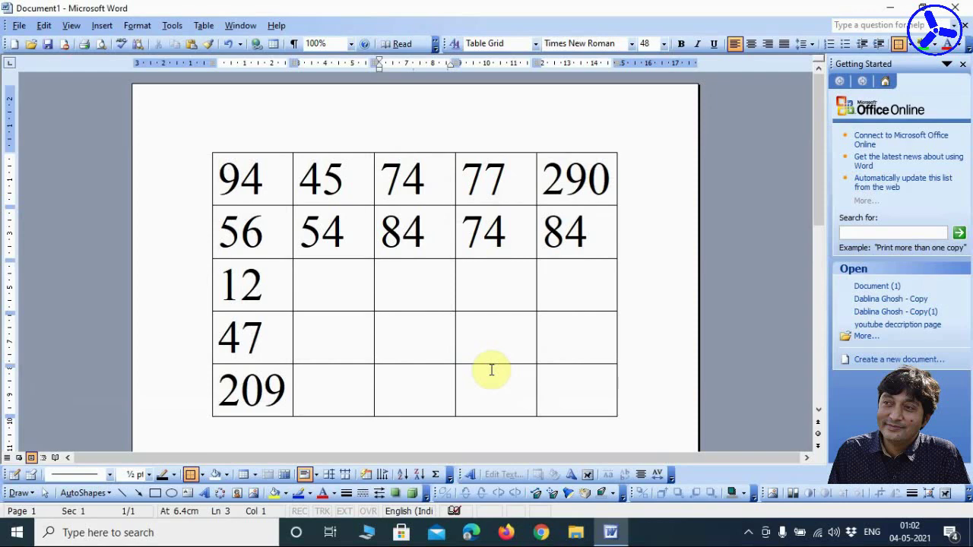
{"action": "left_click", "coordinate": [202, 25]}
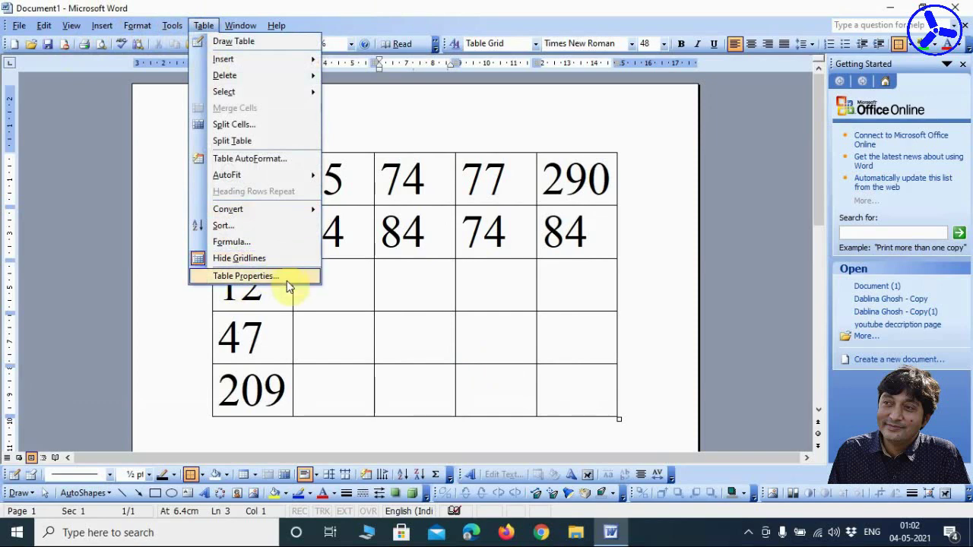
{"action": "left_click", "coordinate": [403, 291]}
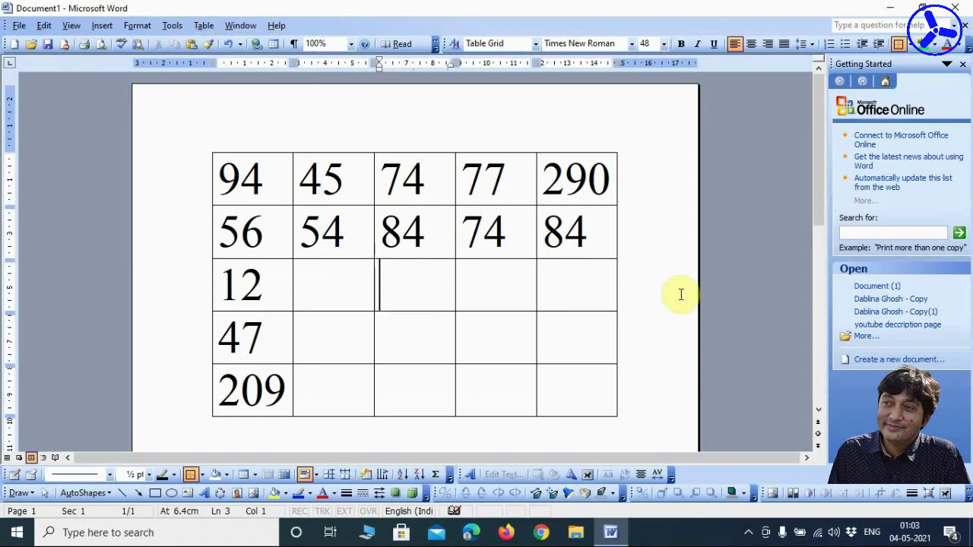
- Clear the document and generate six =RAND() sample paragraphs, with a blank line after the third
{"action": "key", "text": "ctrl+a"}
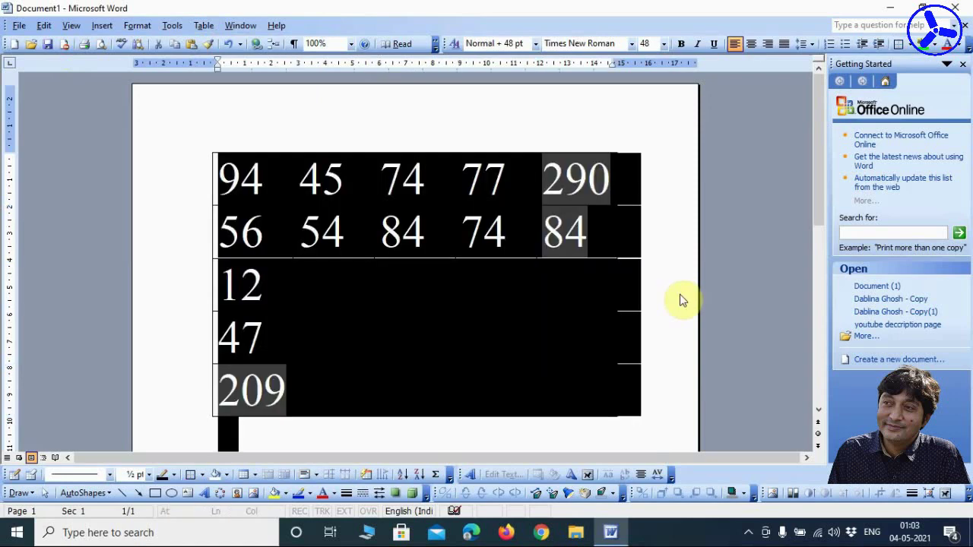
{"action": "key", "text": "Delete"}
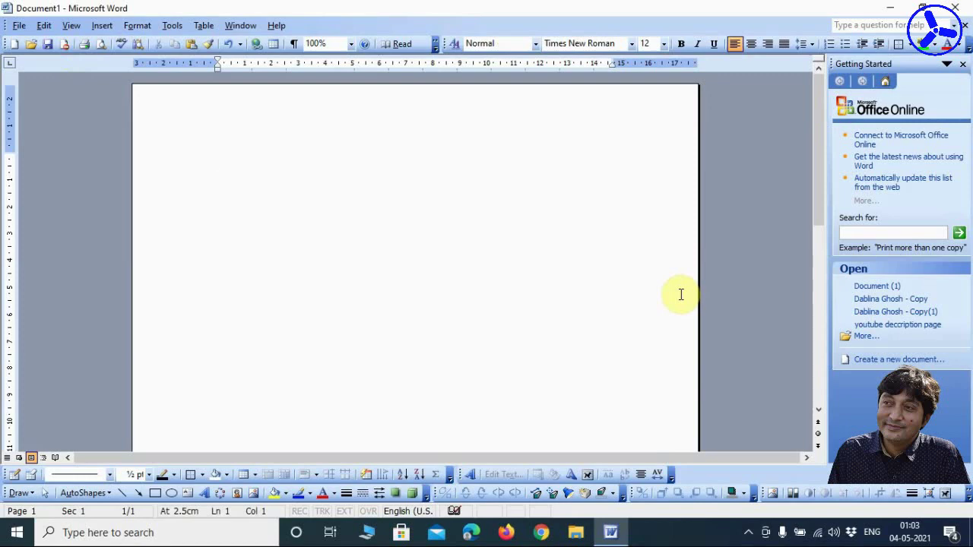
{"action": "type", "text": "=RA"}
{"action": "type", "text": "ND("}
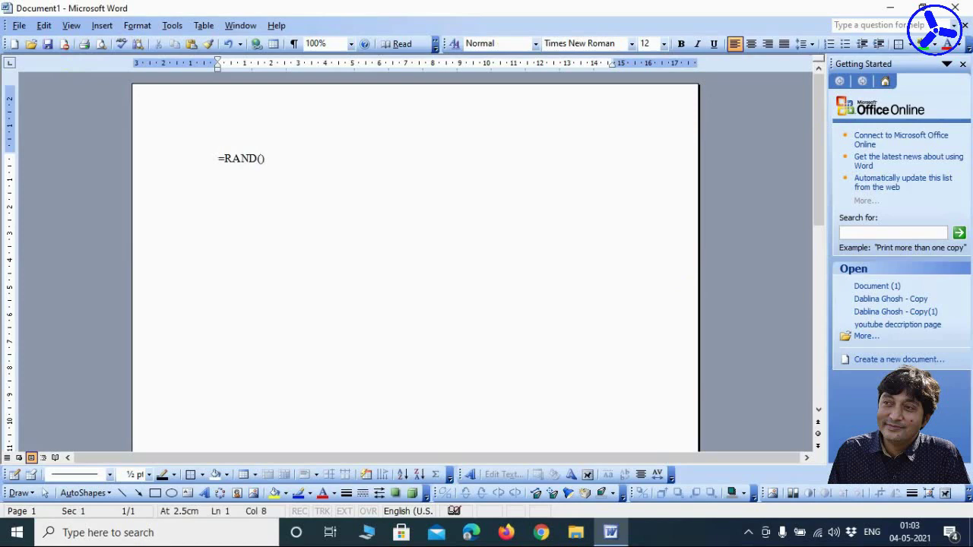
{"action": "key", "text": "Return"}
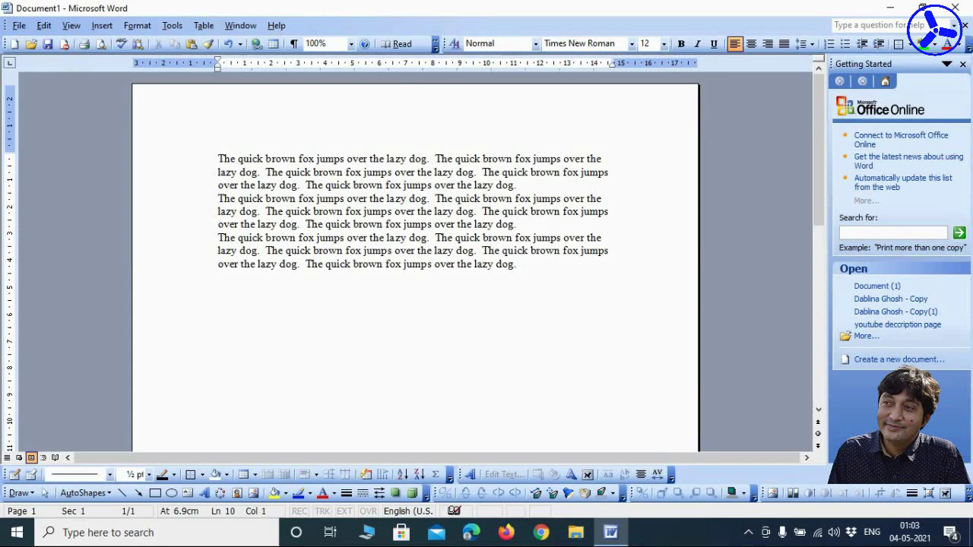
{"action": "type", "text": "=RAND"}
{"action": "type", "text": "()"}
{"action": "key", "text": "Return"}
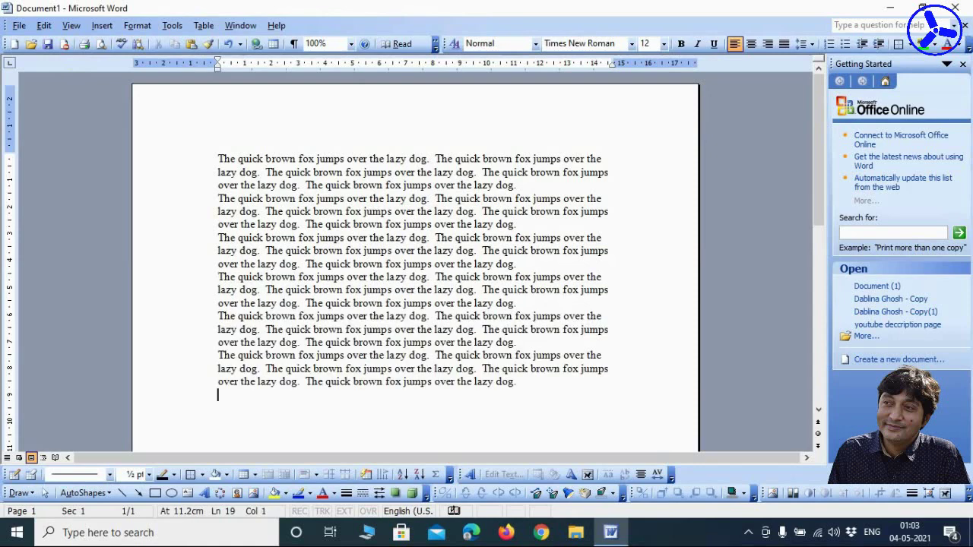
{"action": "left_click", "coordinate": [554, 268]}
{"action": "key", "text": "Return"}
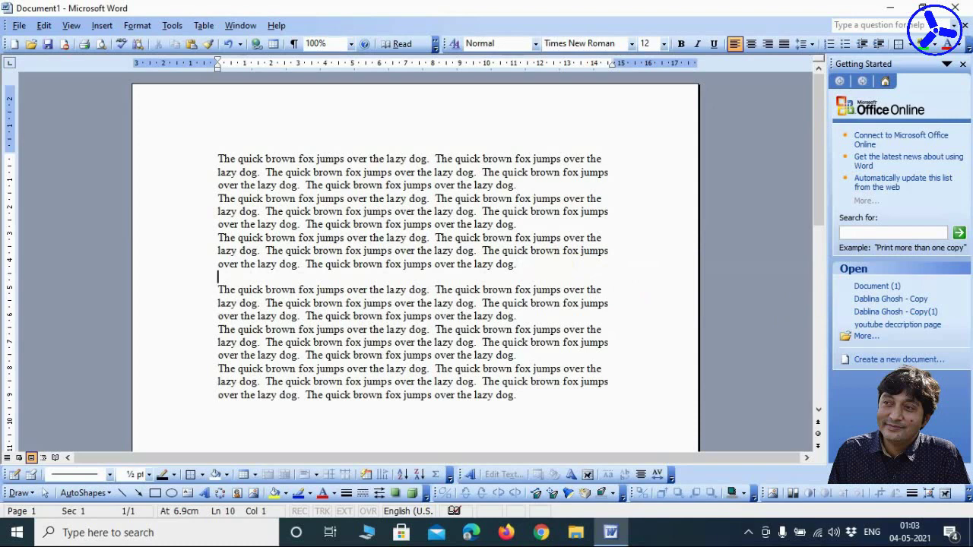
- Draw a table outline with Draw Table between the two blocks of sample text
{"action": "left_click", "coordinate": [202, 28]}
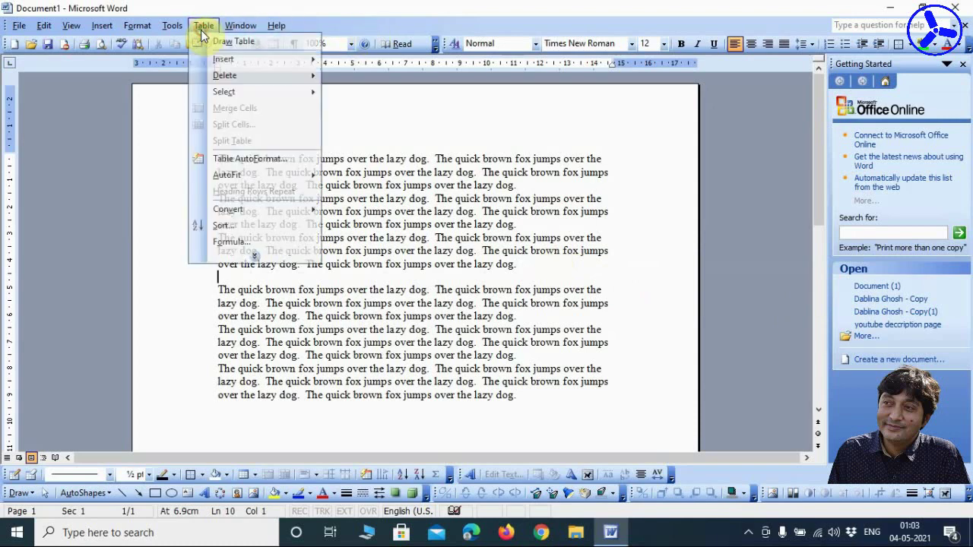
{"action": "left_click", "coordinate": [228, 41]}
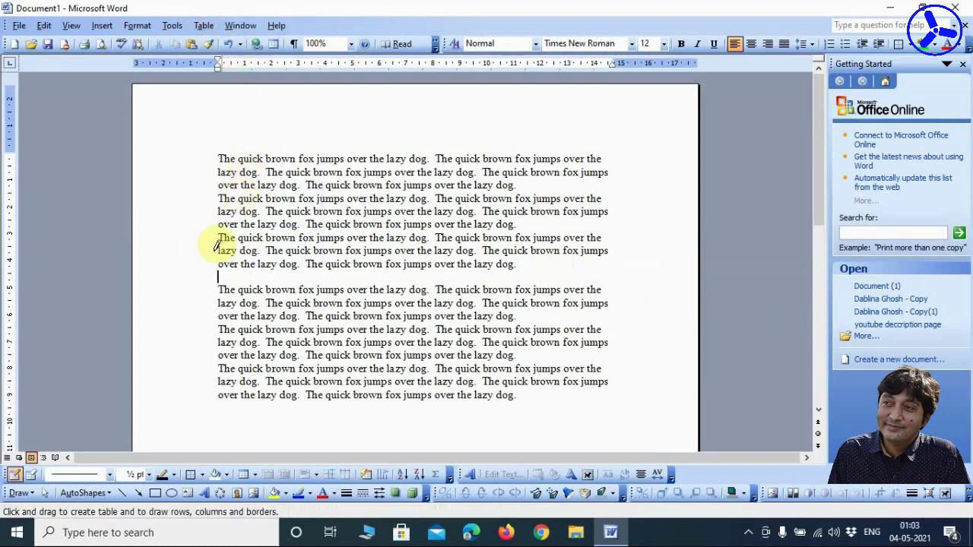
{"action": "left_click_drag", "start_coordinate": [219, 275], "coordinate": [545, 348]}
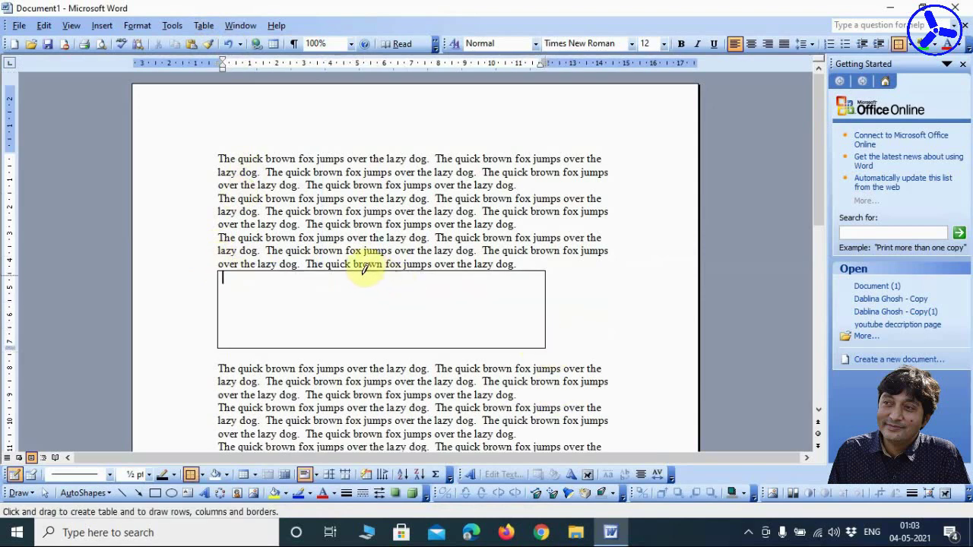
- Draw one row line and two column lines for a 2×3 grid, then narrow the table and first column
{"action": "left_click_drag", "start_coordinate": [360, 272], "coordinate": [358, 347]}
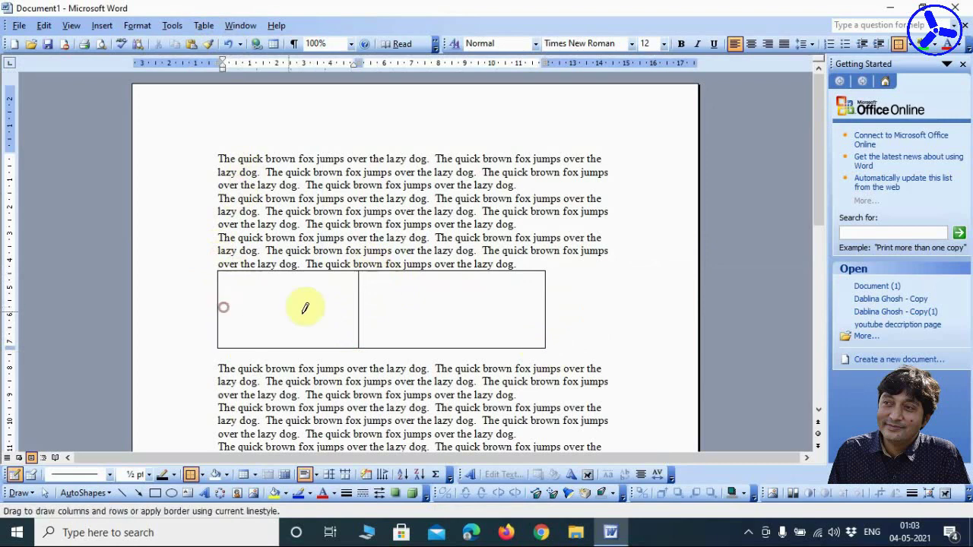
{"action": "left_click_drag", "start_coordinate": [305, 307], "coordinate": [516, 307]}
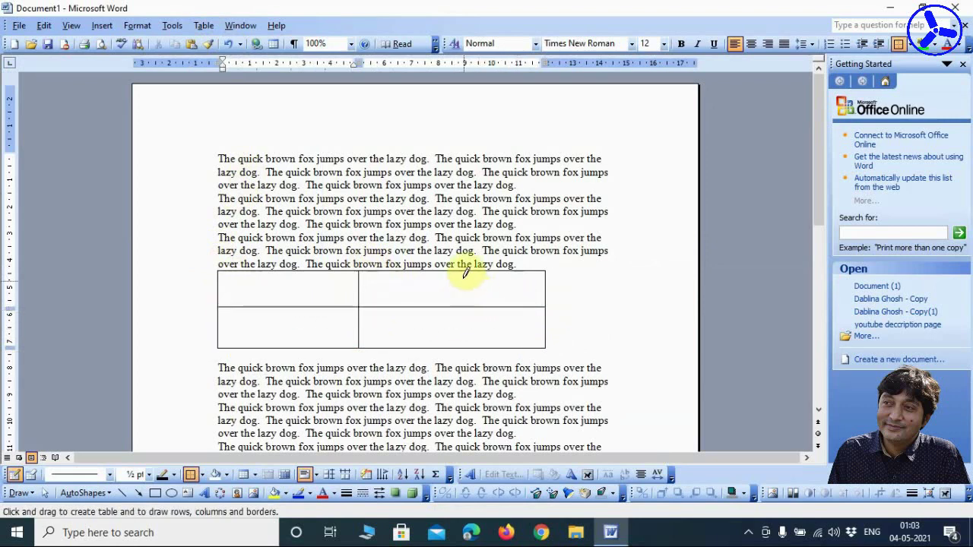
{"action": "left_click_drag", "start_coordinate": [454, 272], "coordinate": [455, 347]}
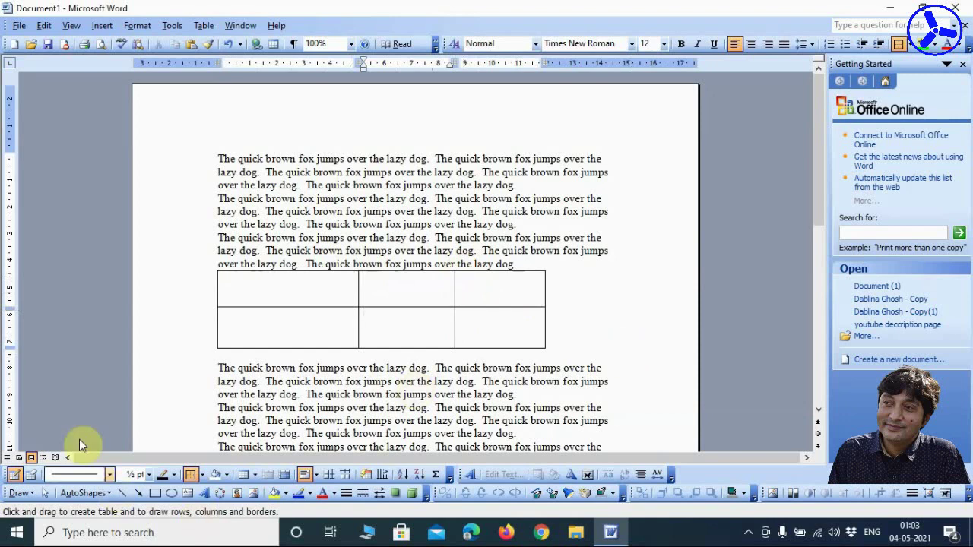
{"action": "left_click", "coordinate": [14, 474]}
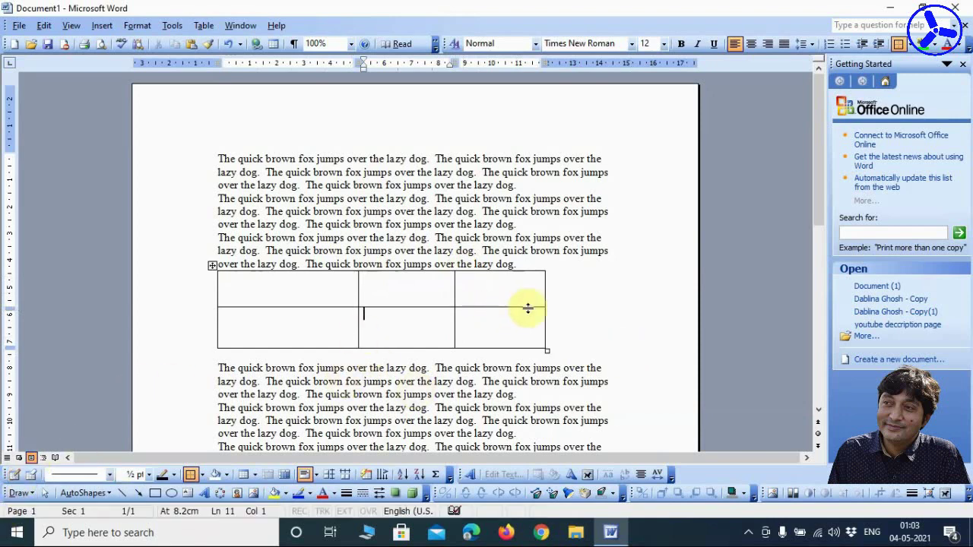
{"action": "left_click_drag", "start_coordinate": [540, 294], "coordinate": [302, 296]}
{"action": "left_click", "coordinate": [273, 295]}
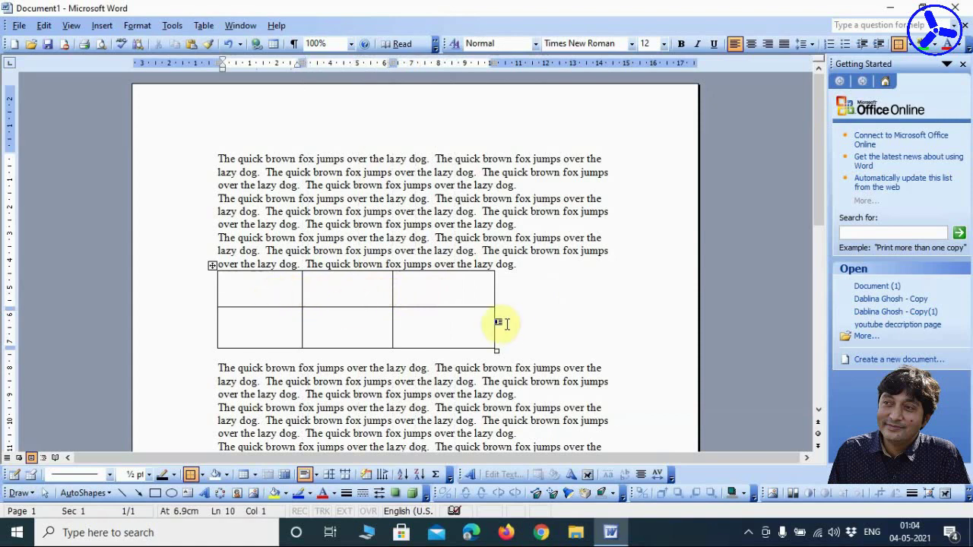
- Type the person's first, middle and last name across the top row, fixing a typo in the first
{"action": "type", "text": "NIHAU"}
{"action": "key", "text": "Tab"}
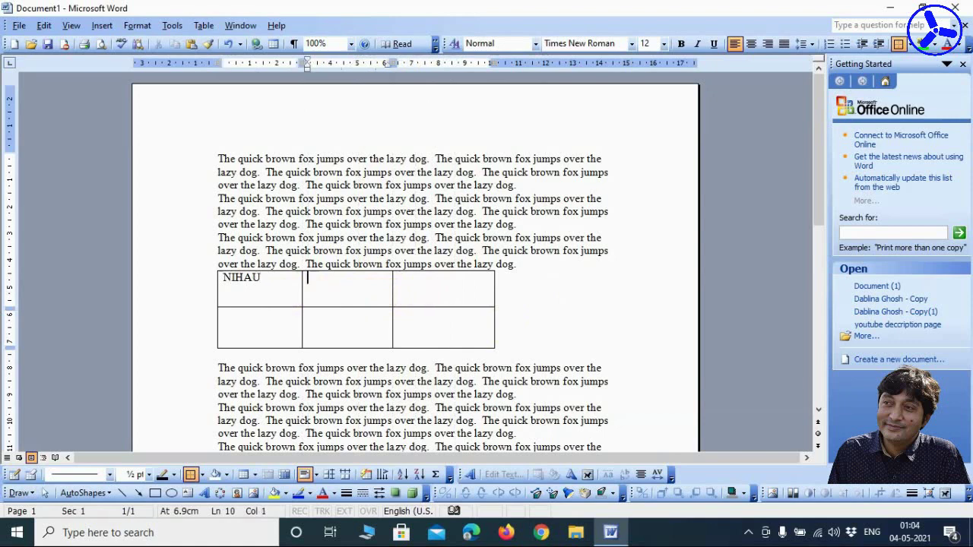
{"action": "left_click", "coordinate": [258, 277]}
{"action": "key", "text": "BackSpace"}
{"action": "type", "text": "R"}
{"action": "key", "text": "Tab"}
{"action": "type", "text": "ANJAN"}
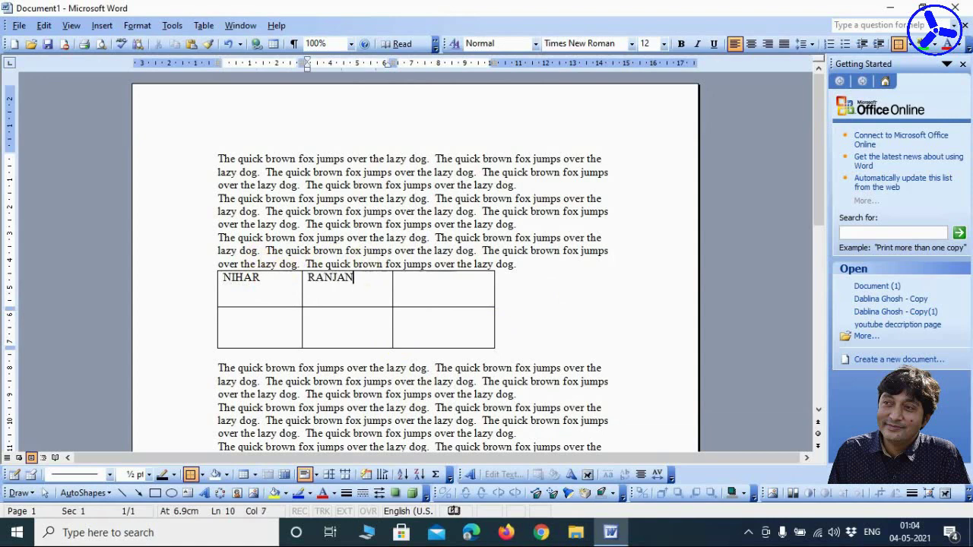
{"action": "key", "text": "Tab"}
{"action": "type", "text": "AN"}
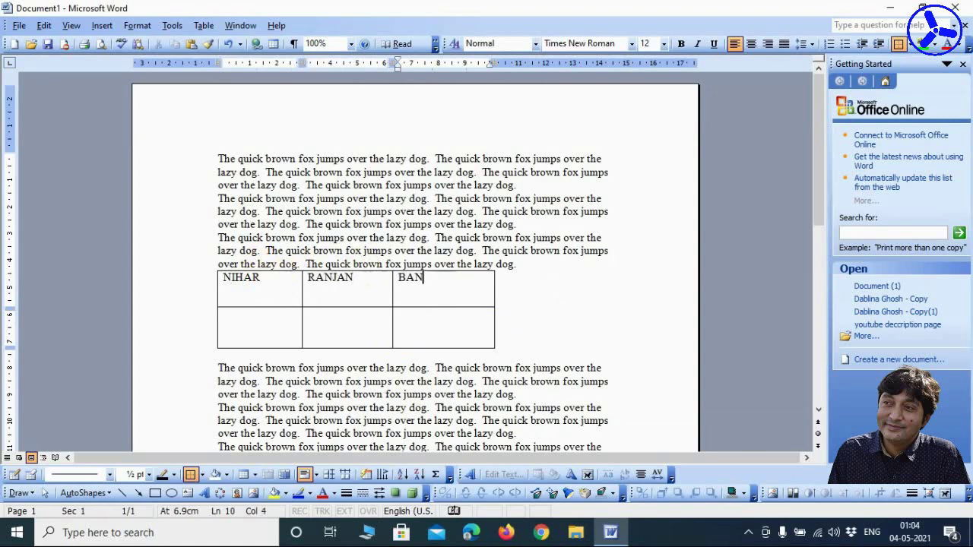
{"action": "type", "text": "ERJEE"}
{"action": "key", "text": "Tab"}
- Enter the person's town, country and state in the bottom-row cells
{"action": "type", "text": "MO"}
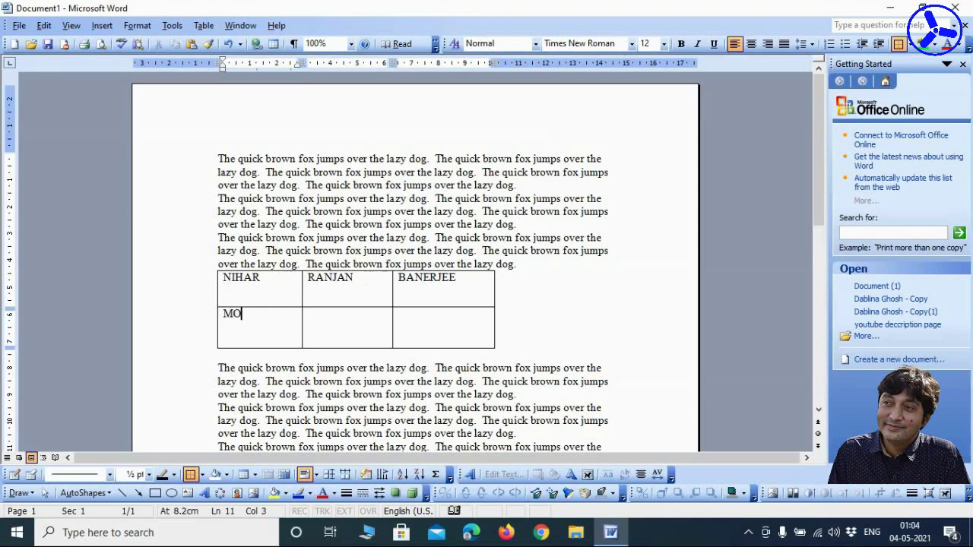
{"action": "type", "text": "NTESWAR"}
{"action": "key", "text": "Tab"}
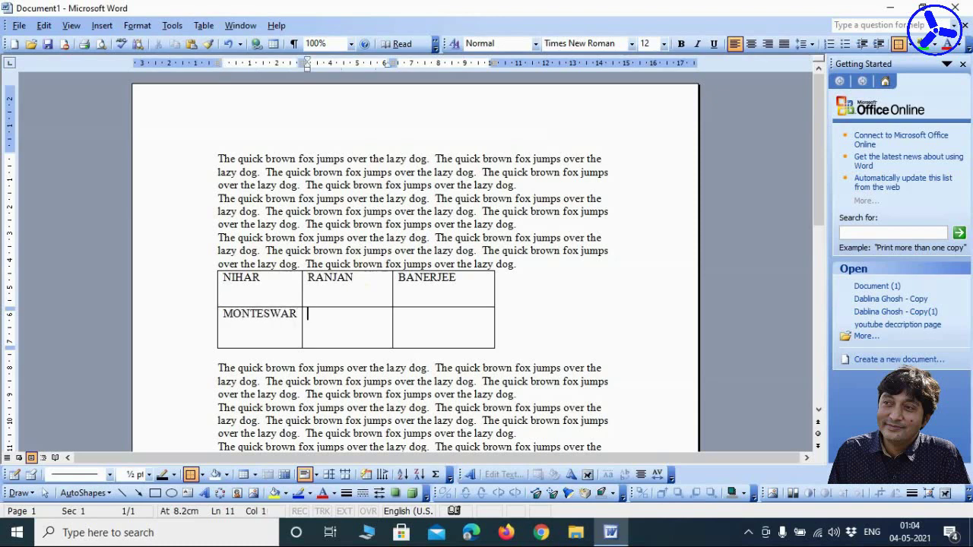
{"action": "type", "text": "INDIA"}
{"action": "key", "text": "Tab"}
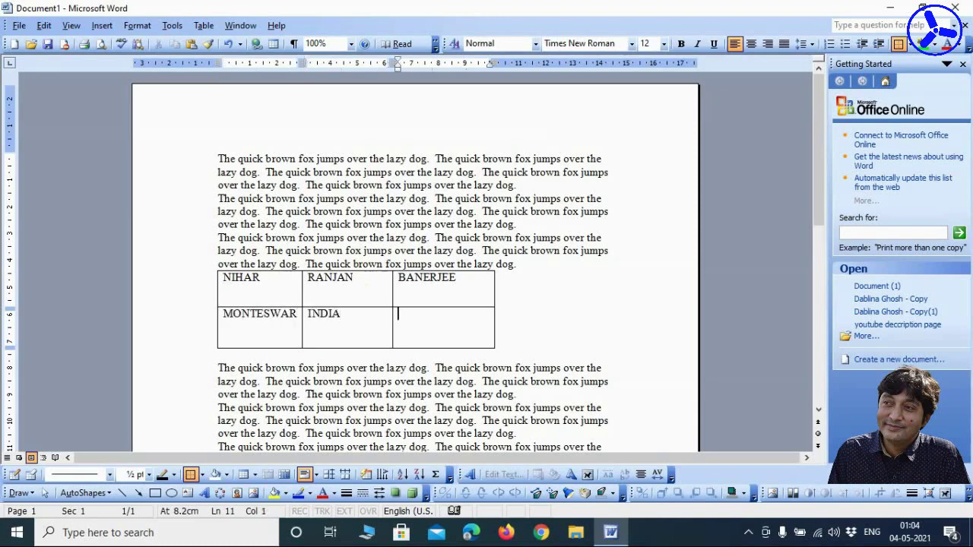
{"action": "type", "text": "WEST BENGA"}
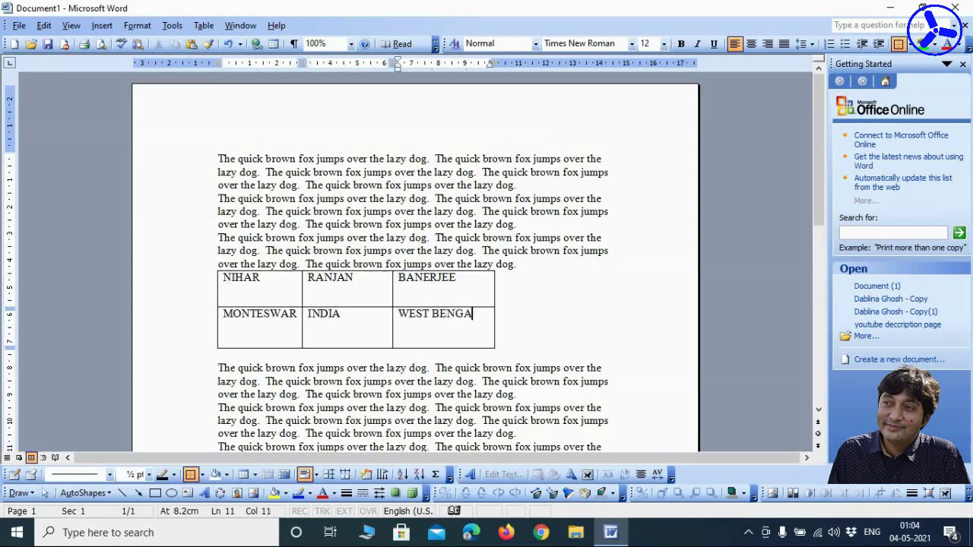
{"action": "type", "text": "L"}
{"action": "left_click", "coordinate": [356, 280]}
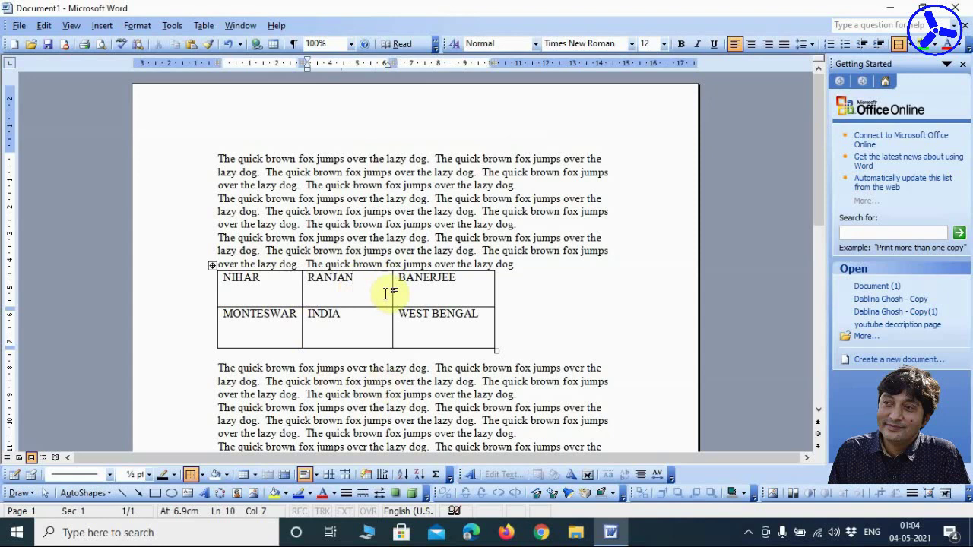
- Set the table to Left alignment with Around text wrapping, then narrow it so the state wraps
{"action": "left_click", "coordinate": [203, 25]}
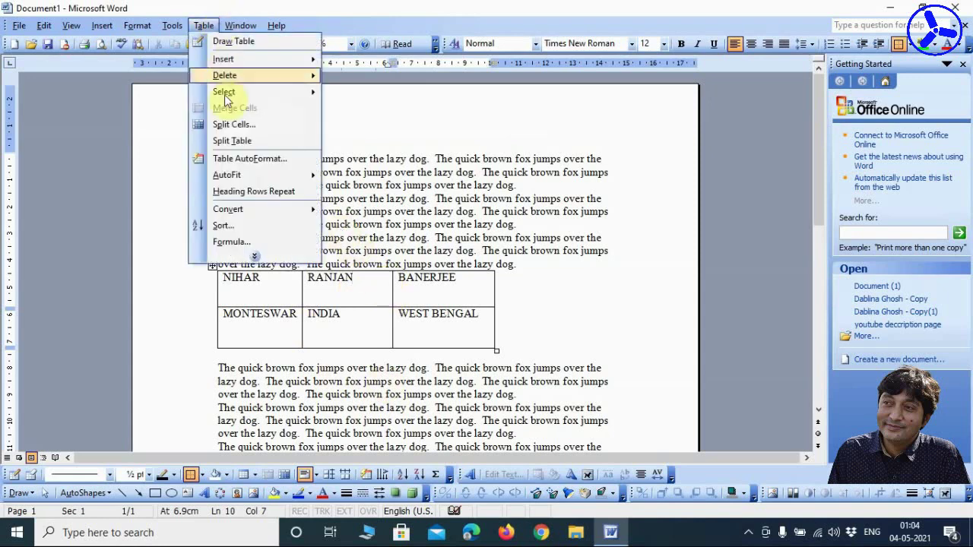
{"action": "left_click", "coordinate": [278, 256]}
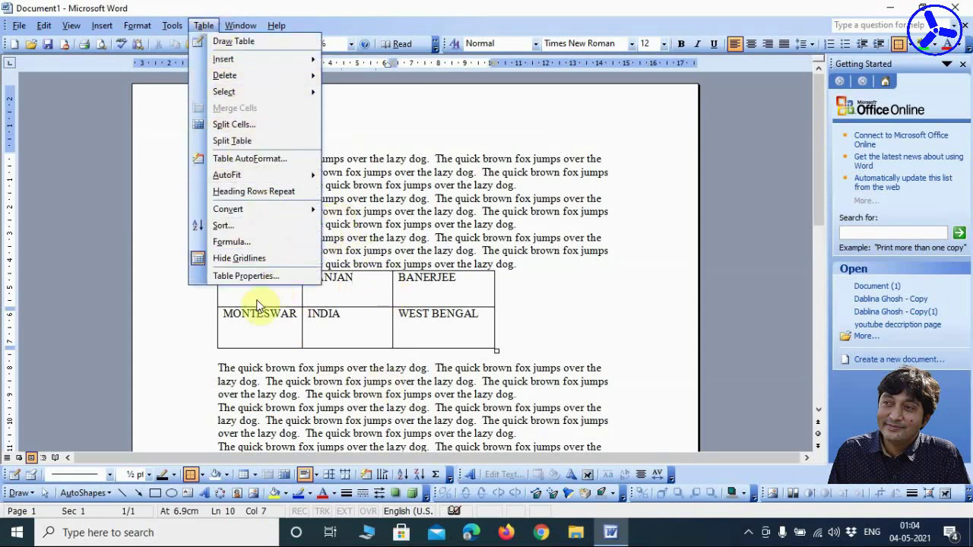
{"action": "left_click", "coordinate": [247, 277]}
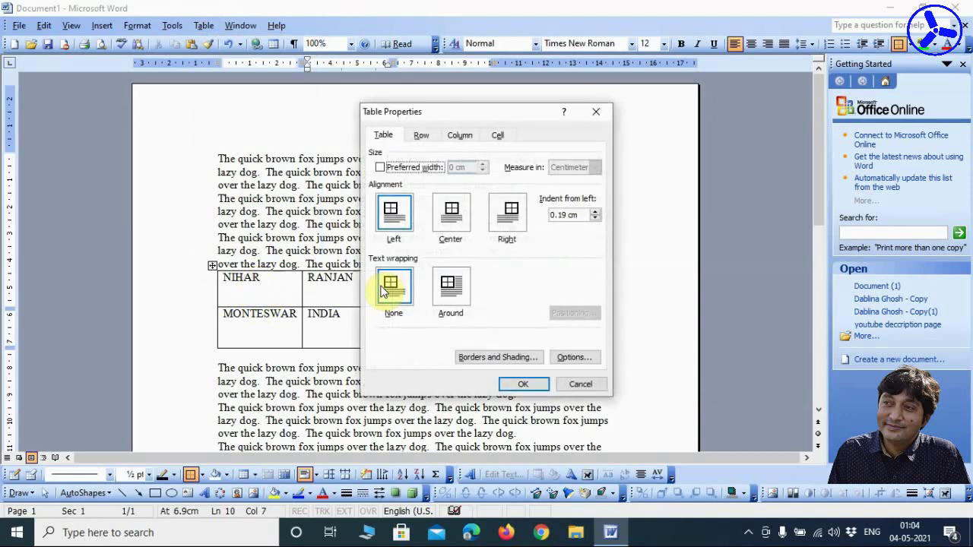
{"action": "left_click", "coordinate": [383, 134]}
{"action": "left_click", "coordinate": [392, 219]}
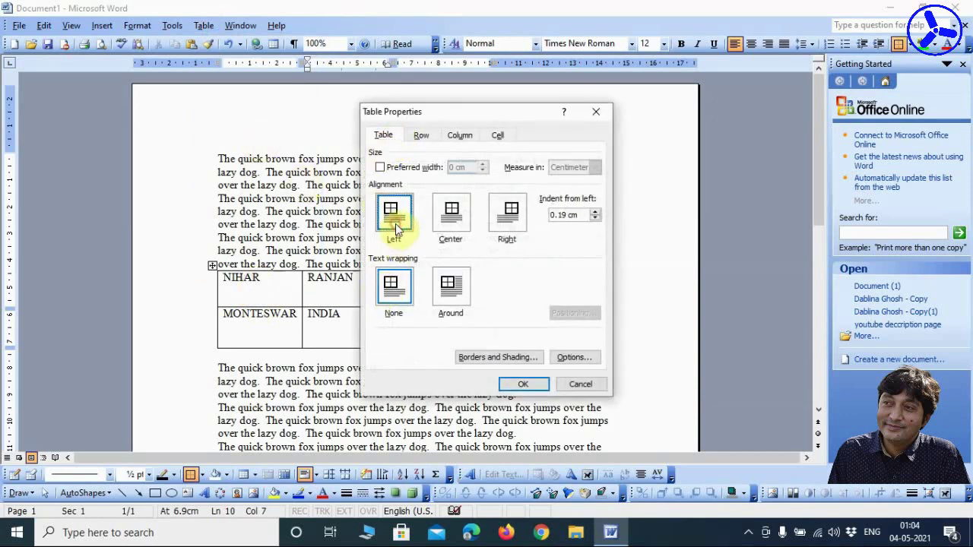
{"action": "left_click", "coordinate": [508, 219]}
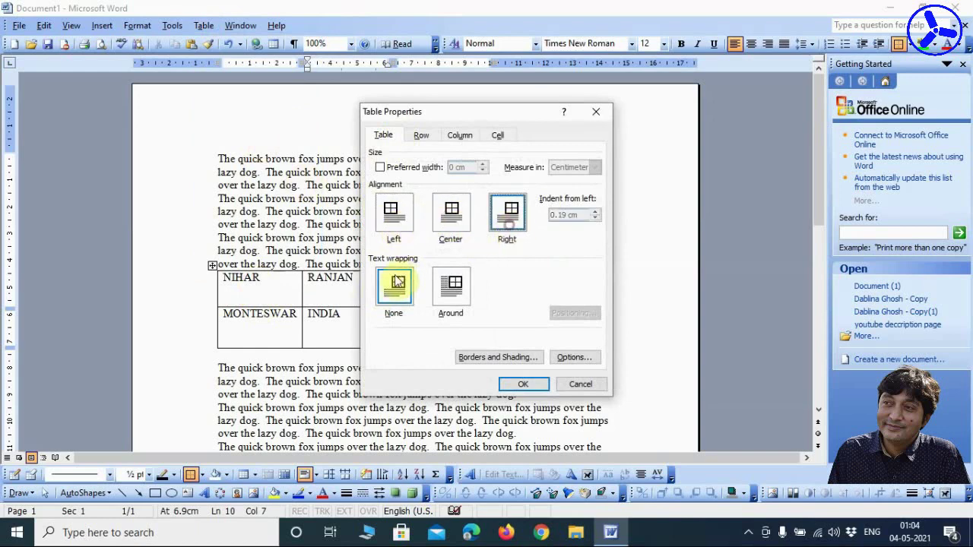
{"action": "left_click", "coordinate": [460, 294]}
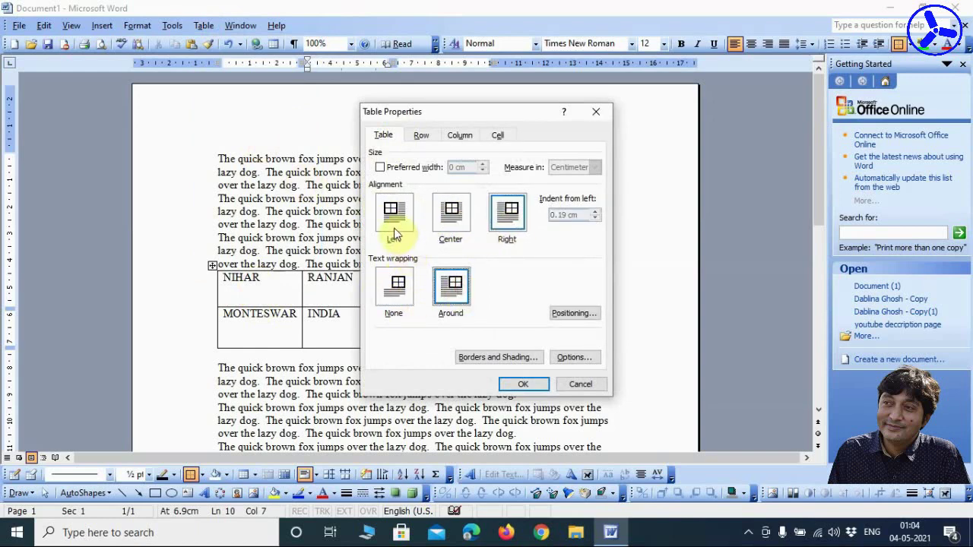
{"action": "left_click", "coordinate": [402, 220]}
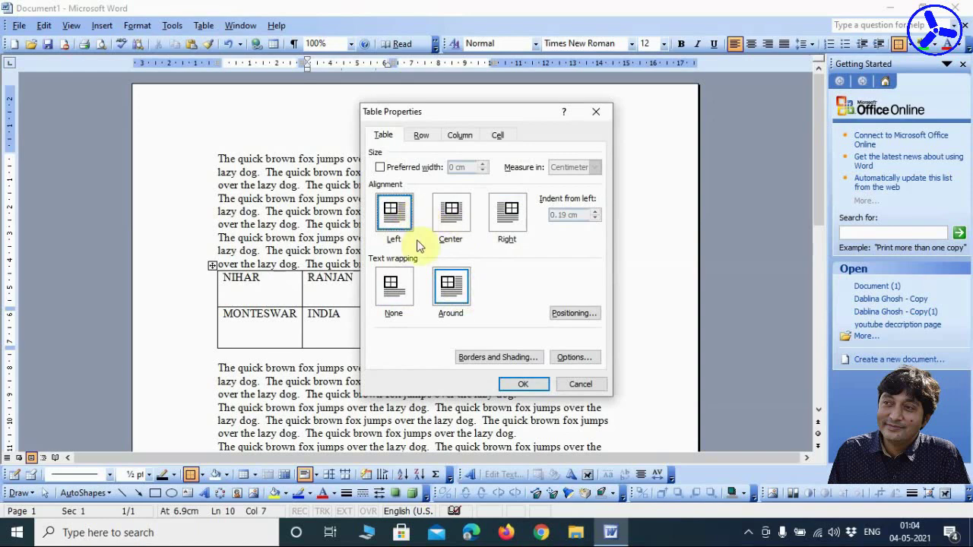
{"action": "left_click", "coordinate": [515, 386]}
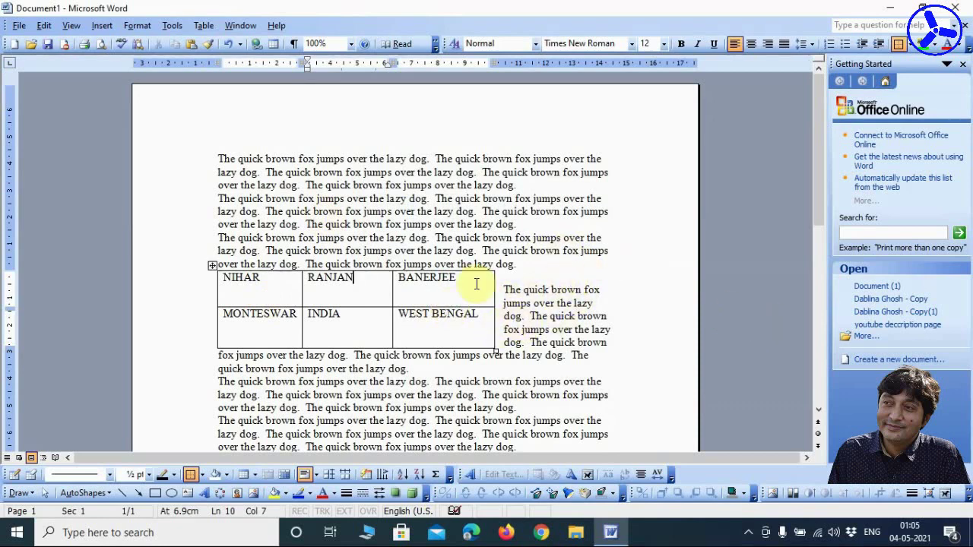
{"action": "mouse_move", "coordinate": [357, 312]}
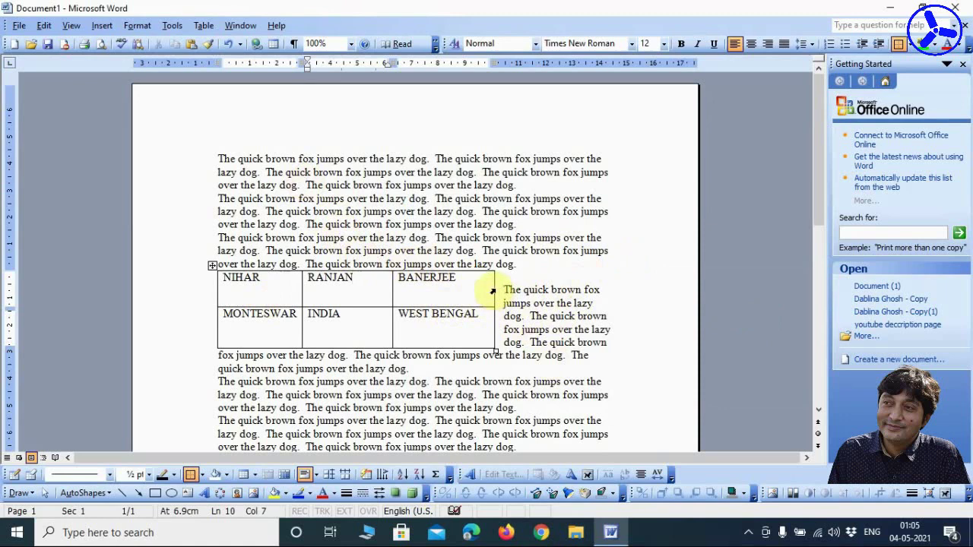
{"action": "left_click_drag", "start_coordinate": [492, 286], "coordinate": [476, 287]}
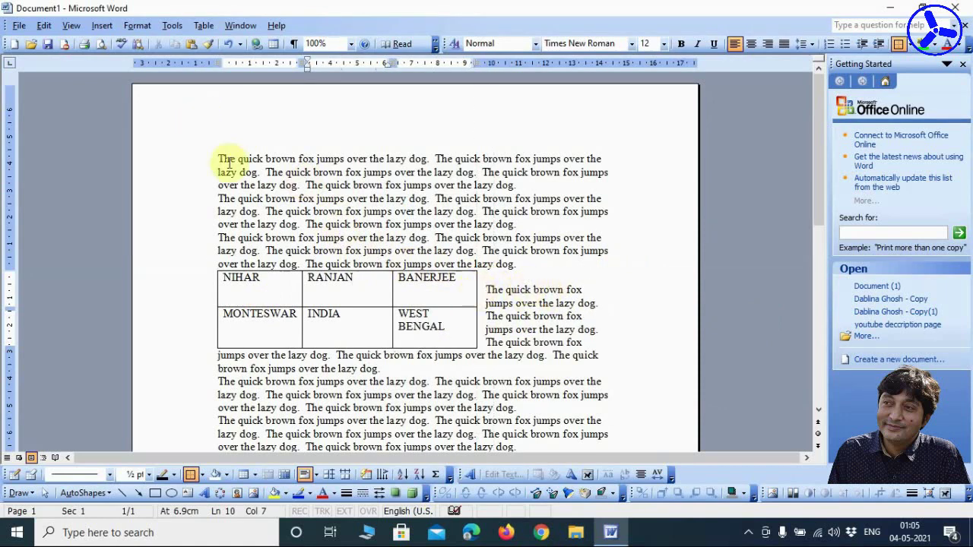
- Try centering the table between the margins in Table Properties
{"action": "left_click", "coordinate": [203, 25]}
{"action": "left_click", "coordinate": [237, 278]}
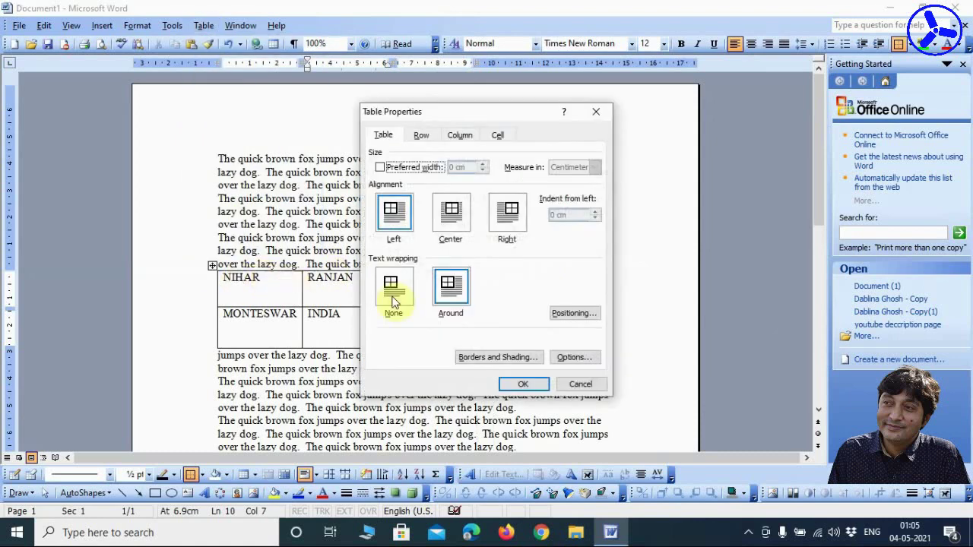
{"action": "left_click", "coordinate": [450, 213]}
{"action": "left_click", "coordinate": [523, 384]}
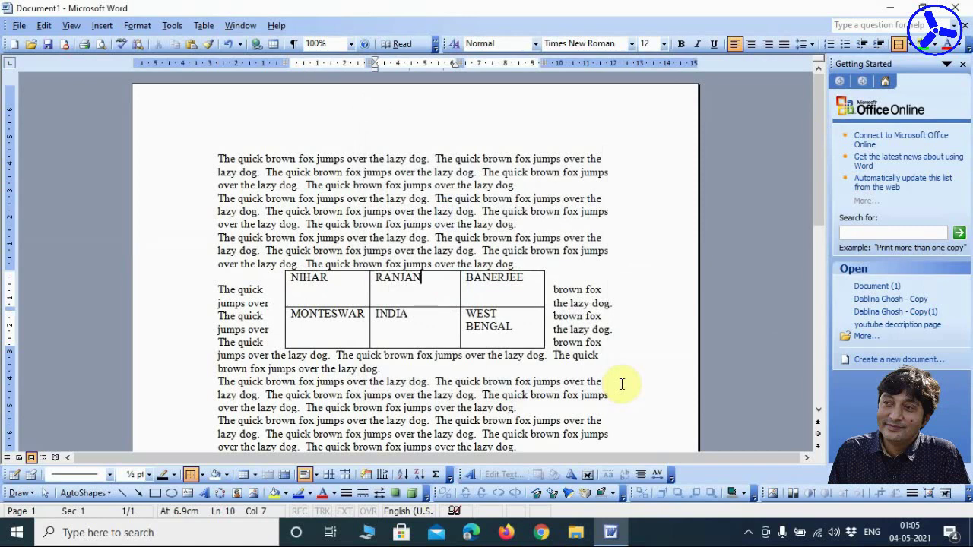
- Change the table's alignment to Right
{"action": "left_click", "coordinate": [204, 26]}
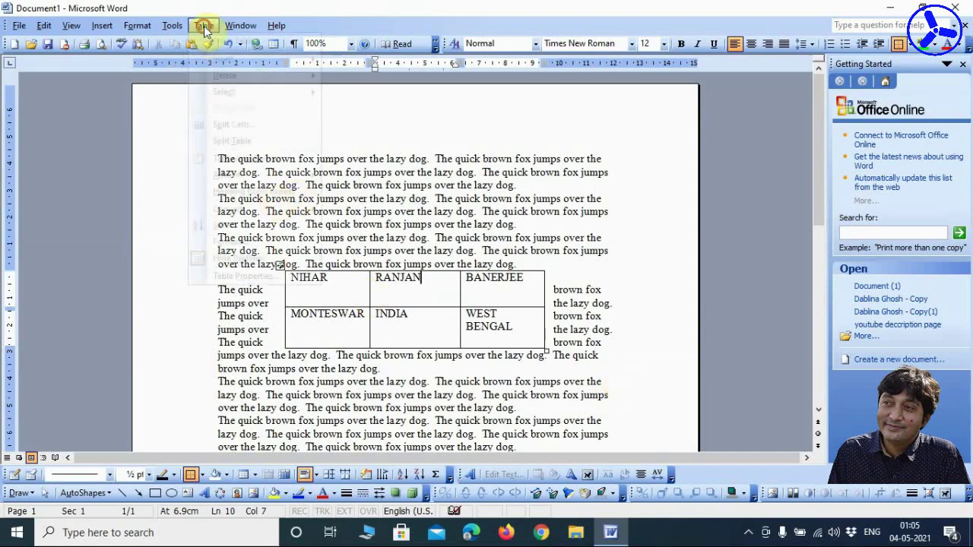
{"action": "left_click", "coordinate": [237, 275]}
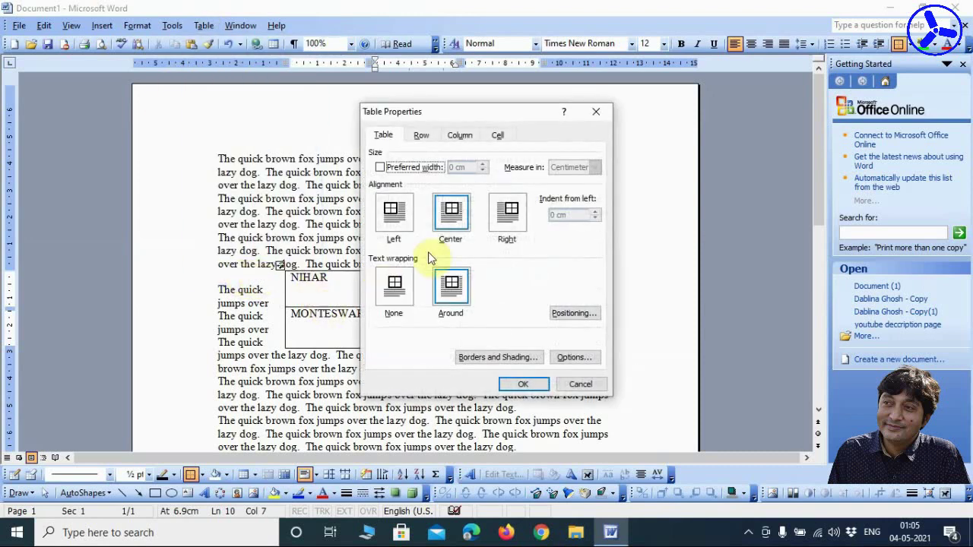
{"action": "left_click", "coordinate": [507, 213]}
{"action": "left_click", "coordinate": [524, 385]}
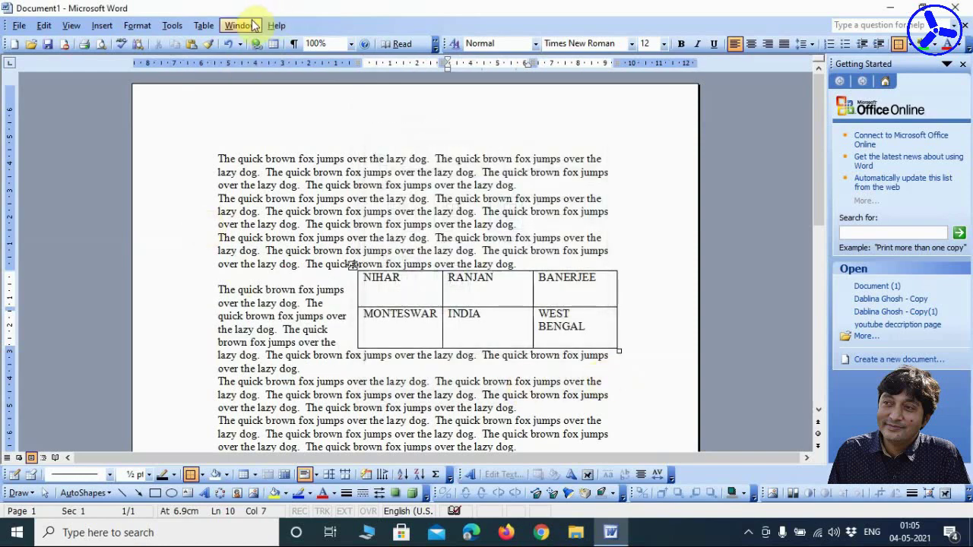
- Keep Around text wrapping, then toggle Preferred width on and back off
{"action": "left_click", "coordinate": [204, 25]}
{"action": "left_click", "coordinate": [228, 276]}
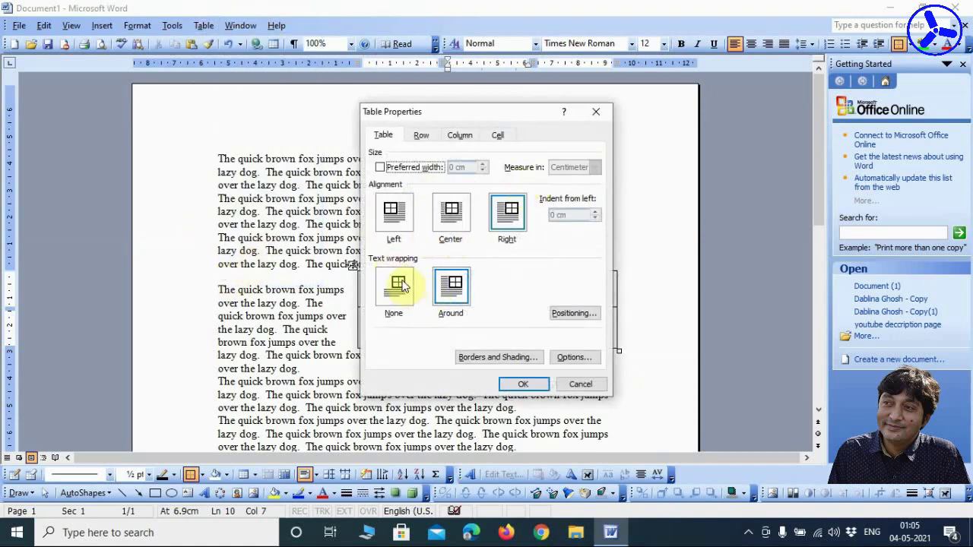
{"action": "left_click", "coordinate": [458, 293]}
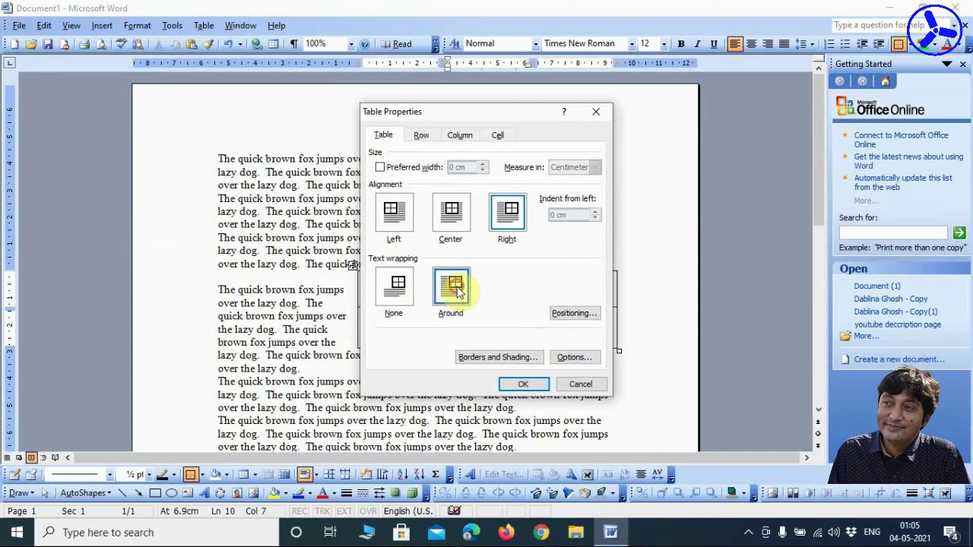
{"action": "left_click", "coordinate": [540, 385]}
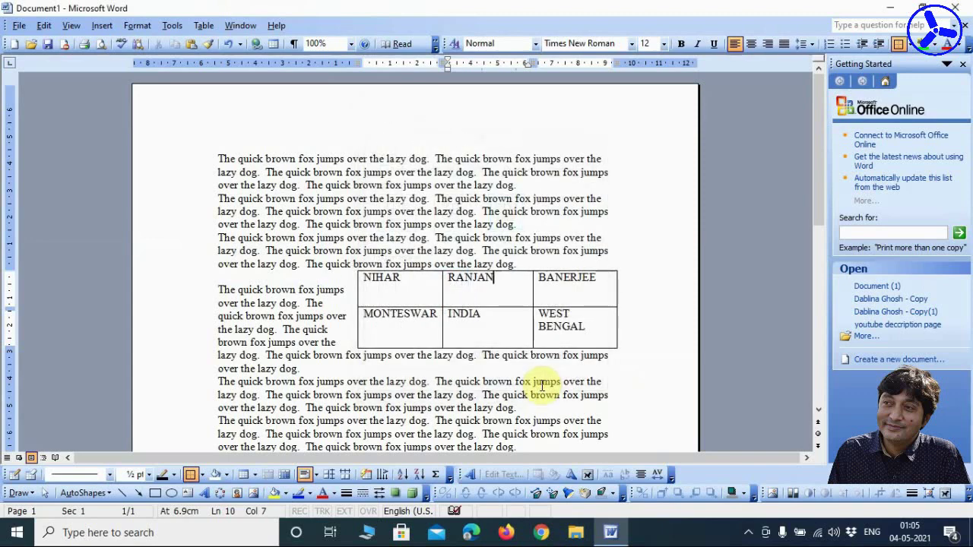
{"action": "left_click", "coordinate": [203, 25]}
{"action": "left_click", "coordinate": [245, 275]}
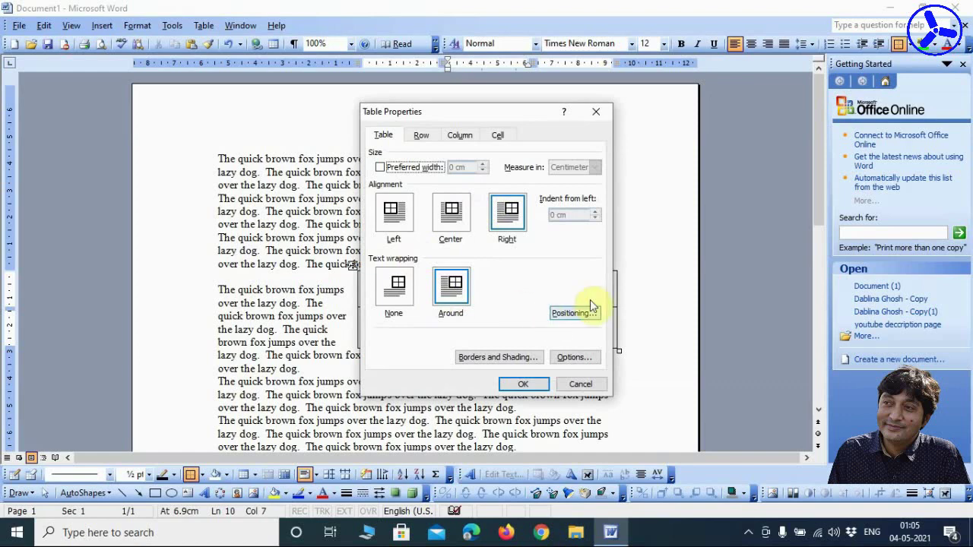
{"action": "left_click", "coordinate": [411, 170]}
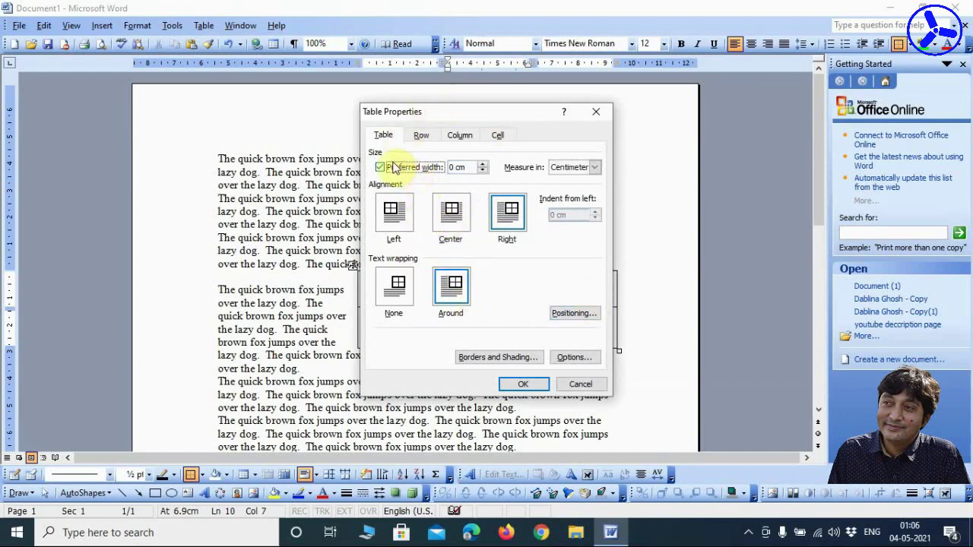
{"action": "left_click", "coordinate": [380, 168]}
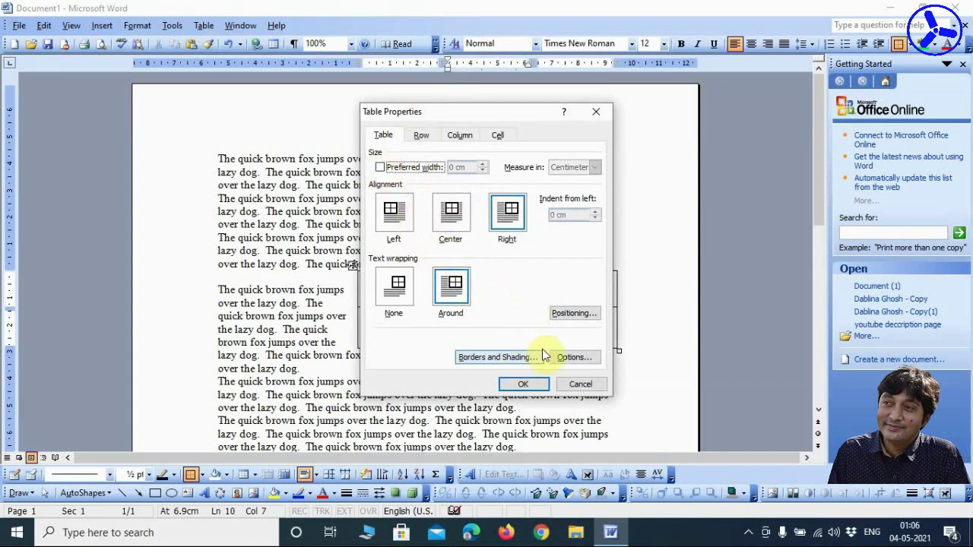
- Give all table borders the thickest solid line at 3 pt in red, and confirm both dialogs
{"action": "left_click", "coordinate": [499, 359]}
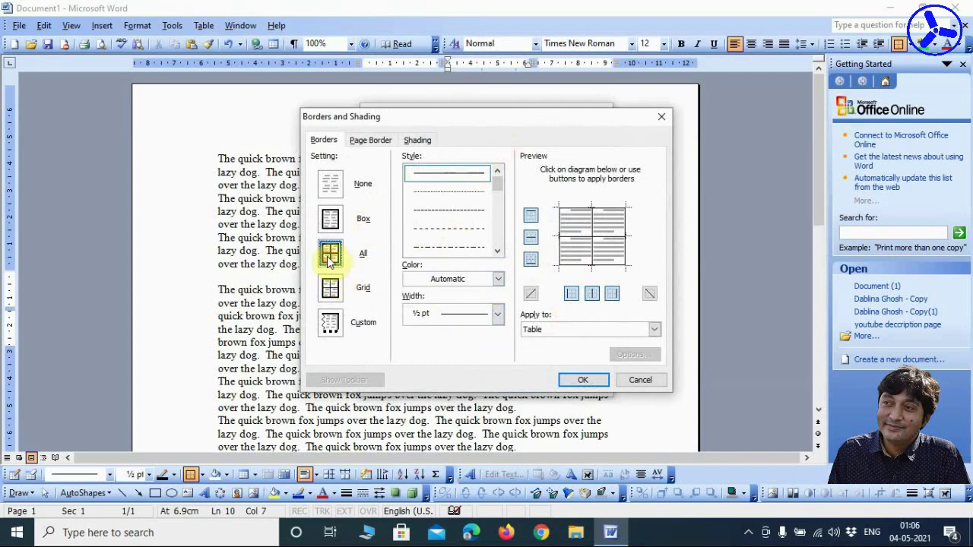
{"action": "left_click", "coordinate": [495, 251]}
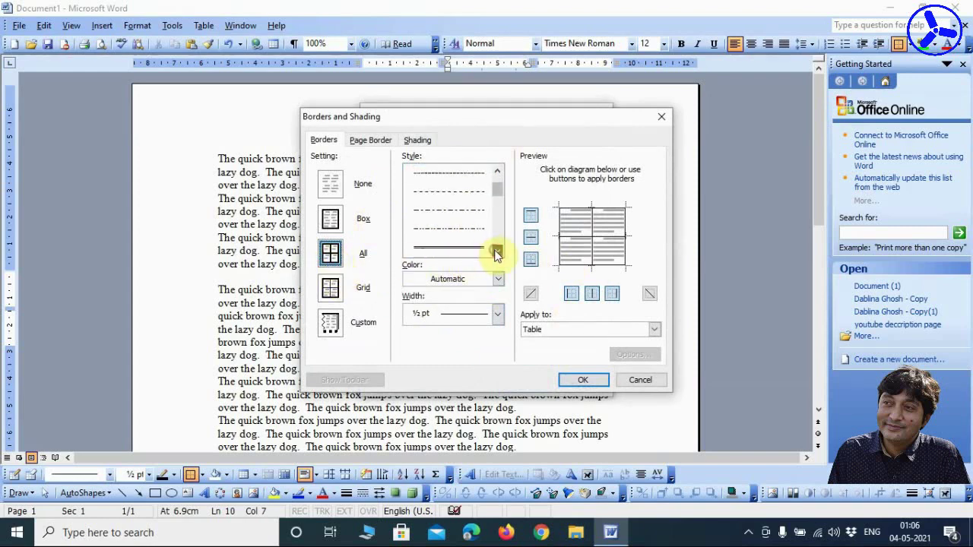
{"action": "left_click", "coordinate": [496, 251]}
{"action": "left_click", "coordinate": [456, 247]}
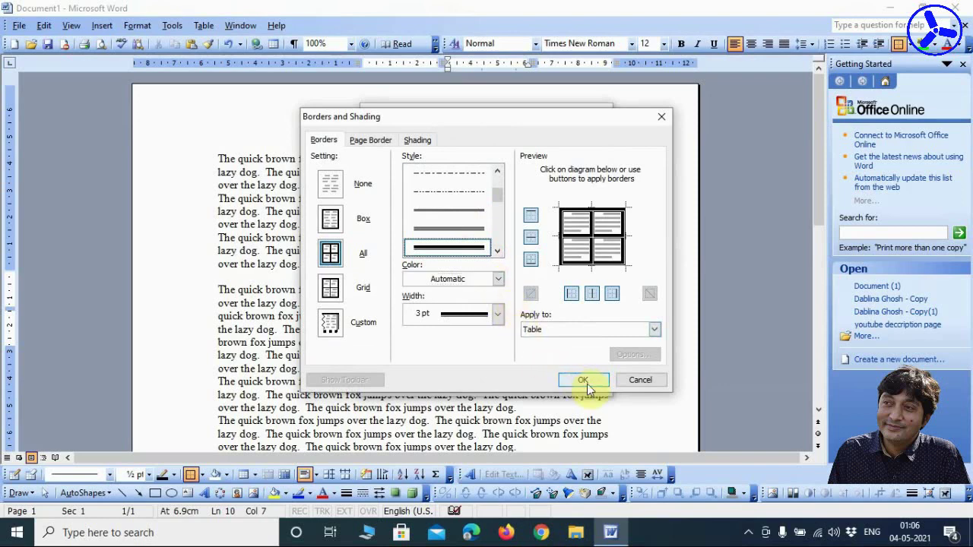
{"action": "left_click", "coordinate": [497, 314]}
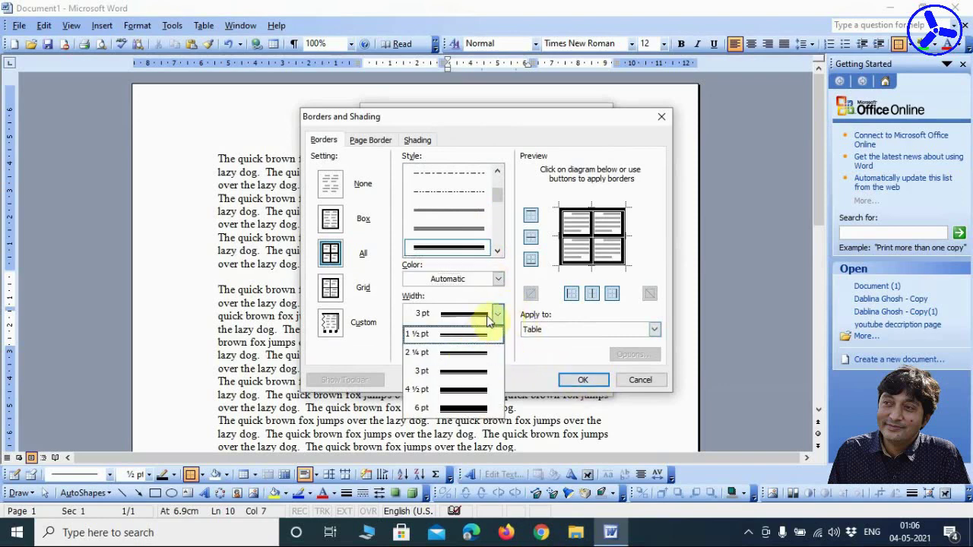
{"action": "left_click", "coordinate": [496, 315]}
{"action": "left_click", "coordinate": [491, 280]}
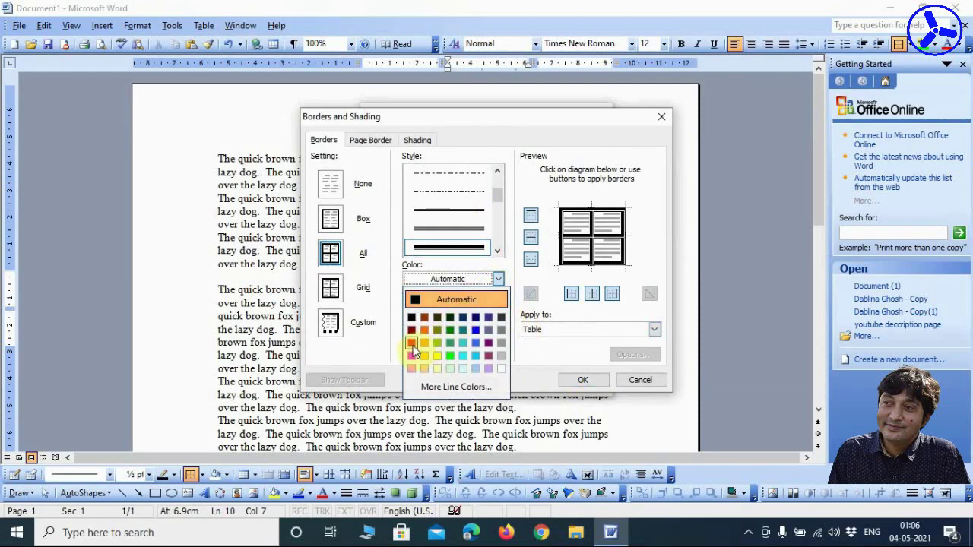
{"action": "left_click", "coordinate": [411, 342]}
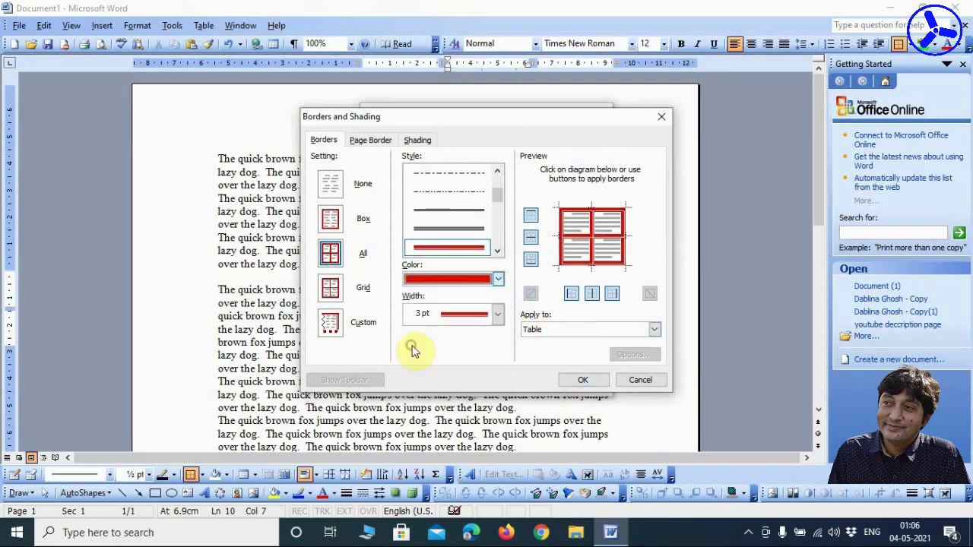
{"action": "left_click", "coordinate": [584, 382]}
{"action": "left_click", "coordinate": [524, 385]}
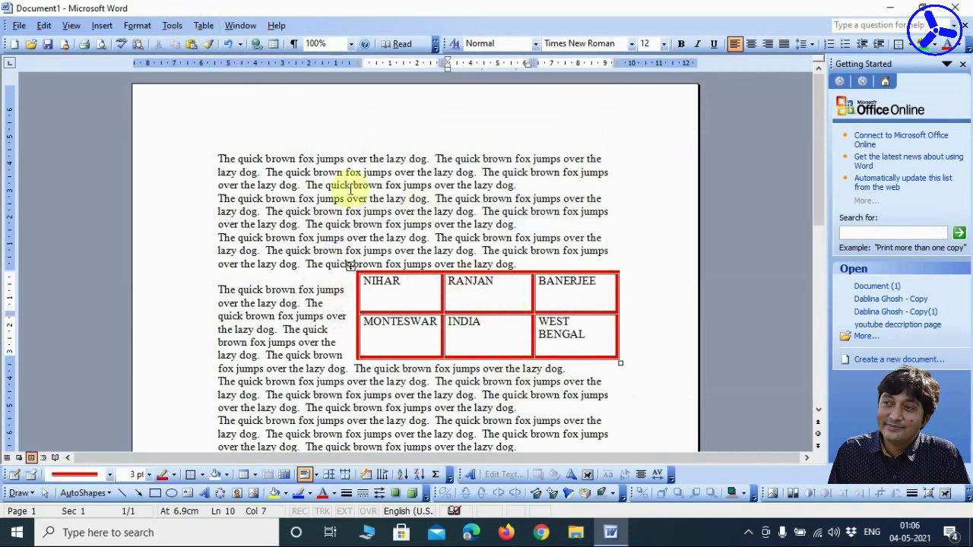
- Set the first row's height to at least 3.5 cm on the Row tab of Table Properties
{"action": "left_click", "coordinate": [203, 31]}
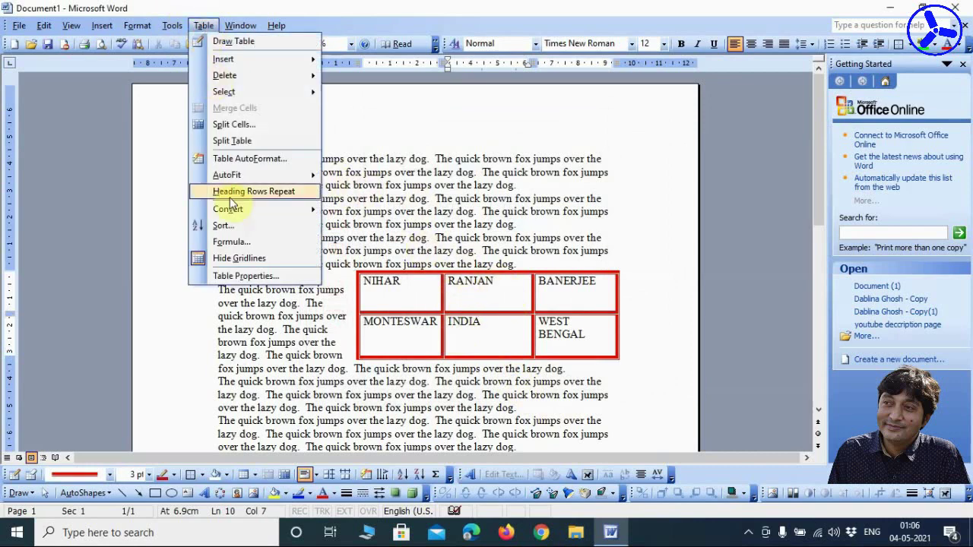
{"action": "left_click", "coordinate": [251, 277]}
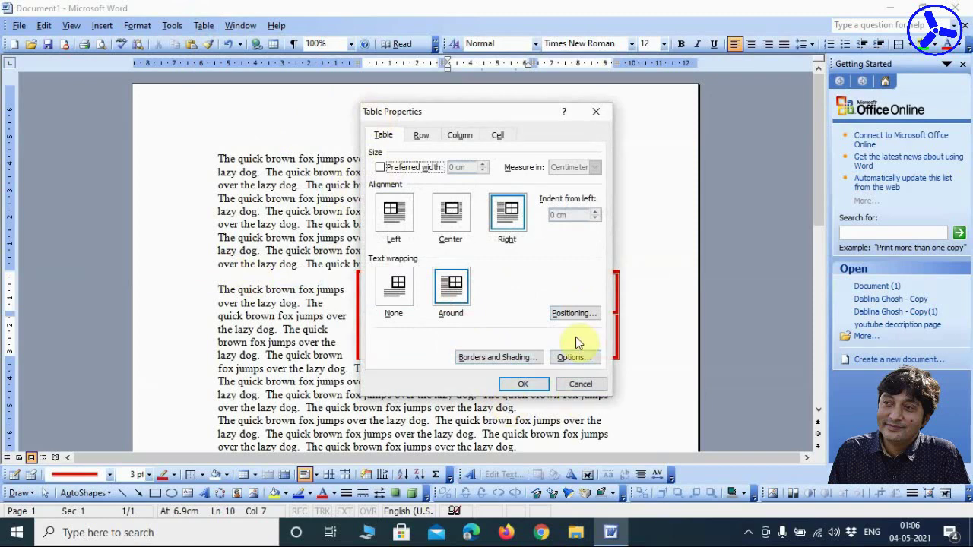
{"action": "left_click", "coordinate": [573, 357]}
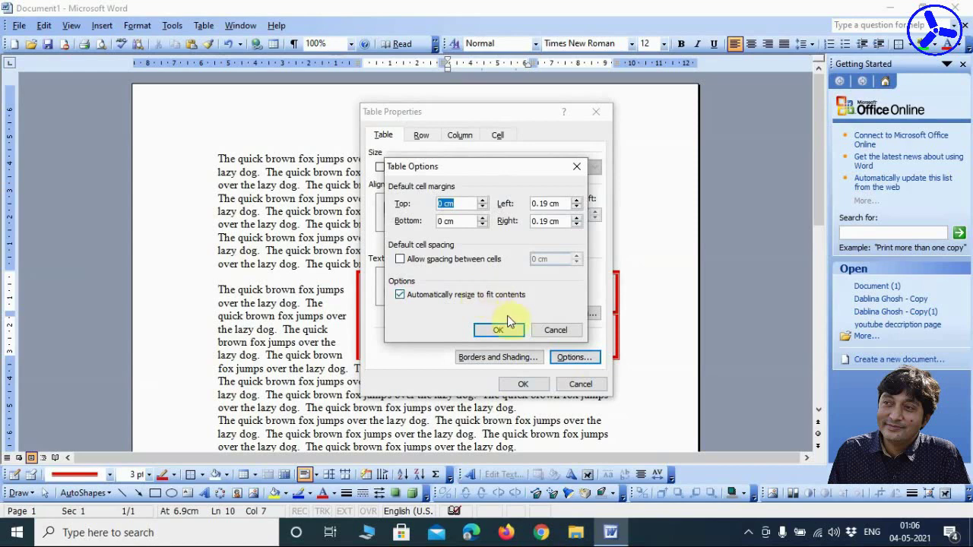
{"action": "left_click", "coordinate": [551, 328]}
{"action": "left_click", "coordinate": [420, 136]}
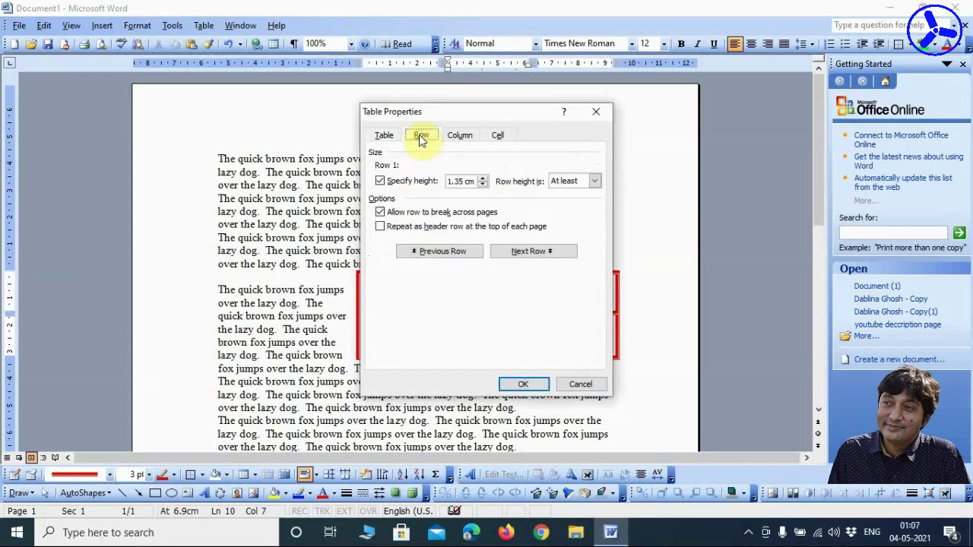
{"action": "left_click_drag", "start_coordinate": [437, 113], "coordinate": [811, 138]}
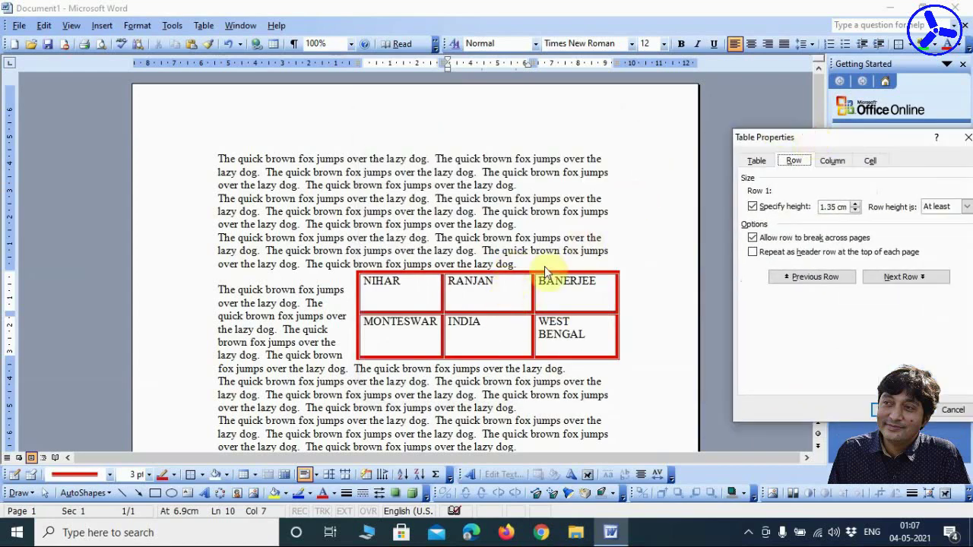
{"action": "left_click_drag", "start_coordinate": [826, 139], "coordinate": [767, 143]}
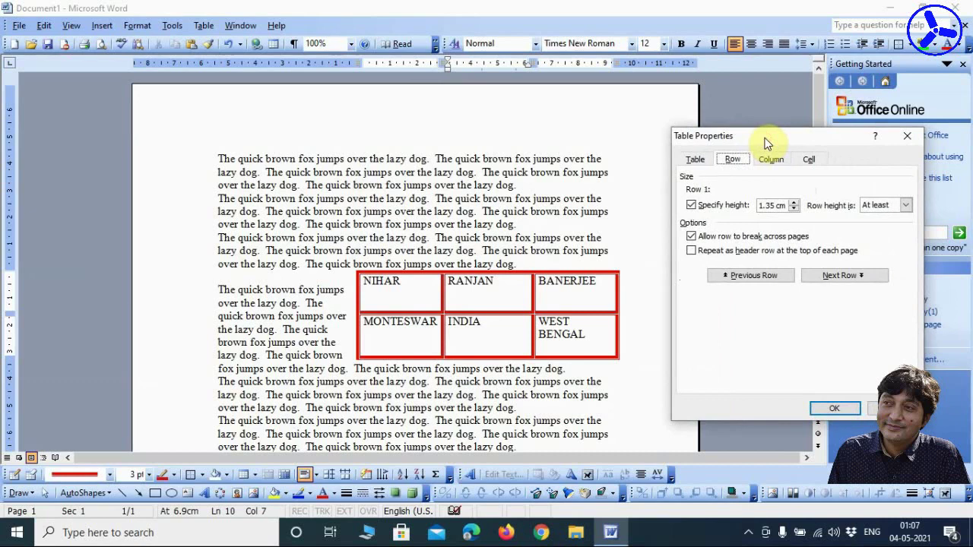
{"action": "left_click", "coordinate": [795, 207]}
{"action": "left_click", "coordinate": [794, 207]}
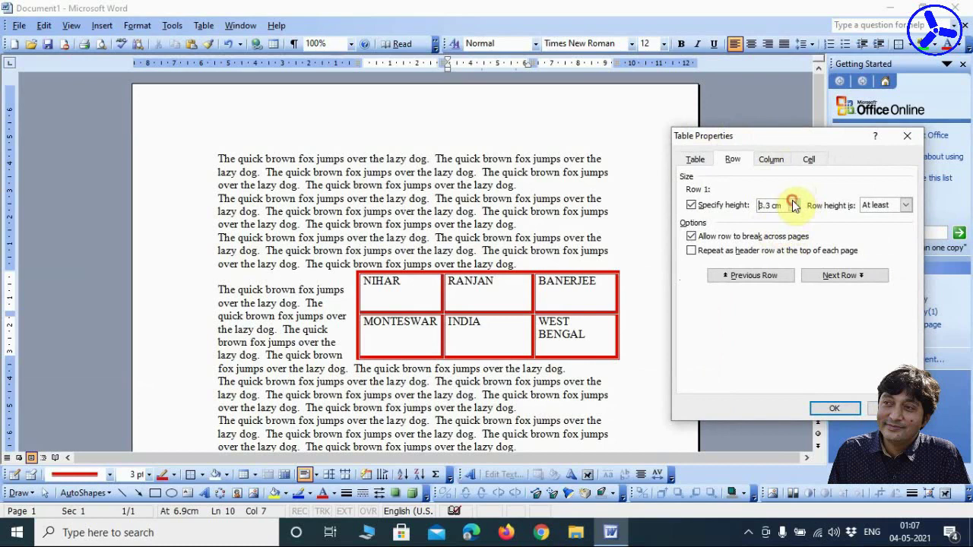
{"action": "left_click", "coordinate": [793, 203]}
{"action": "left_click", "coordinate": [793, 204]}
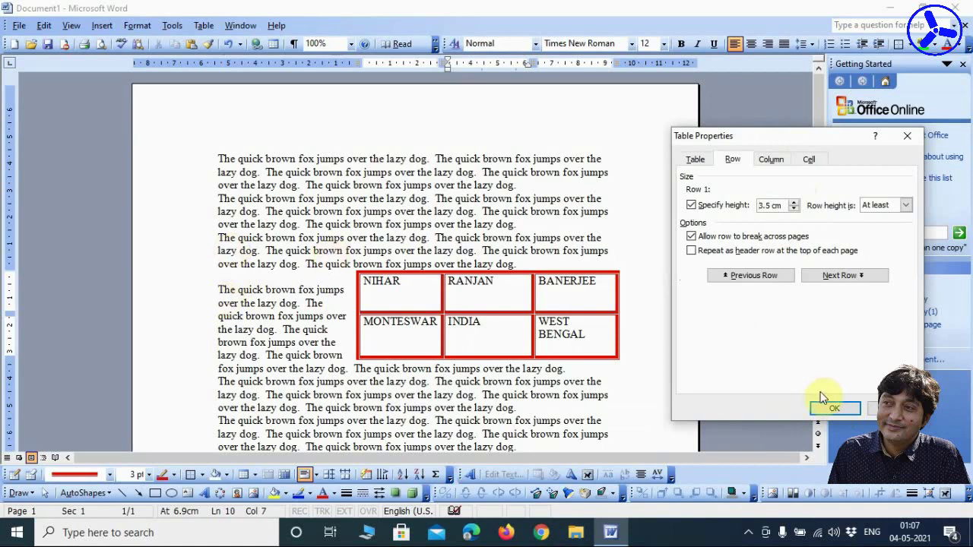
{"action": "left_click", "coordinate": [831, 409]}
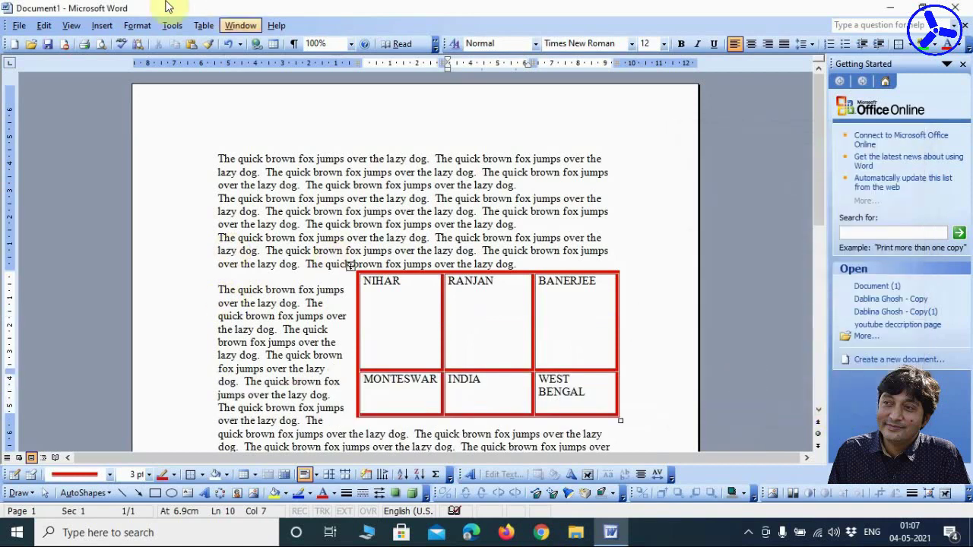
- Keep row height as At least and raise column 2's preferred width to about 4 cm
{"action": "left_click", "coordinate": [202, 26]}
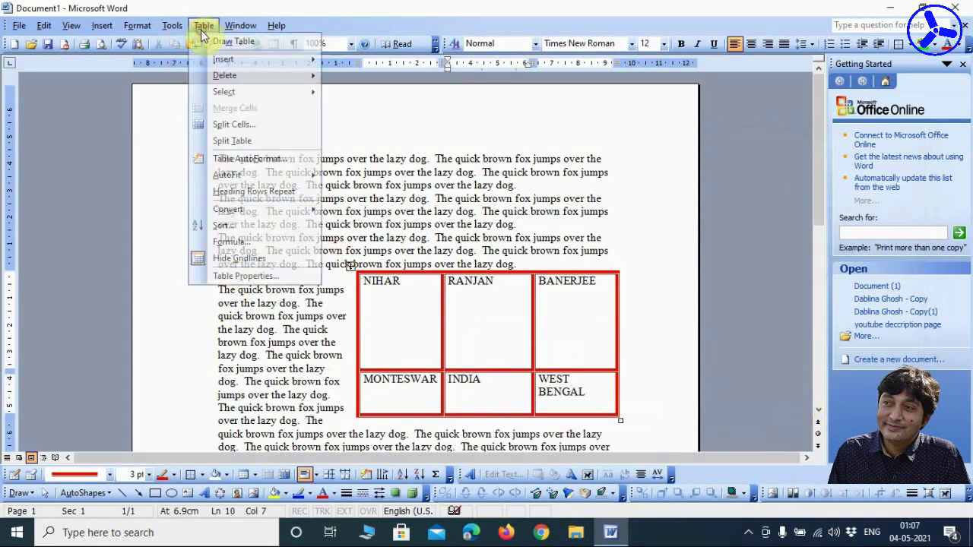
{"action": "left_click", "coordinate": [228, 276]}
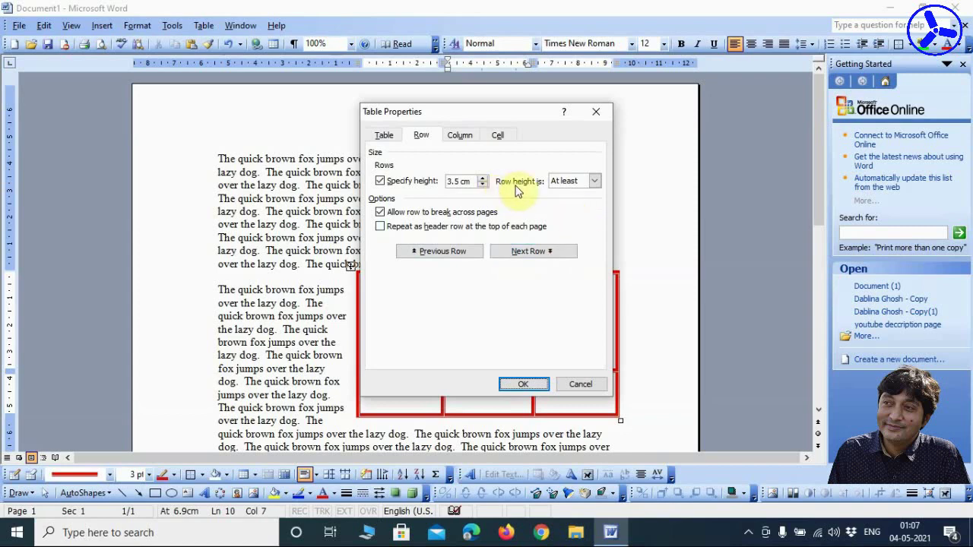
{"action": "left_click", "coordinate": [593, 181]}
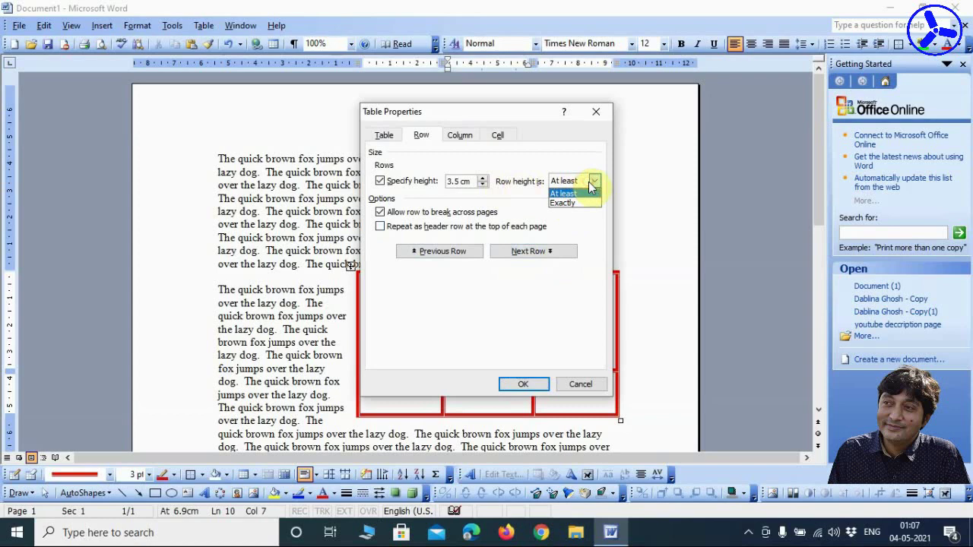
{"action": "left_click", "coordinate": [591, 186]}
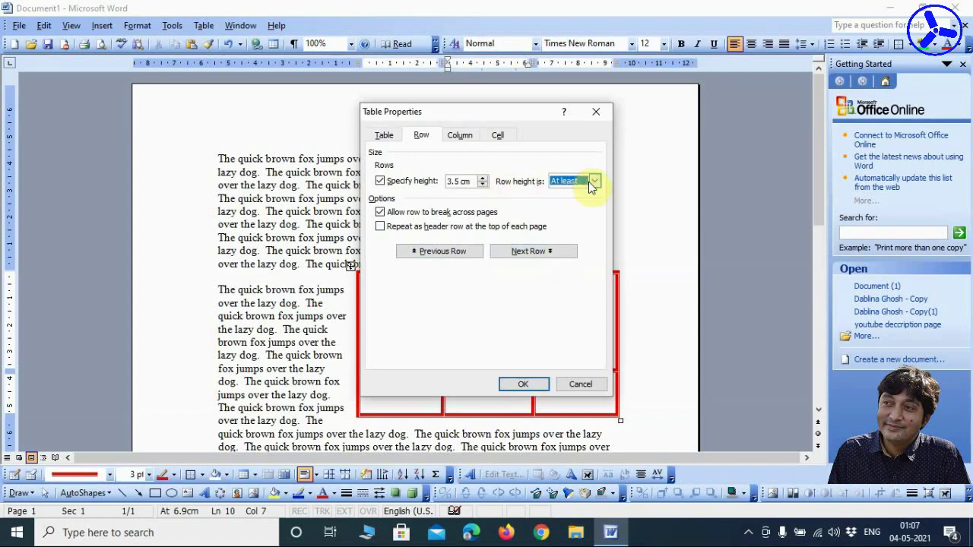
{"action": "left_click", "coordinate": [459, 135]}
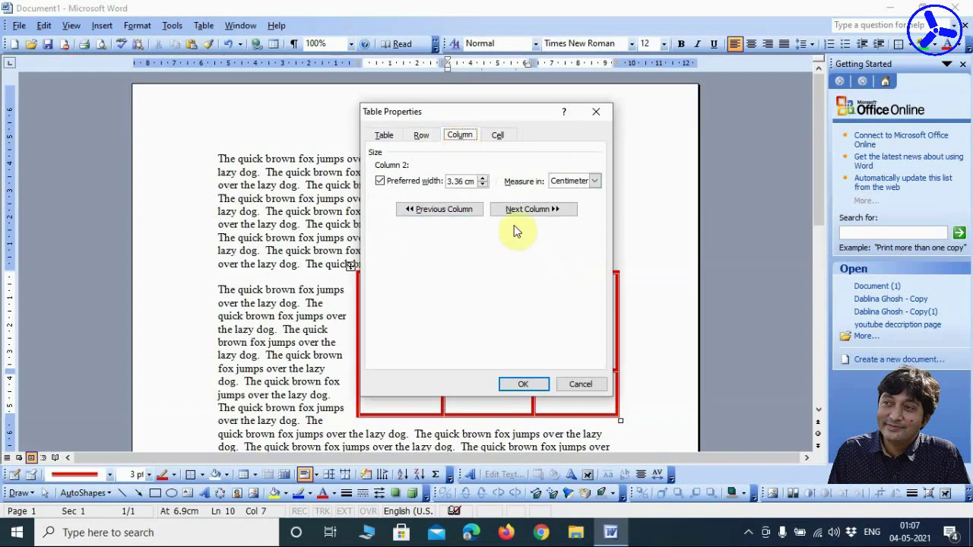
{"action": "left_click", "coordinate": [482, 179]}
{"action": "left_click", "coordinate": [483, 179]}
{"action": "left_click", "coordinate": [483, 178]}
{"action": "left_click_drag", "start_coordinate": [477, 114], "coordinate": [754, 107]}
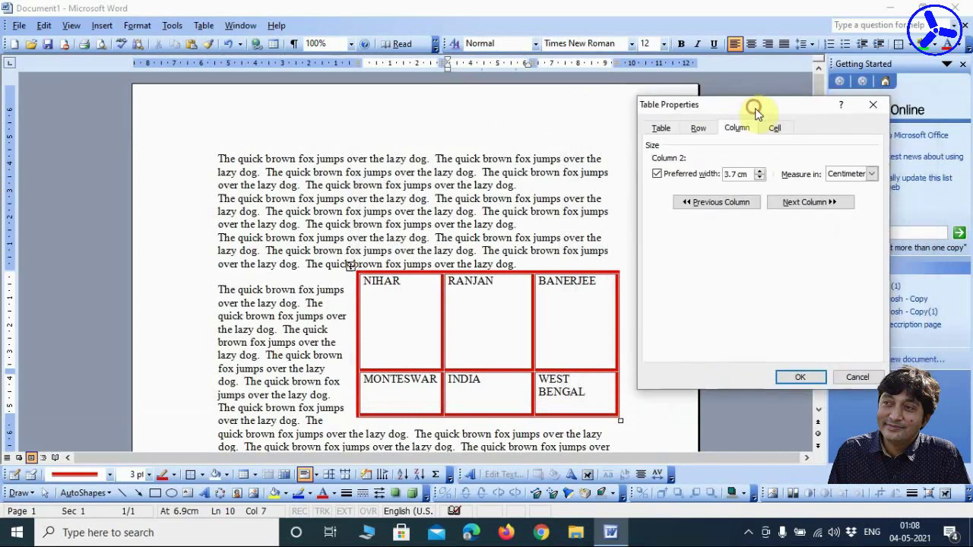
{"action": "left_click", "coordinate": [760, 171]}
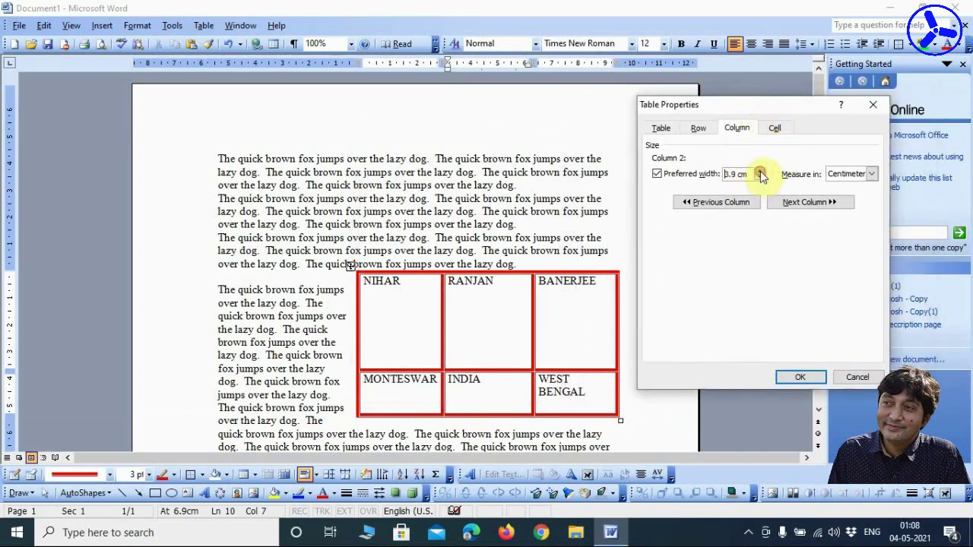
{"action": "left_click", "coordinate": [760, 171]}
{"action": "left_click", "coordinate": [798, 378]}
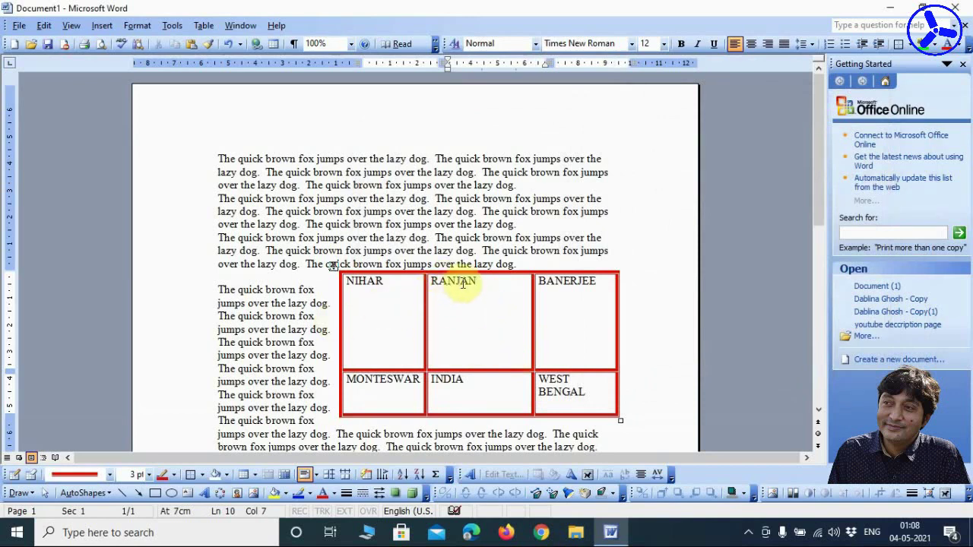
- Try center, right and left alignment on the middle-name cell, ending centered
{"action": "left_click", "coordinate": [751, 44]}
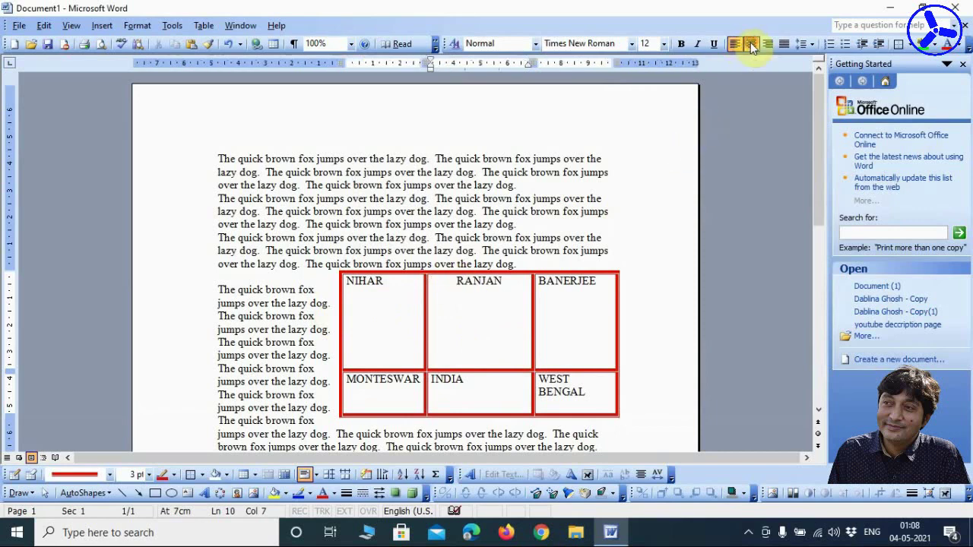
{"action": "left_click", "coordinate": [769, 44]}
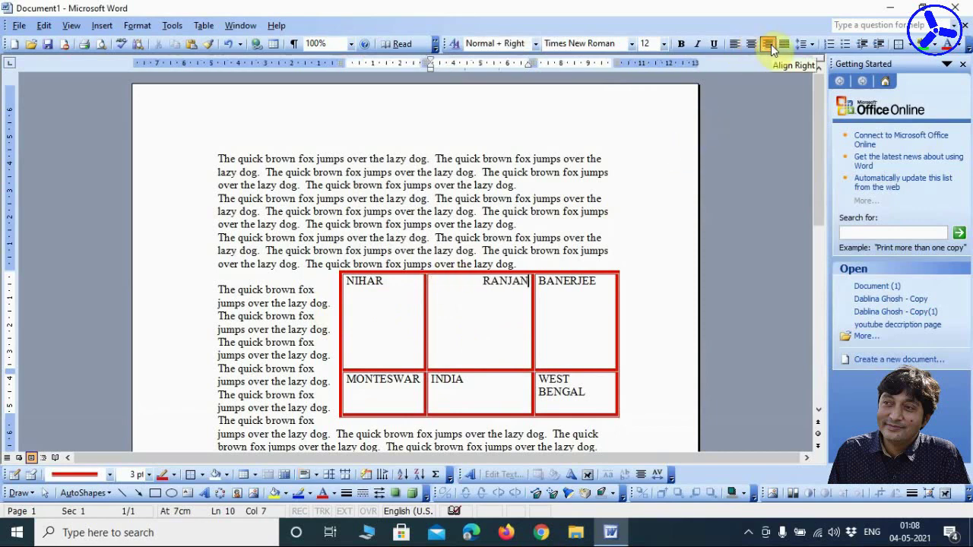
{"action": "left_click", "coordinate": [733, 44]}
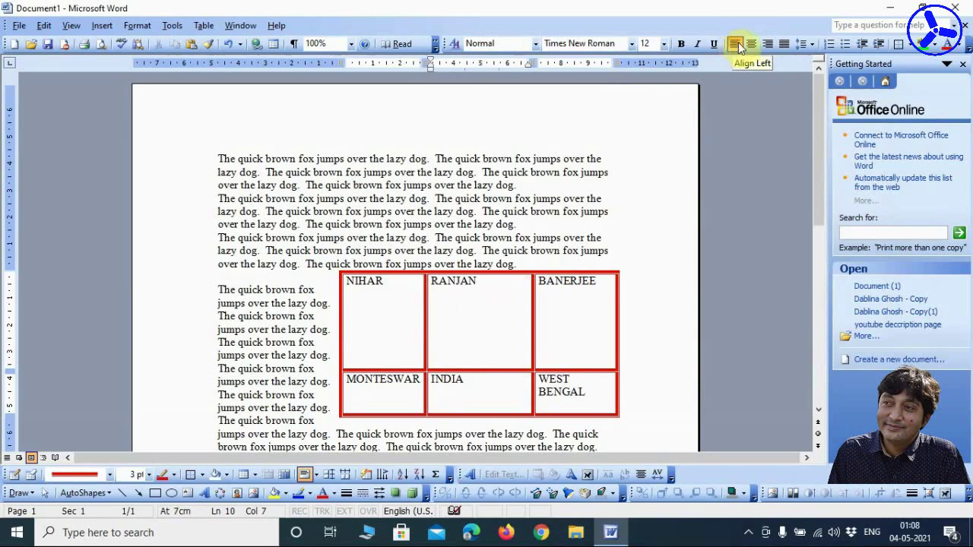
{"action": "left_click", "coordinate": [753, 45]}
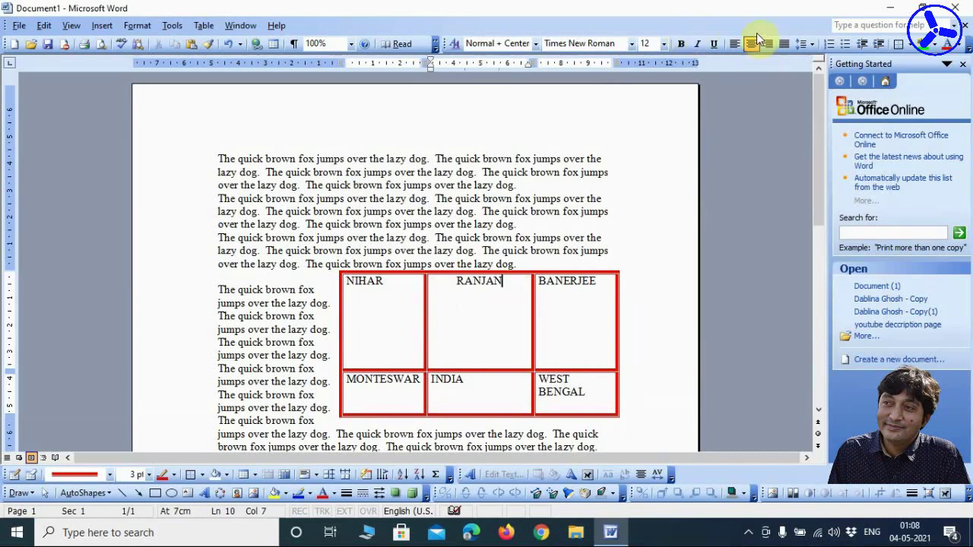
- Set RANJAN's cell to centred vertical alignment in Table Properties
{"action": "left_click", "coordinate": [215, 31]}
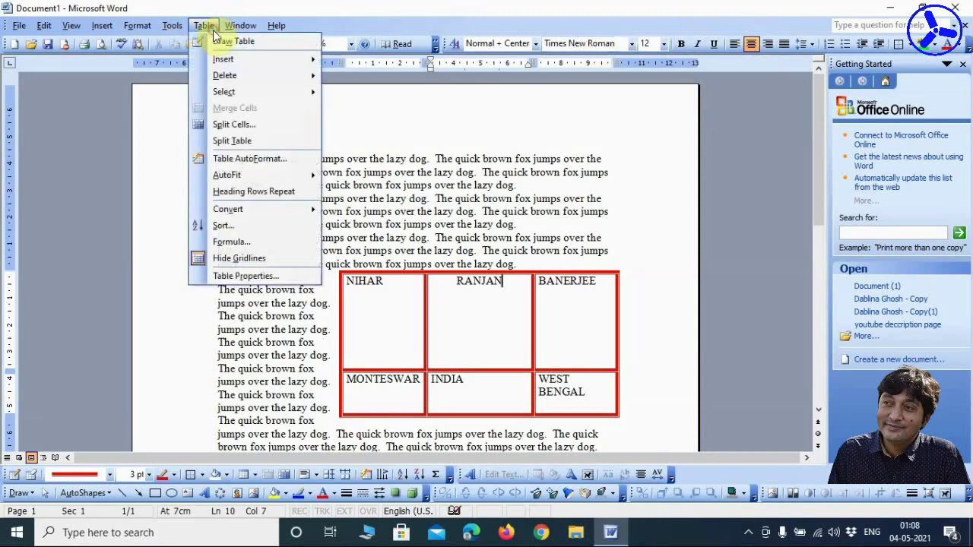
{"action": "left_click", "coordinate": [243, 276]}
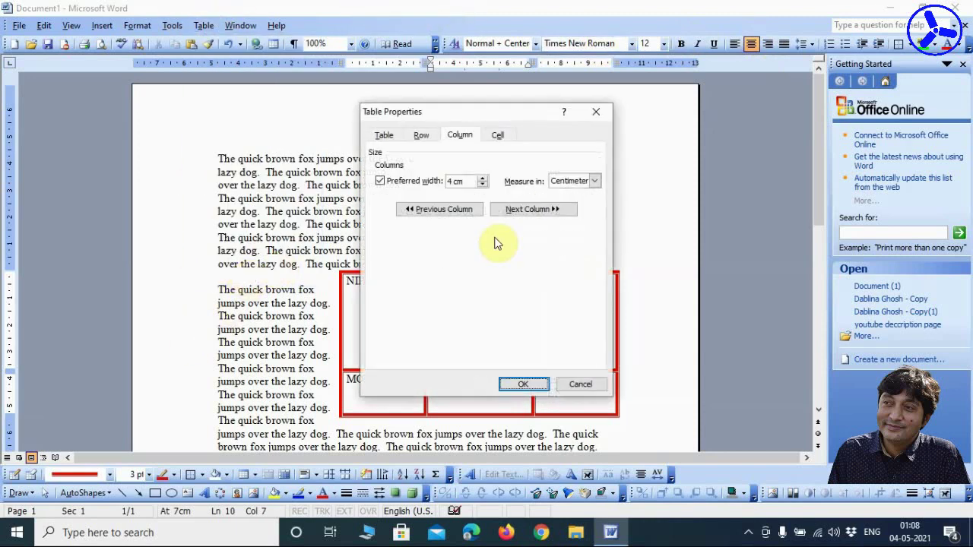
{"action": "left_click", "coordinate": [497, 136]}
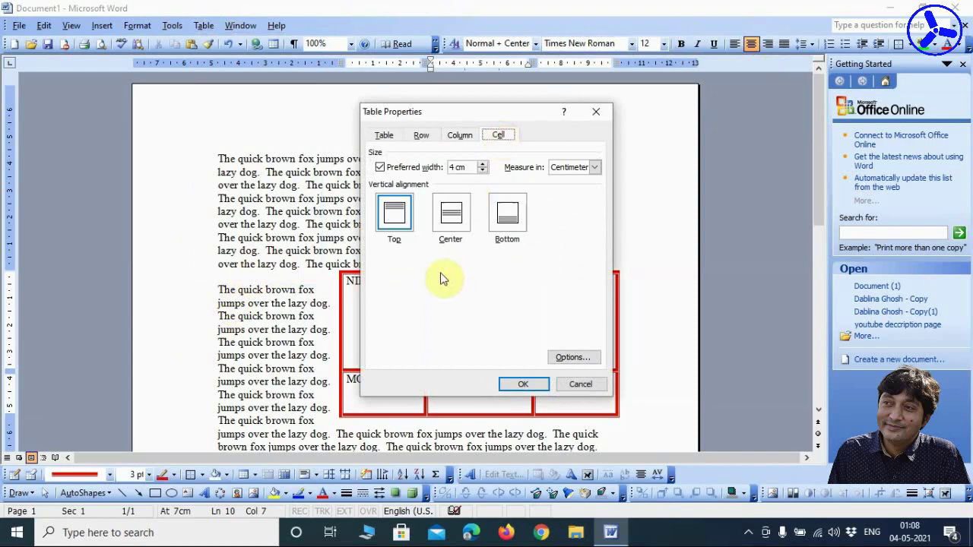
{"action": "left_click", "coordinate": [451, 213]}
{"action": "left_click", "coordinate": [524, 385]}
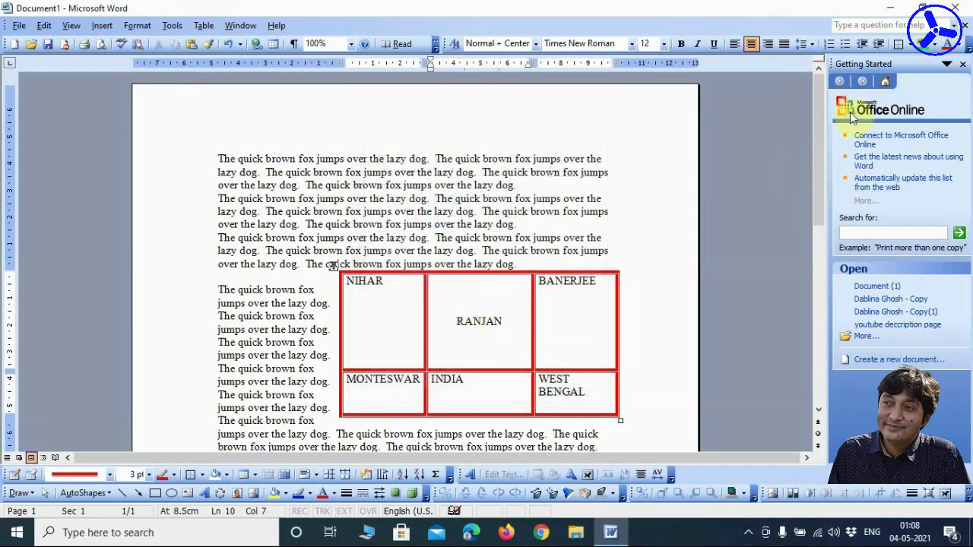
- Try left and right alignment for RANJAN, then centre it horizontally
{"action": "left_click", "coordinate": [733, 45]}
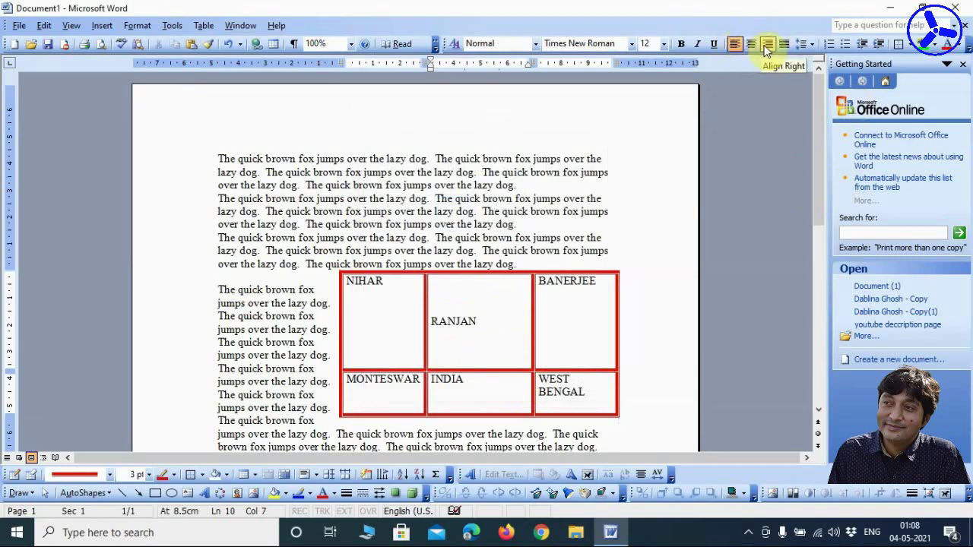
{"action": "left_click", "coordinate": [771, 45]}
{"action": "left_click", "coordinate": [751, 45]}
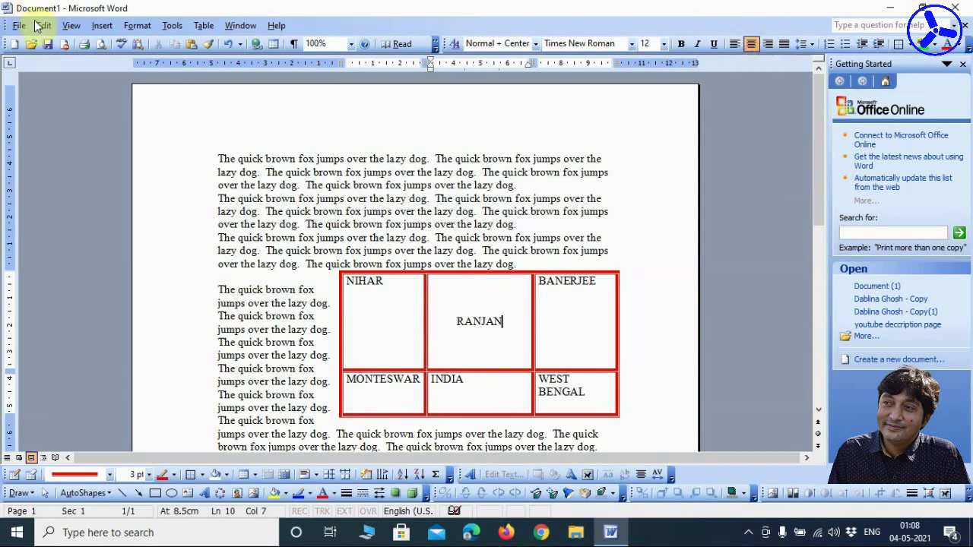
- Change the cell's vertical alignment to Bottom
{"action": "left_click", "coordinate": [204, 25]}
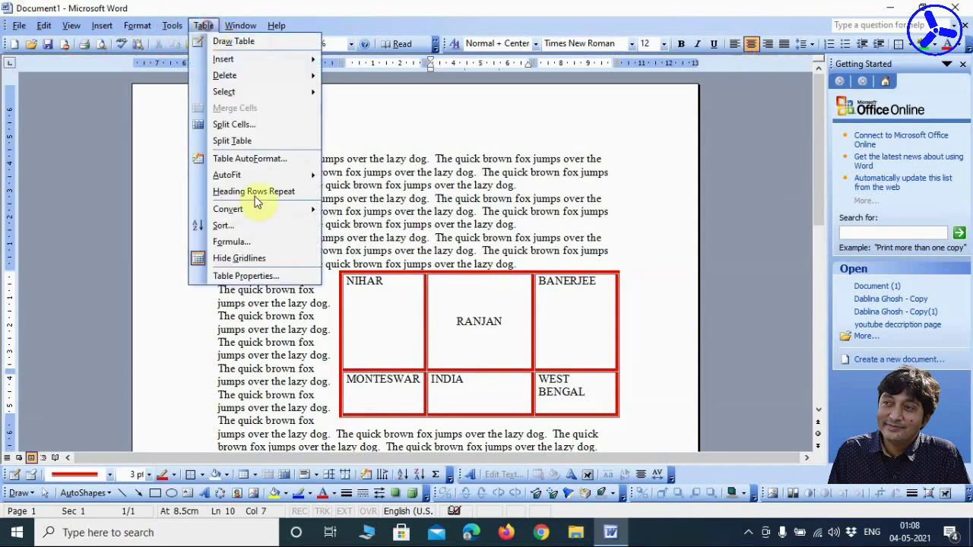
{"action": "left_click", "coordinate": [242, 275]}
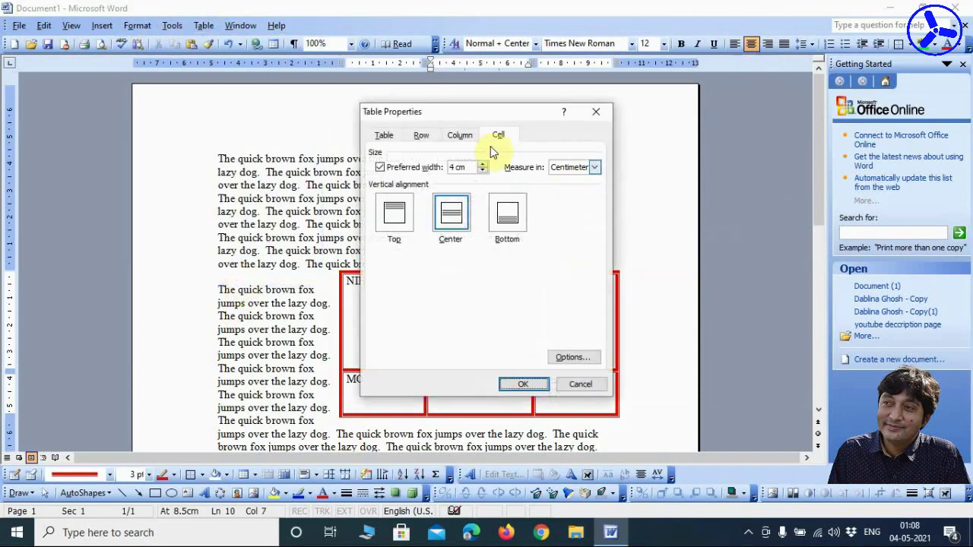
{"action": "left_click", "coordinate": [509, 221]}
{"action": "left_click", "coordinate": [523, 384]}
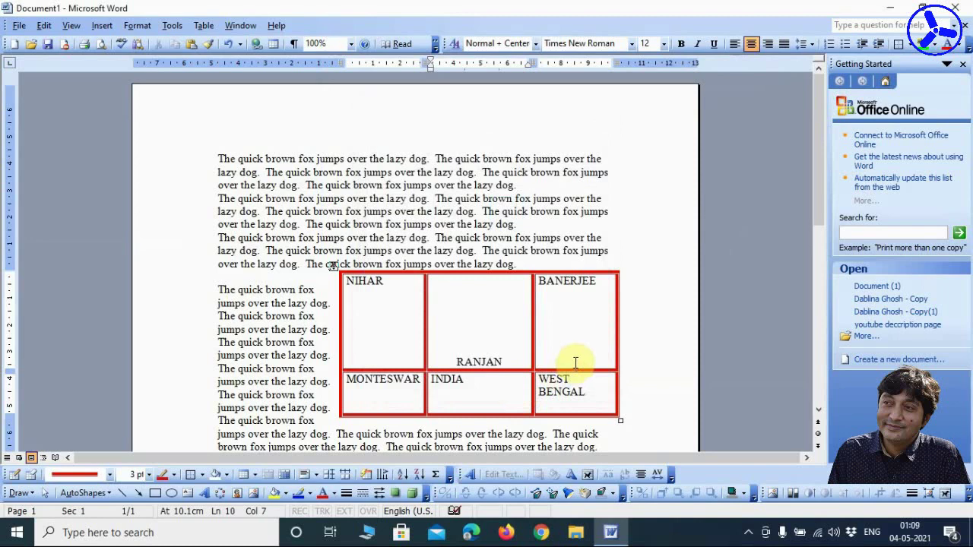
- Add BANERJEE and MONTESWAR on new lines under RANJAN
{"action": "key", "text": "Return"}
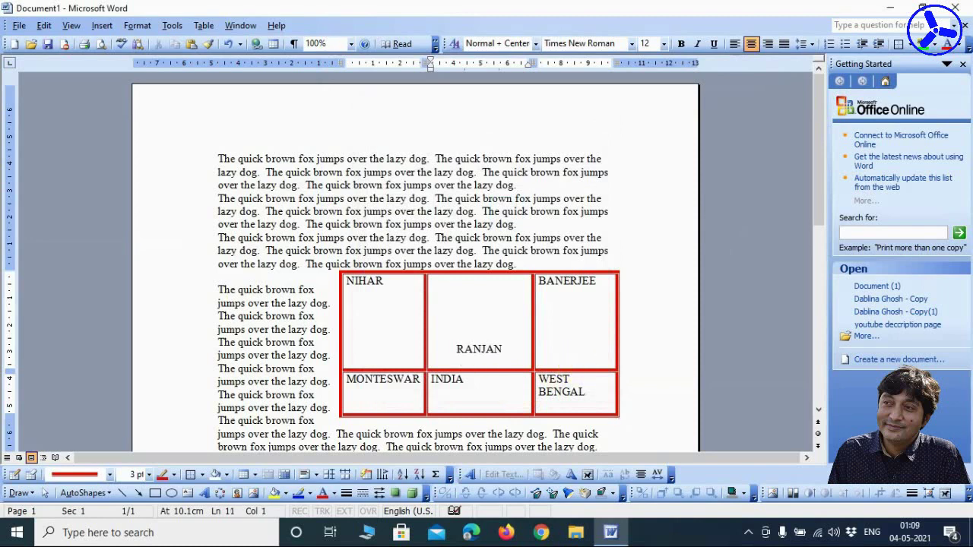
{"action": "type", "text": "BANERJ"}
{"action": "type", "text": "EE"}
{"action": "key", "text": "Return"}
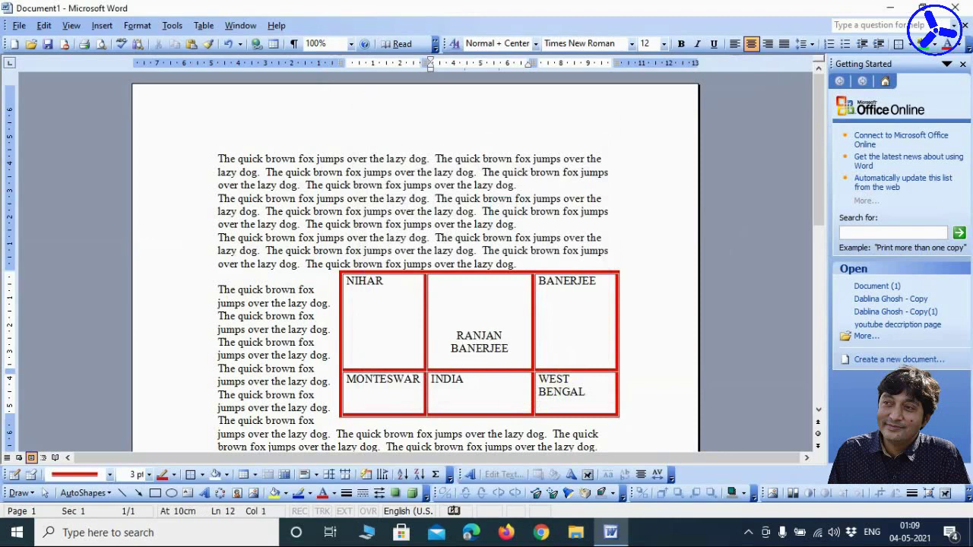
{"action": "type", "text": "MONTES"}
{"action": "type", "text": "WAR"}
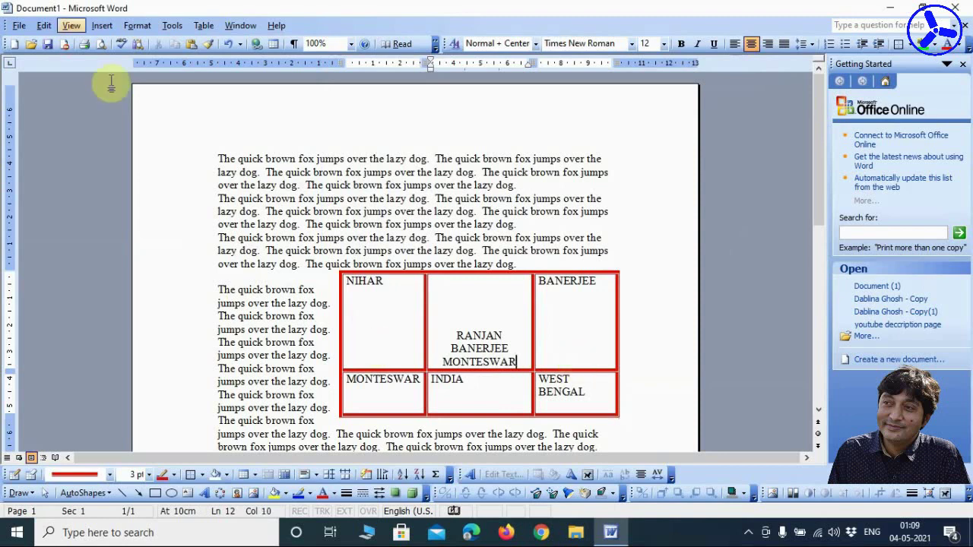
- Set the cell's vertical alignment to Center, then change it to Top
{"action": "left_click", "coordinate": [203, 26]}
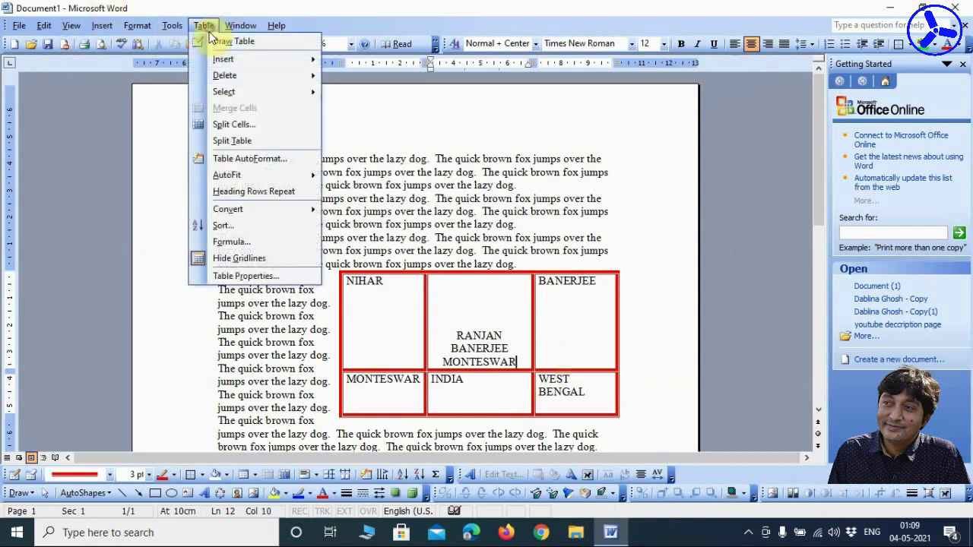
{"action": "left_click", "coordinate": [241, 276]}
{"action": "left_click", "coordinate": [450, 213]}
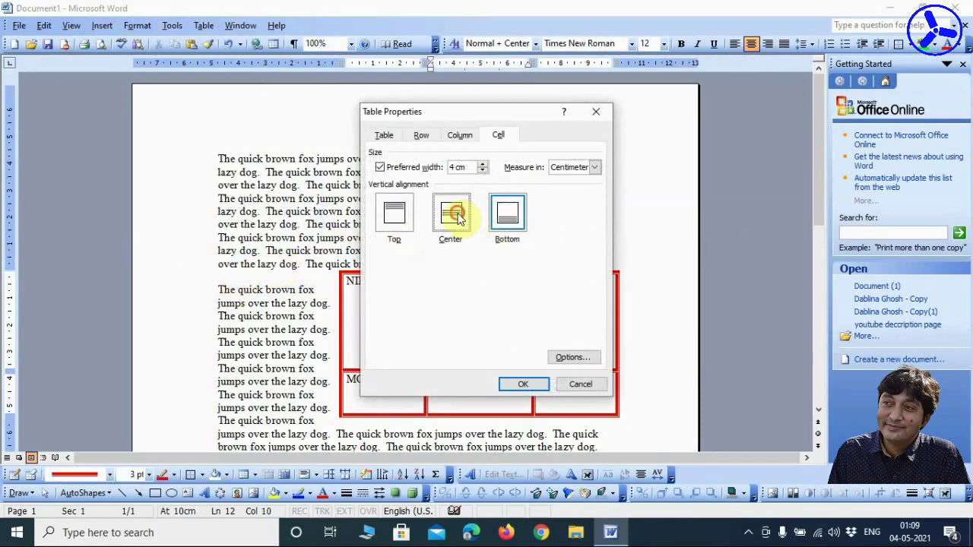
{"action": "left_click", "coordinate": [524, 384]}
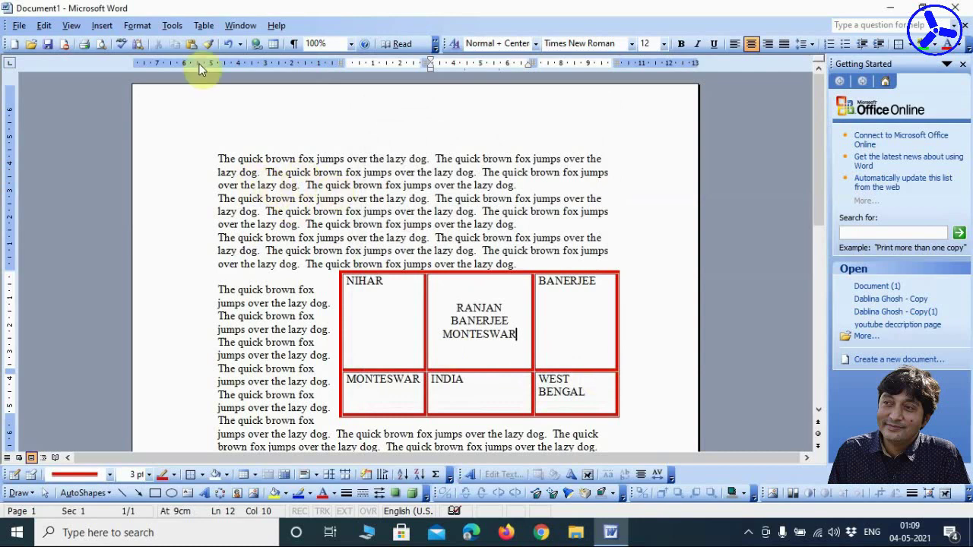
{"action": "left_click", "coordinate": [203, 26]}
{"action": "left_click", "coordinate": [237, 273]}
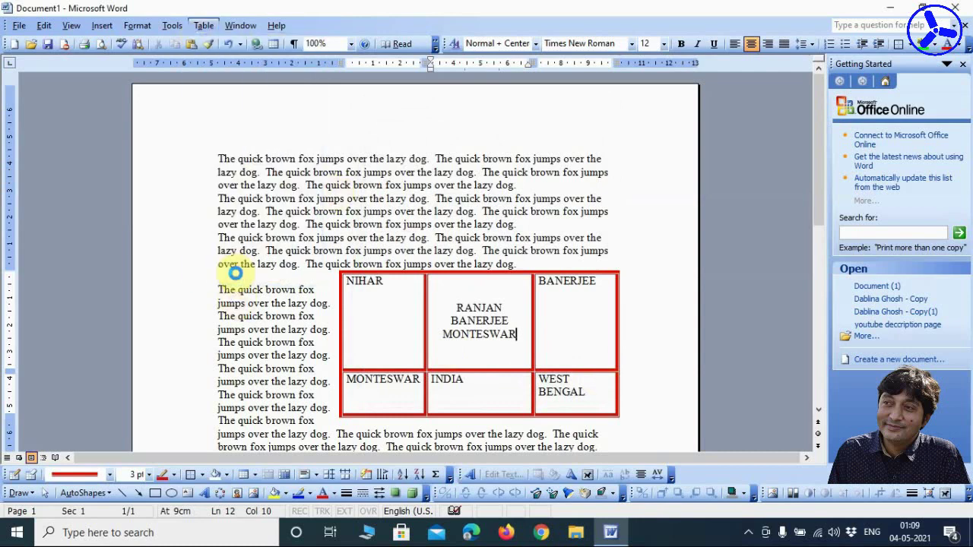
{"action": "left_click", "coordinate": [396, 221]}
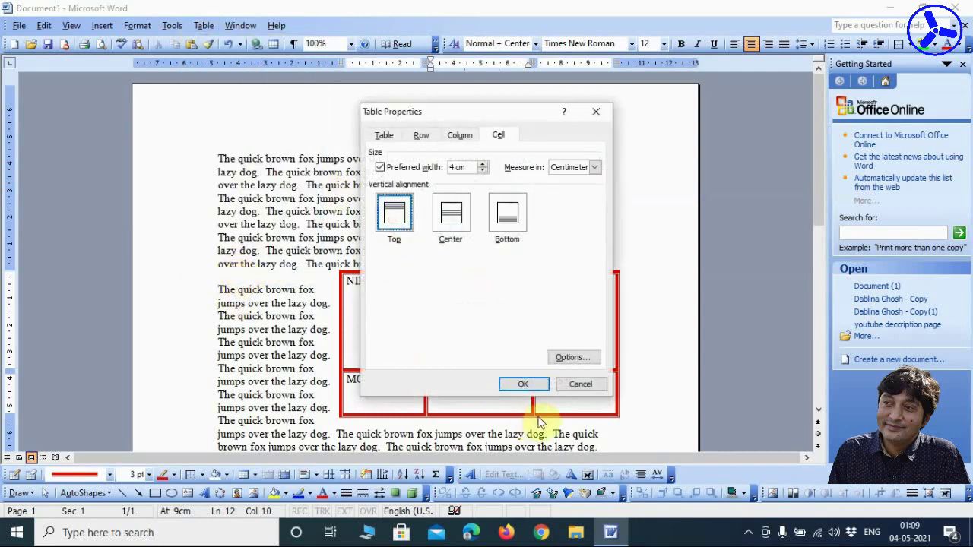
{"action": "left_click", "coordinate": [530, 385]}
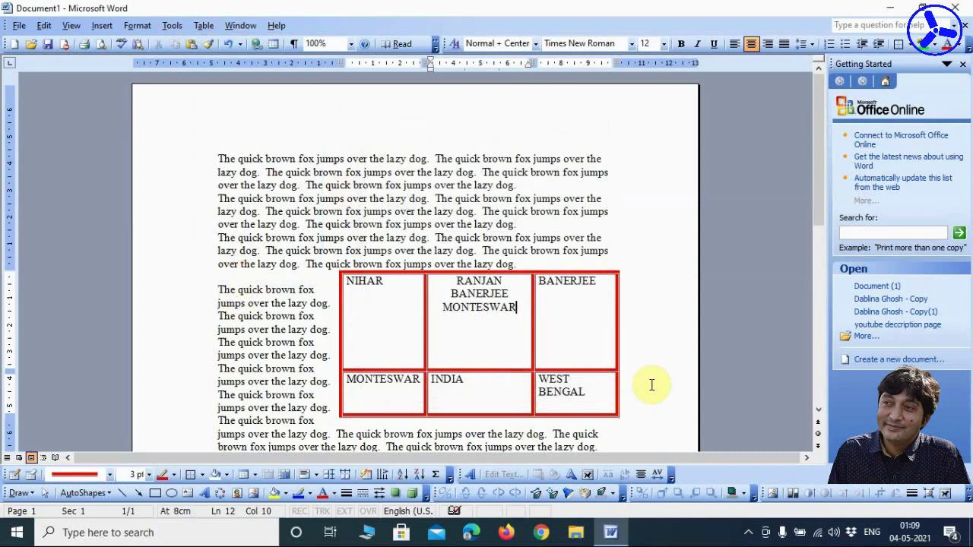
- Review the Table, Row, Column and Cell settings in Table Properties, closing without changes
{"action": "left_click", "coordinate": [203, 25]}
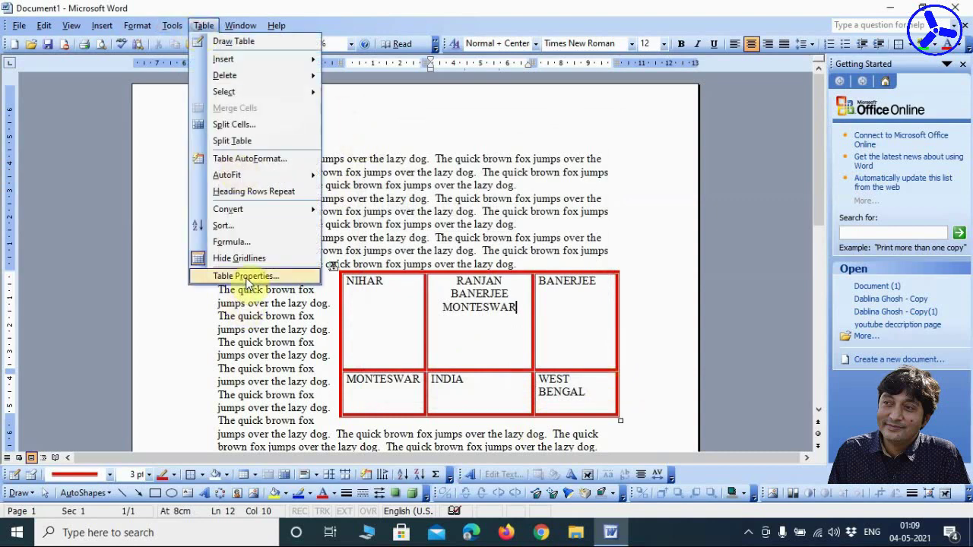
{"action": "left_click", "coordinate": [245, 276]}
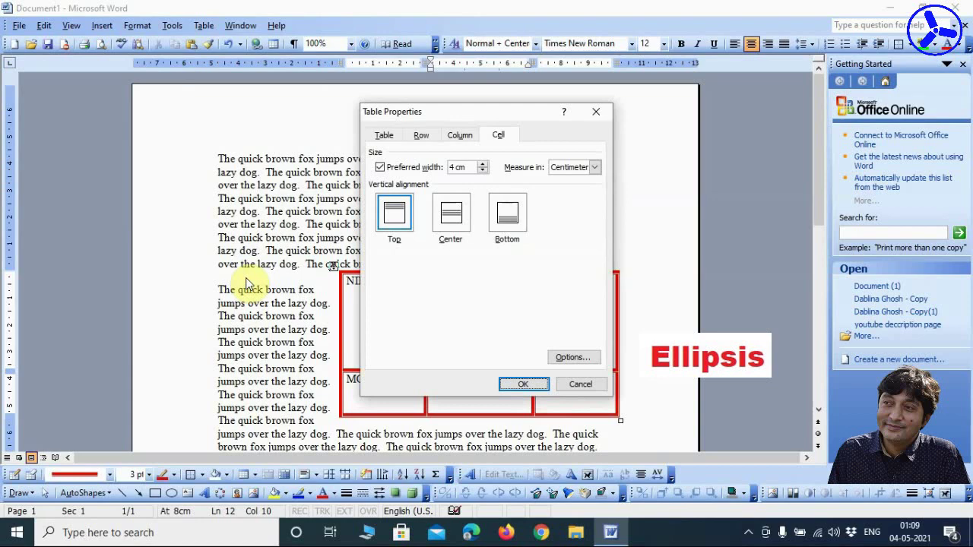
{"action": "left_click", "coordinate": [384, 135]}
{"action": "left_click", "coordinate": [423, 137]}
{"action": "left_click", "coordinate": [460, 136]}
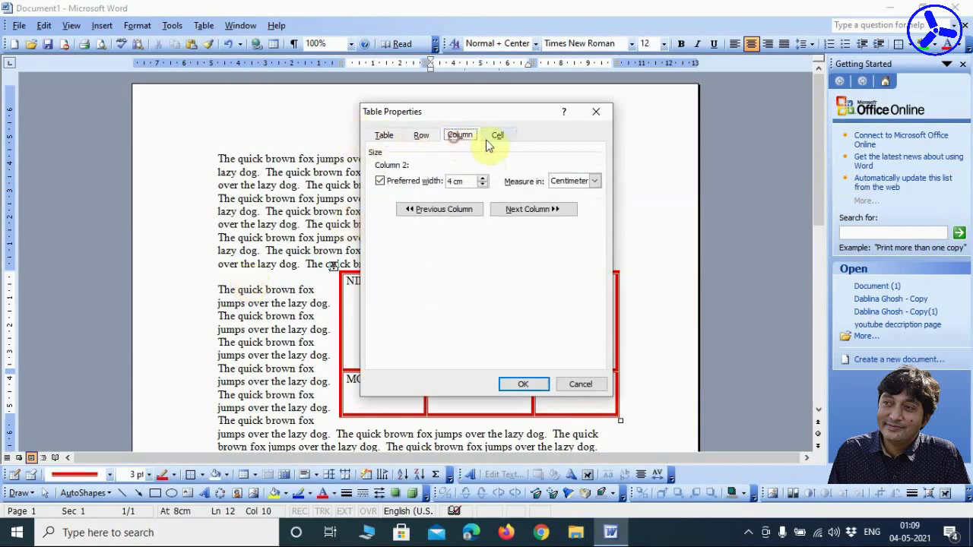
{"action": "left_click", "coordinate": [498, 134]}
{"action": "left_click", "coordinate": [384, 135]}
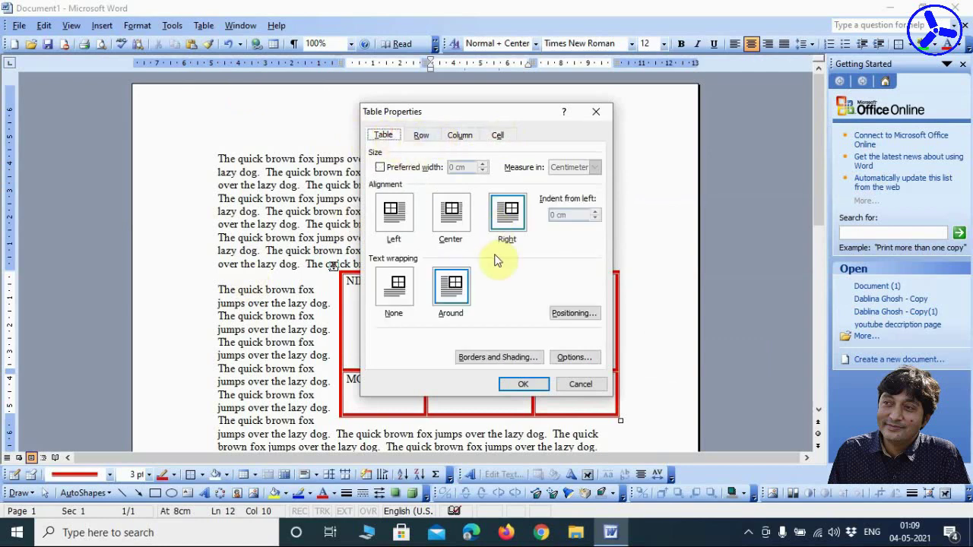
{"action": "left_click", "coordinate": [583, 383]}
{"action": "left_click", "coordinate": [172, 25]}
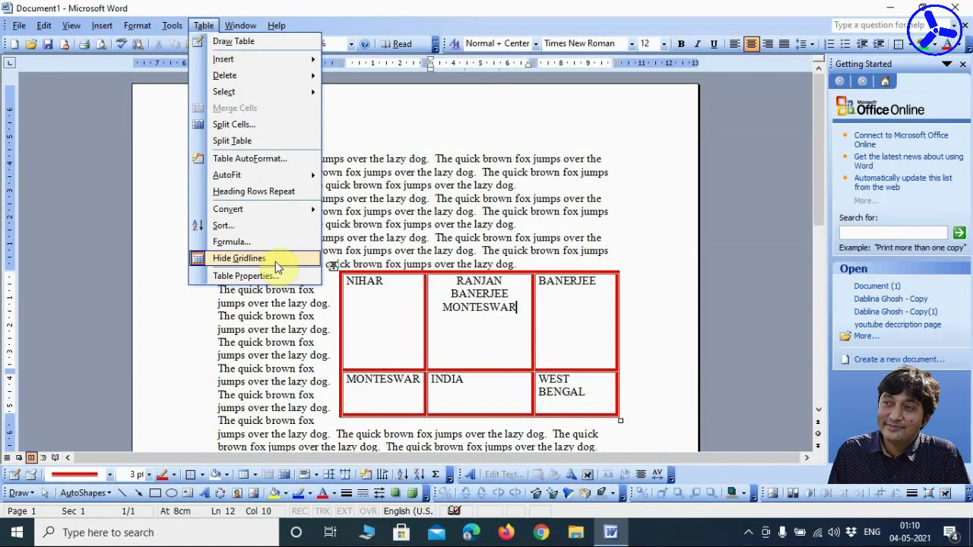
{"action": "left_click", "coordinate": [23, 494]}
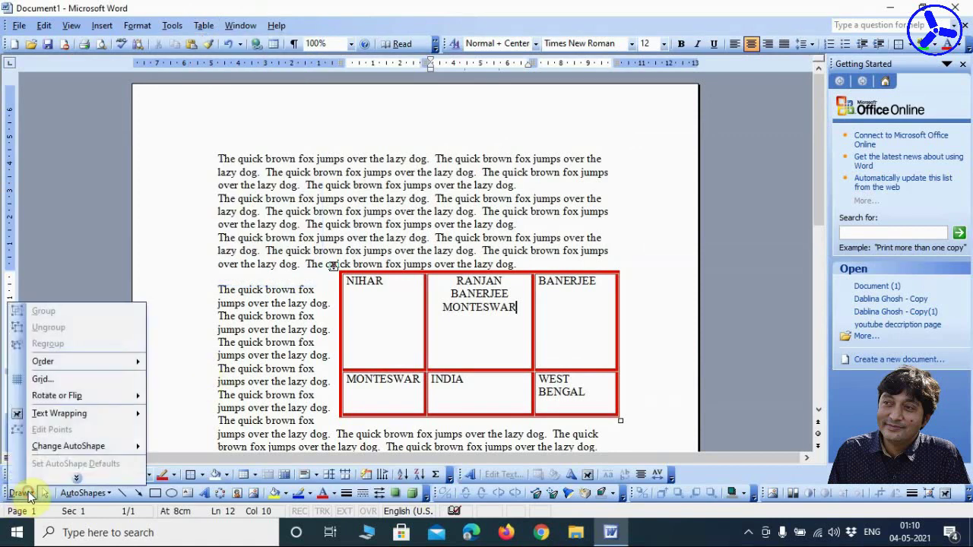
{"action": "left_click", "coordinate": [68, 380]}
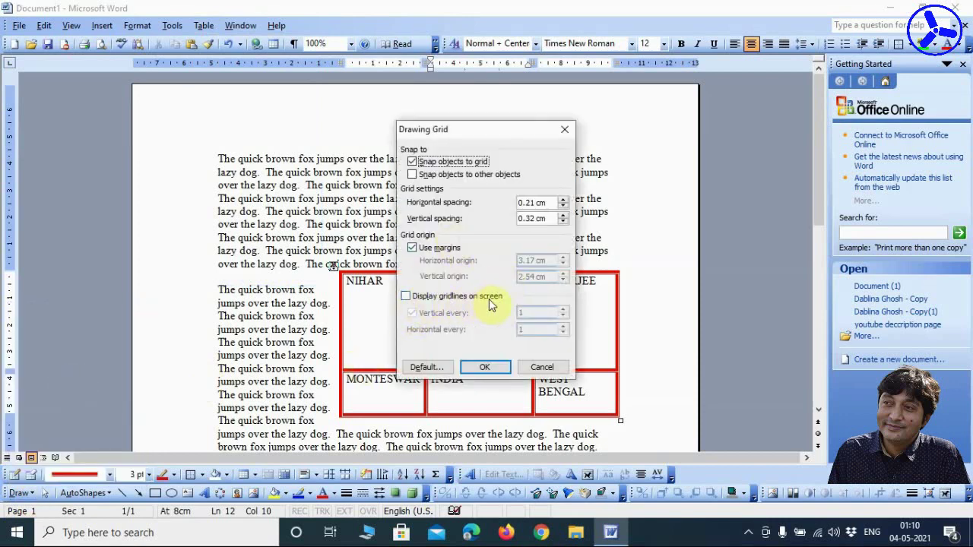
{"action": "left_click", "coordinate": [543, 367]}
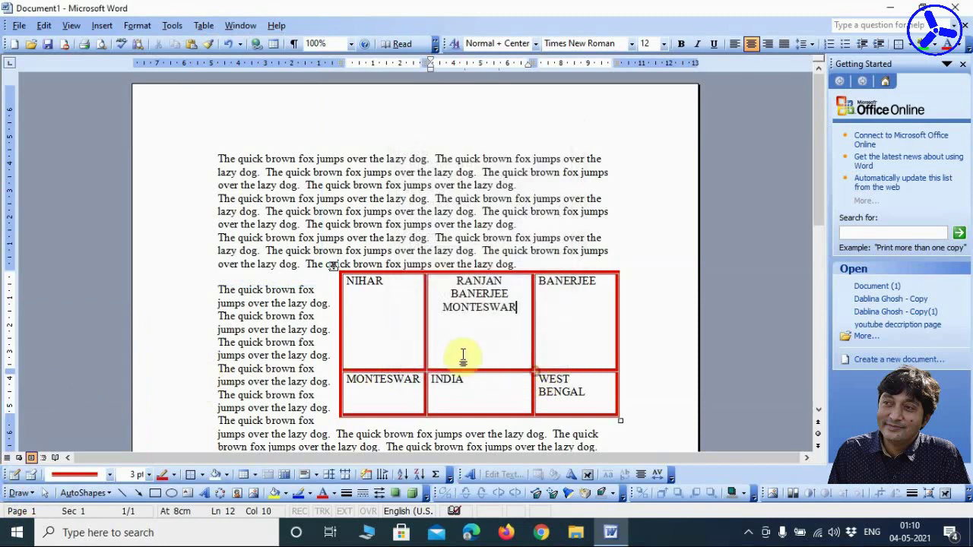
{"action": "left_click", "coordinate": [203, 25]}
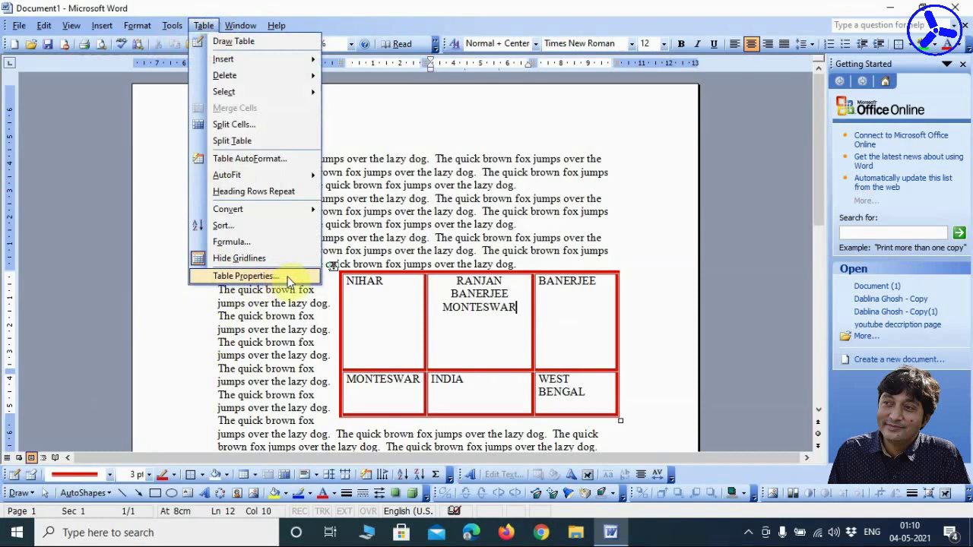
{"action": "left_click", "coordinate": [245, 276]}
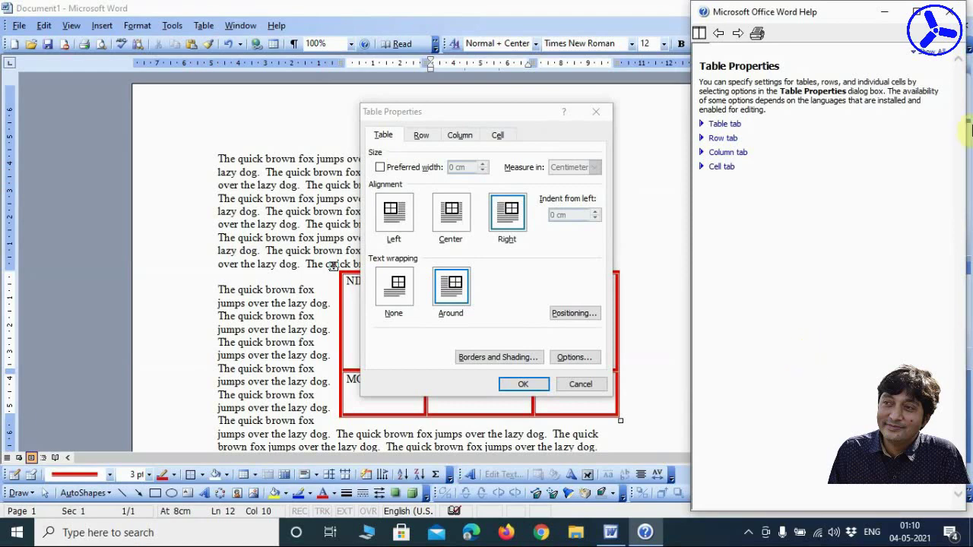
{"action": "left_click", "coordinate": [950, 11]}
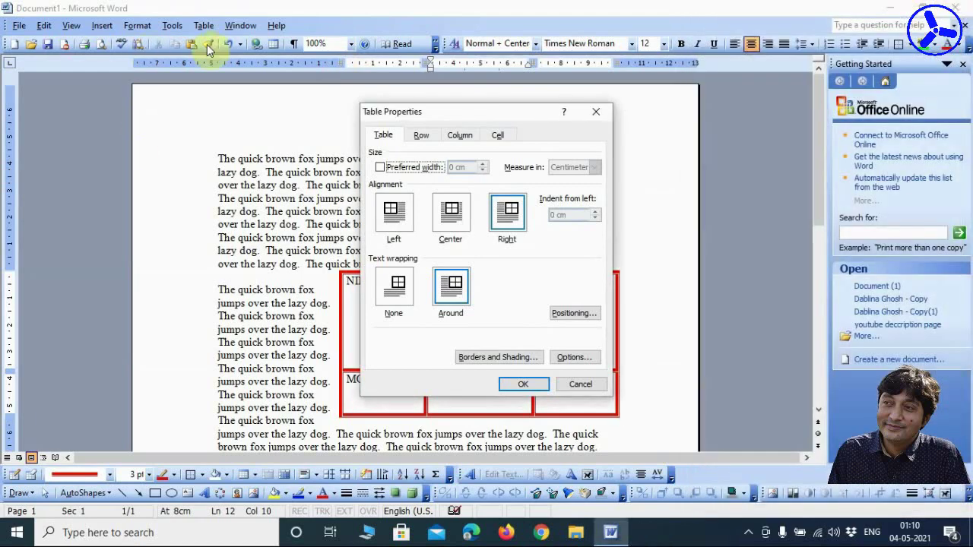
{"action": "left_click", "coordinate": [596, 112]}
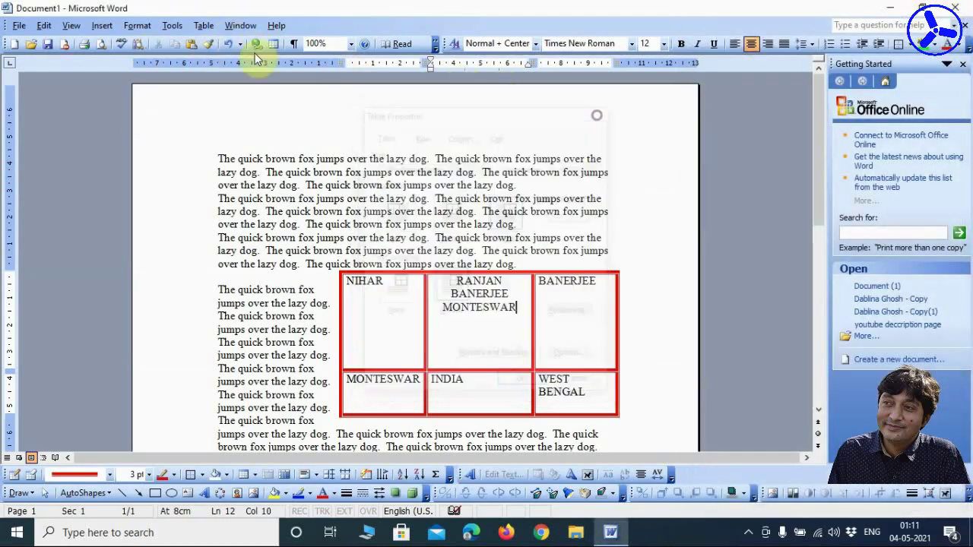
{"action": "left_click", "coordinate": [203, 25]}
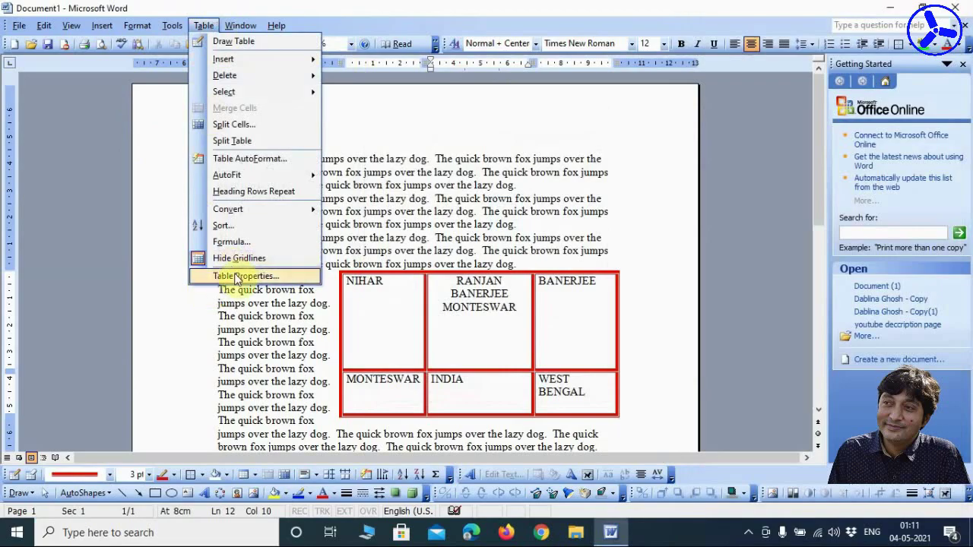